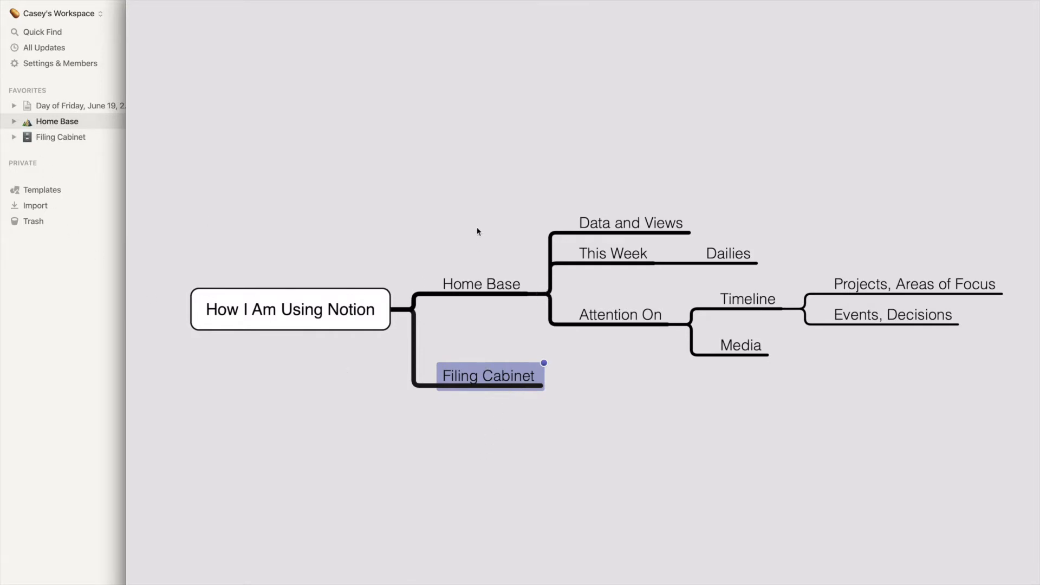
# - Focus the mind map on the Home Base branch, and switch to the Home Base page in Notion
pyautogui.click(479, 282)
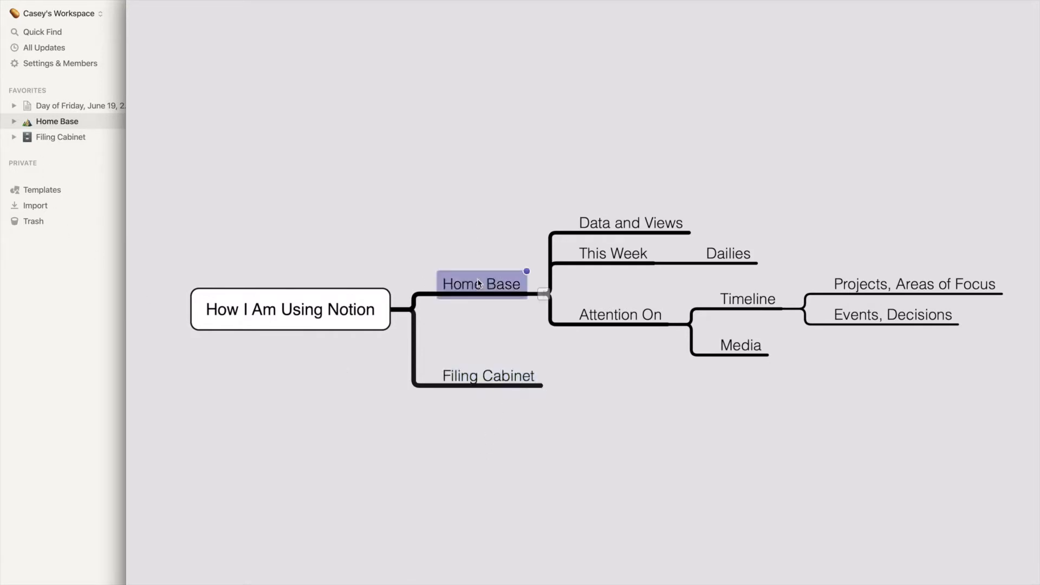
pyautogui.press('shift+super+f')
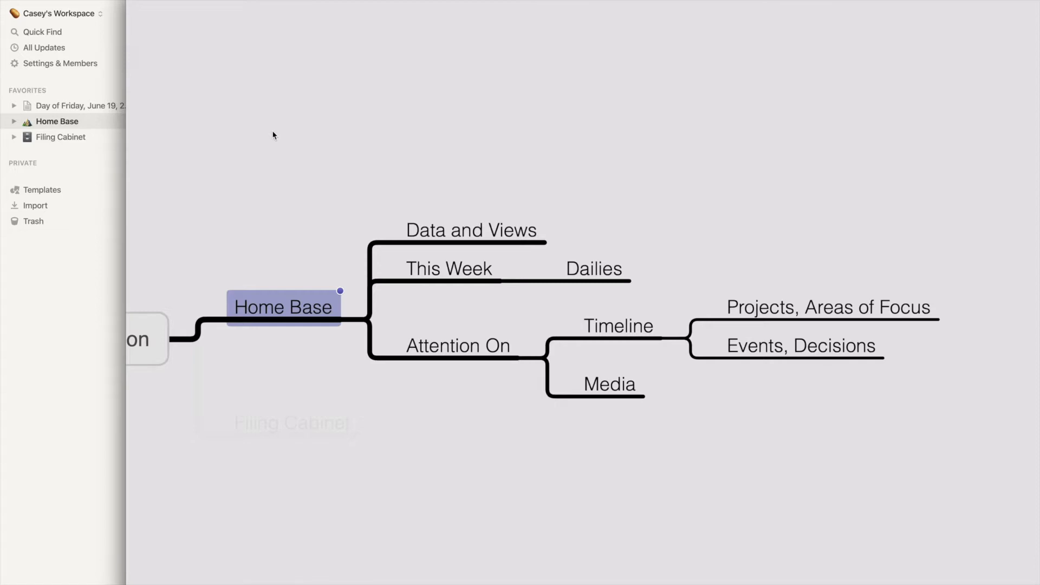
pyautogui.click(31, 372)
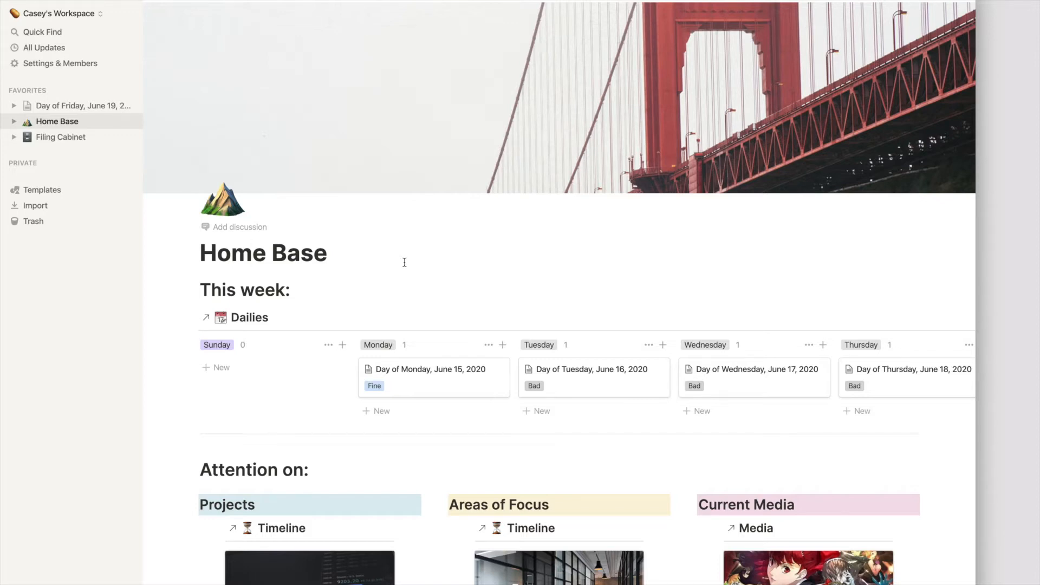
# - Look over the Home Base page's This week section, checking the Dailies board across all its weekday columns
pyautogui.scroll(-1, 404, 262)
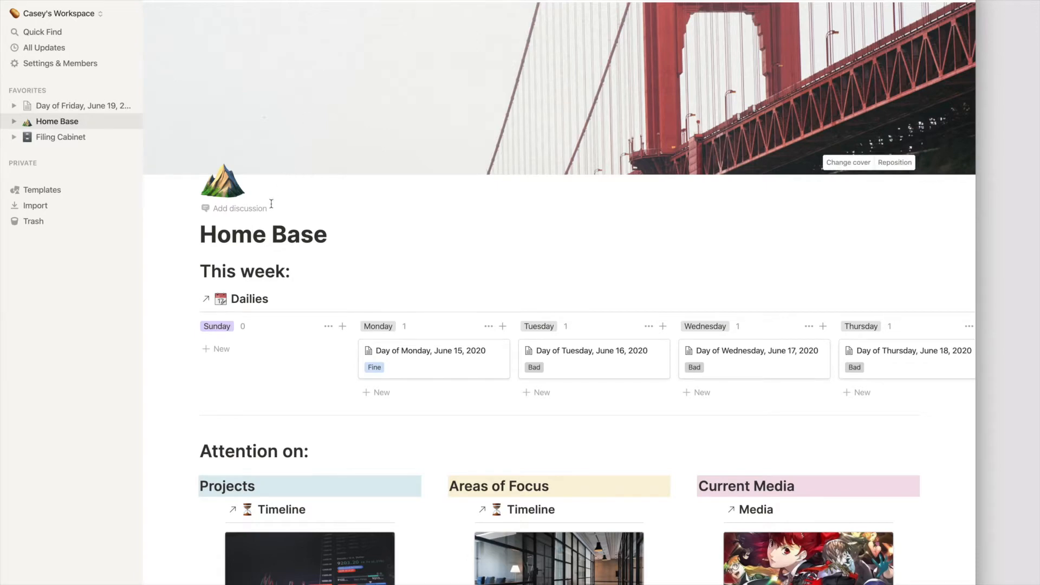
pyautogui.scroll(-4, 210, 241)
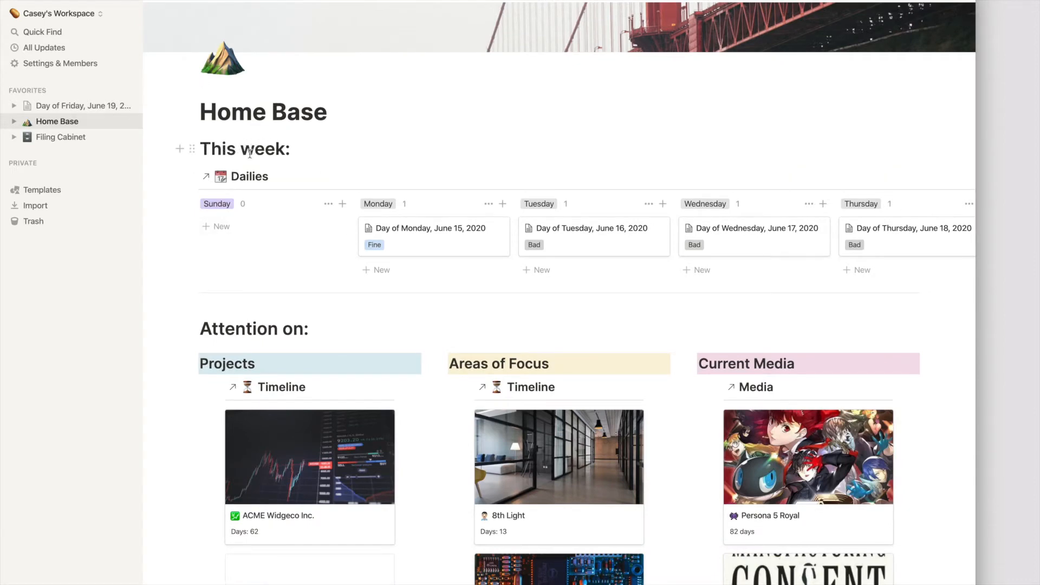
pyautogui.hscroll(3, 420, 230)
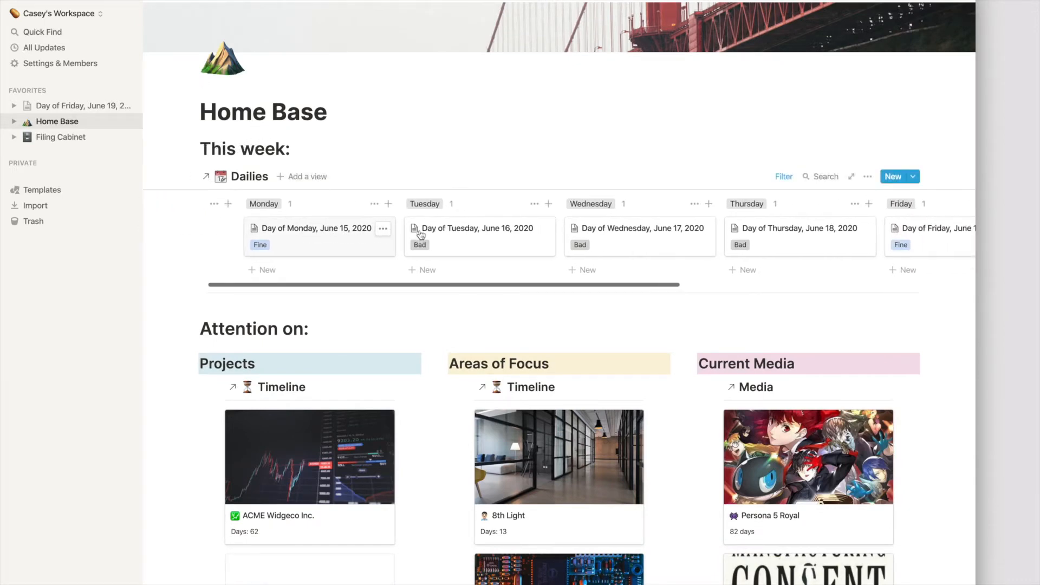
pyautogui.hscroll(10, 421, 234)
pyautogui.hscroll(-12, 421, 234)
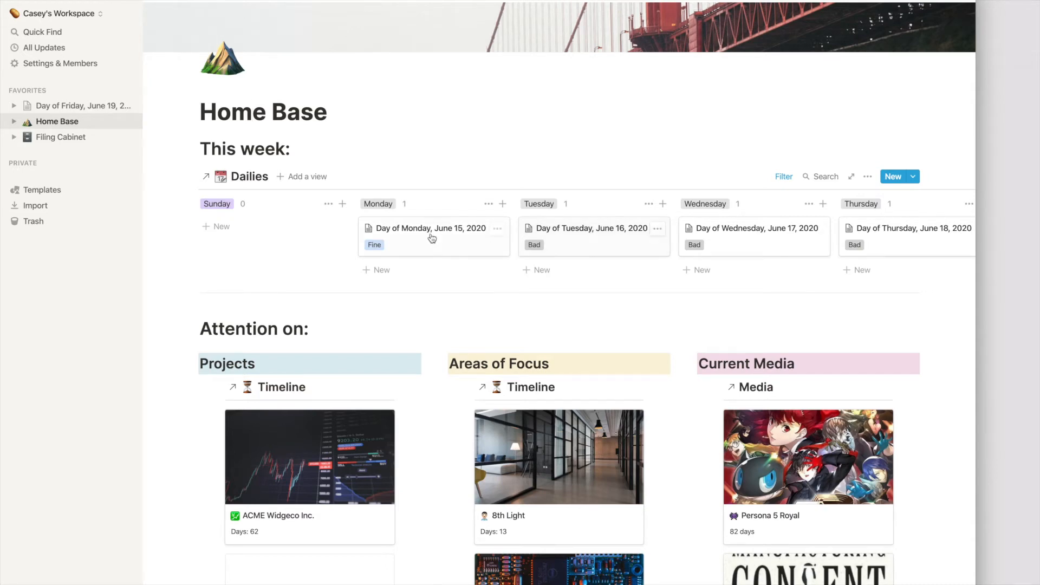
pyautogui.hscroll(10, 681, 232)
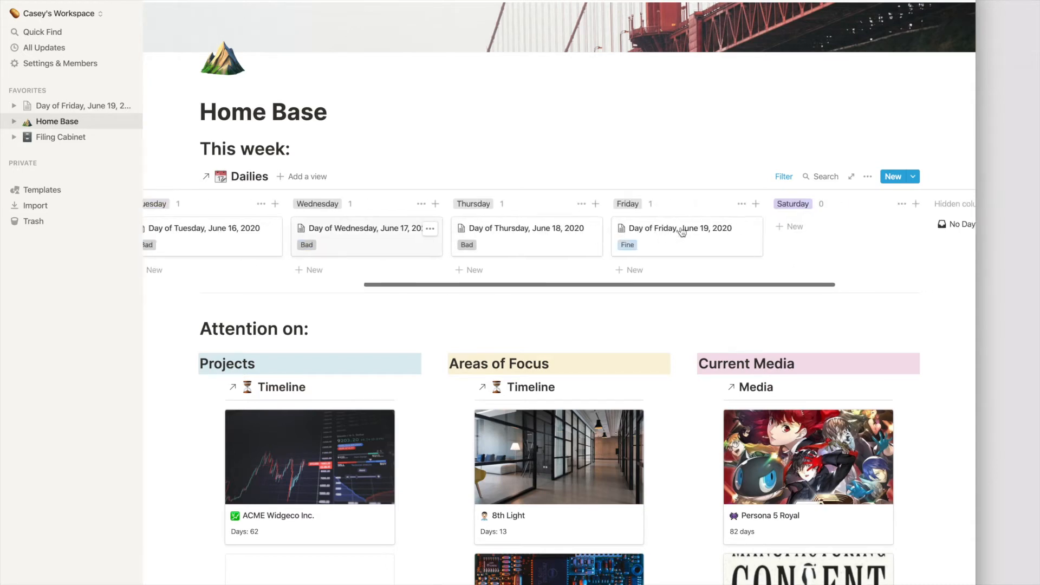
pyautogui.hscroll(-8, 450, 242)
pyautogui.hscroll(-3, 449, 242)
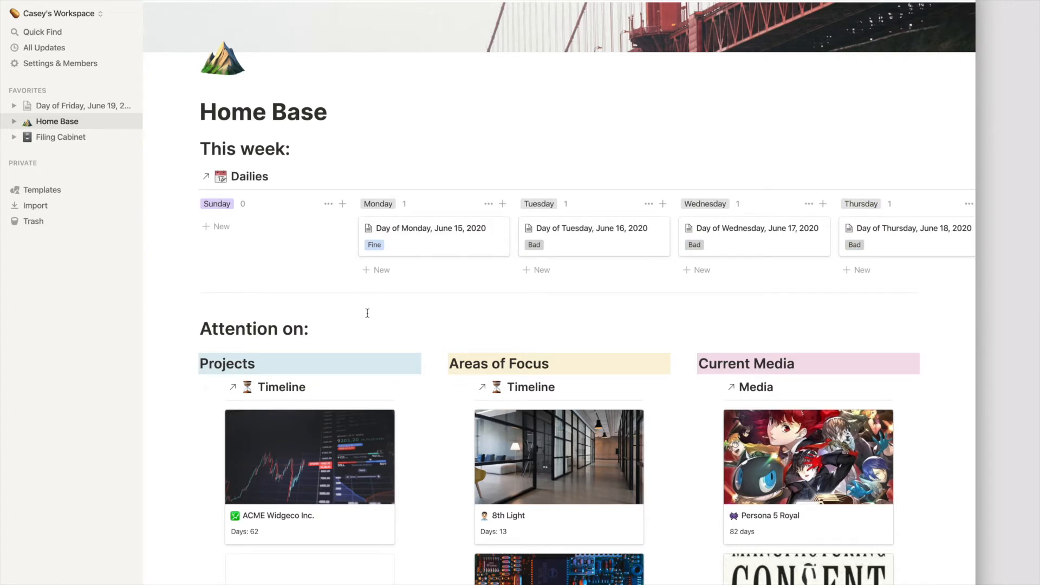
# - Add a card titled "That Big Meeting" to the Tuesday column of the Dailies board
pyautogui.click(550, 271)
pyautogui.write('That Big Meetin')
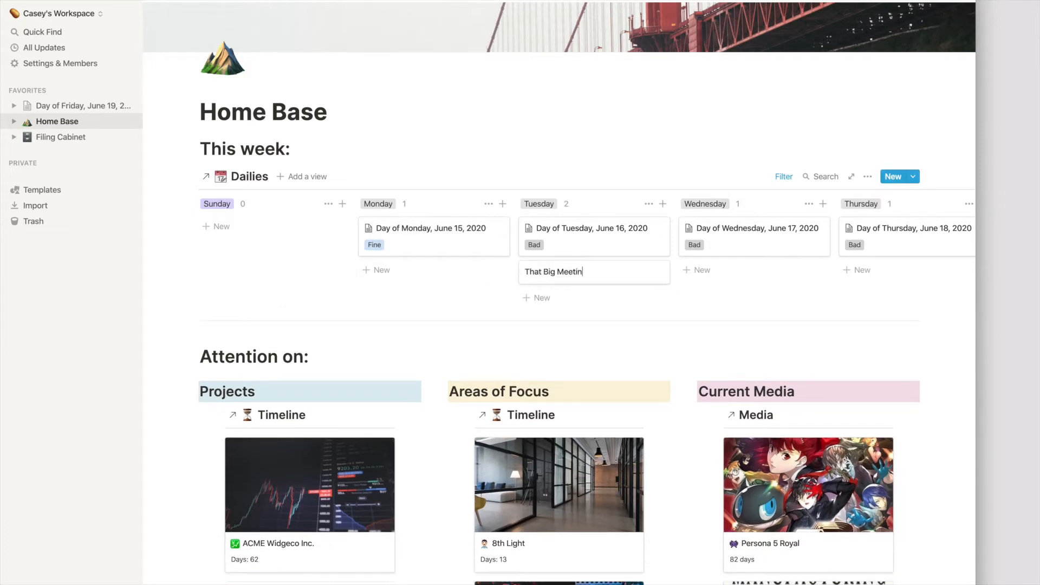
pyautogui.write('g')
pyautogui.press('Escape')
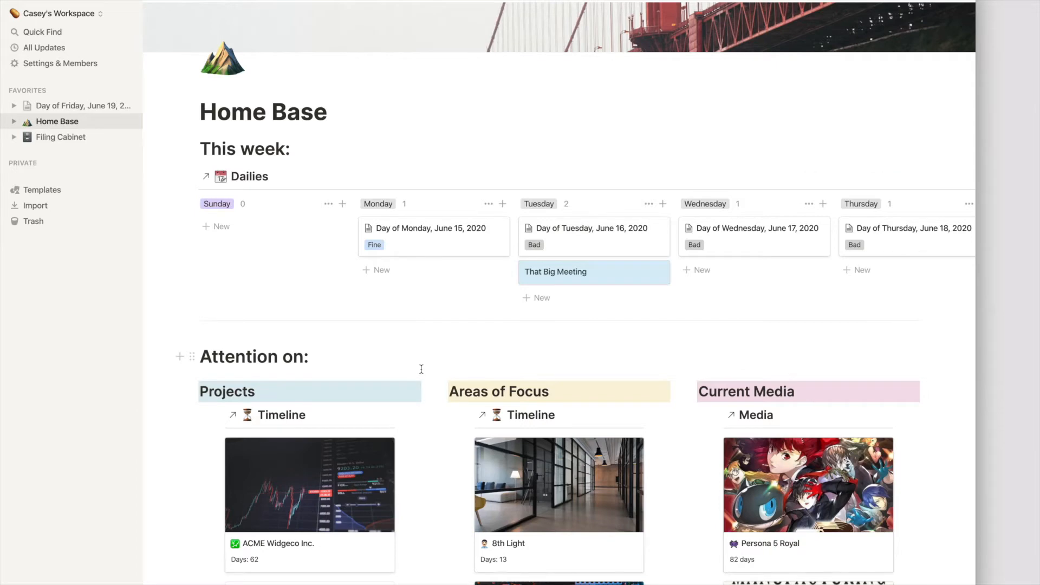
# - Examine the Projects, Areas of Focus and Current Media galleries in the Attention on section
pyautogui.scroll(-5, 422, 369)
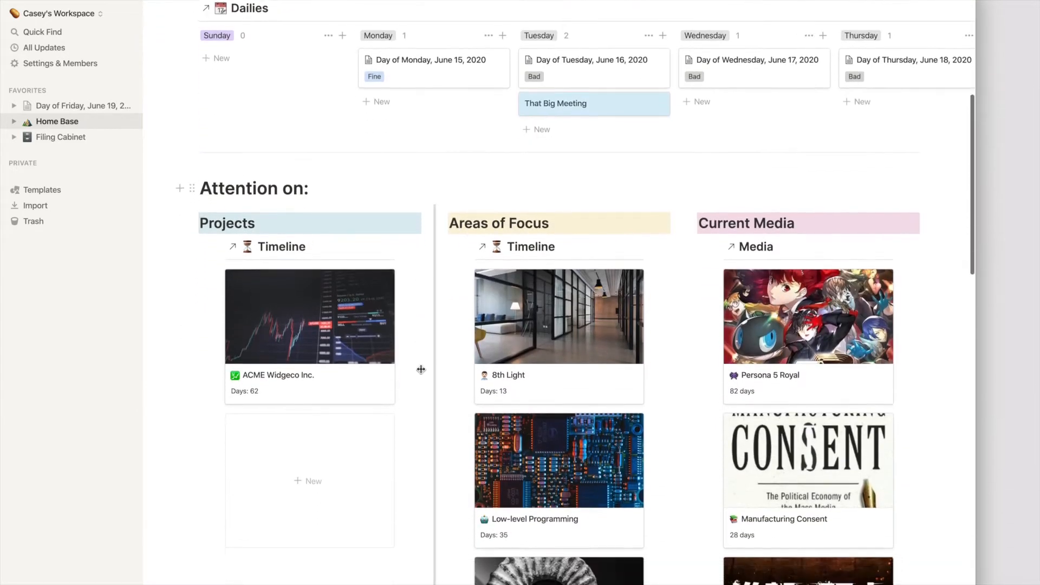
pyautogui.scroll(-1, 421, 368)
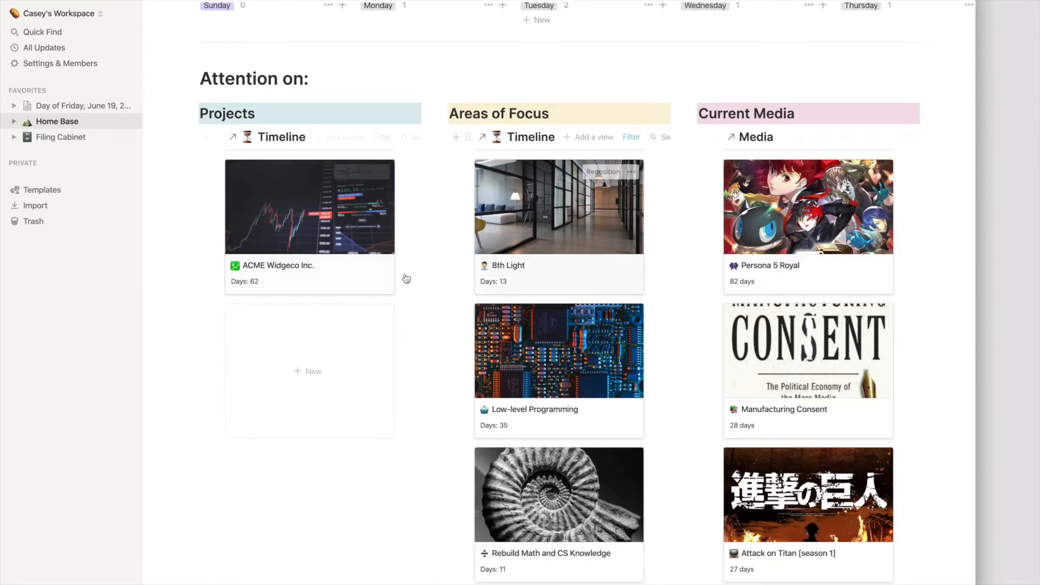
pyautogui.scroll(-2, 393, 281)
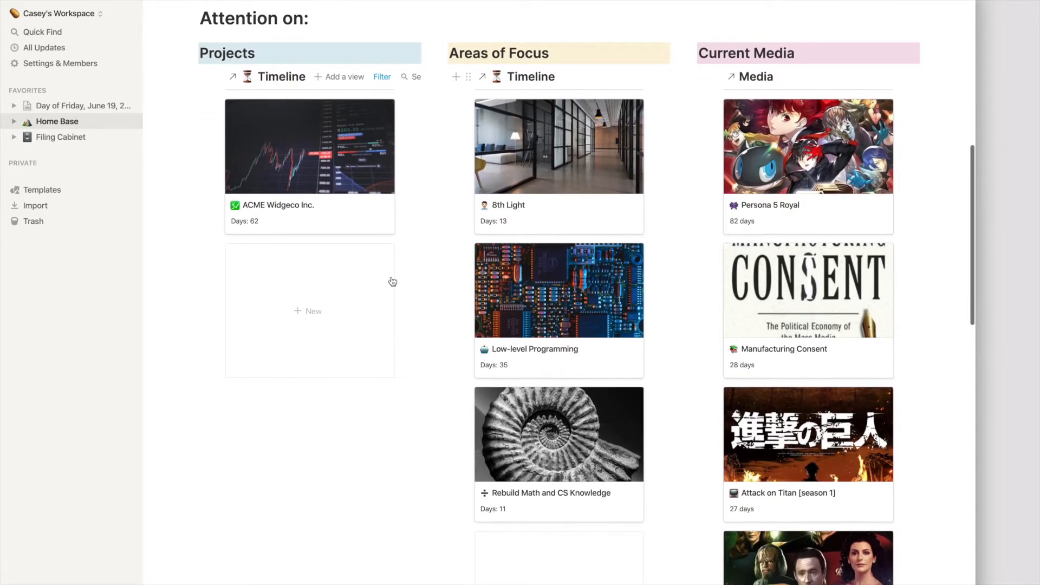
pyautogui.scroll(-1, 393, 281)
pyautogui.scroll(1, 393, 282)
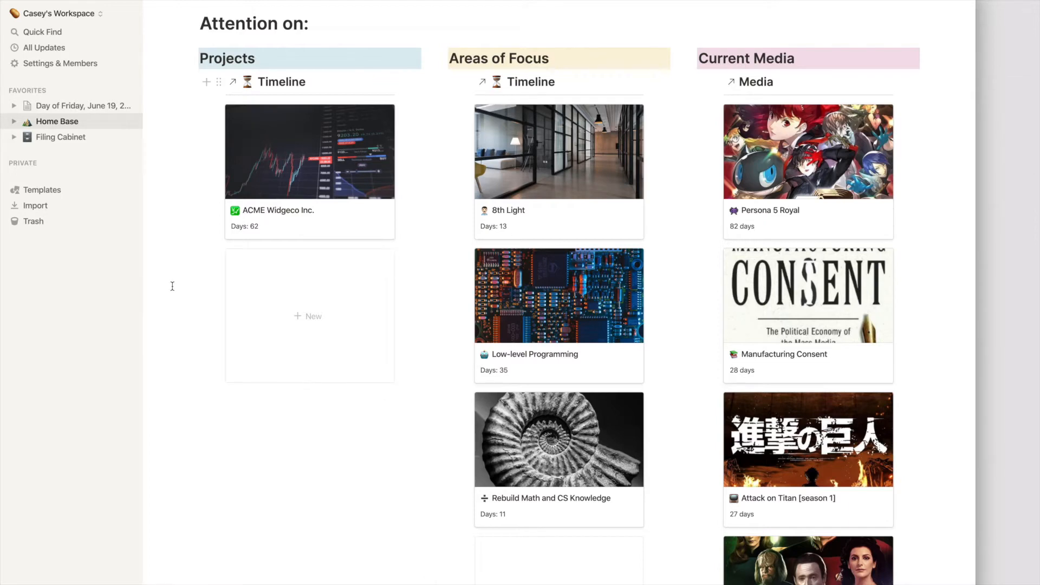
pyautogui.scroll(-8, 172, 286)
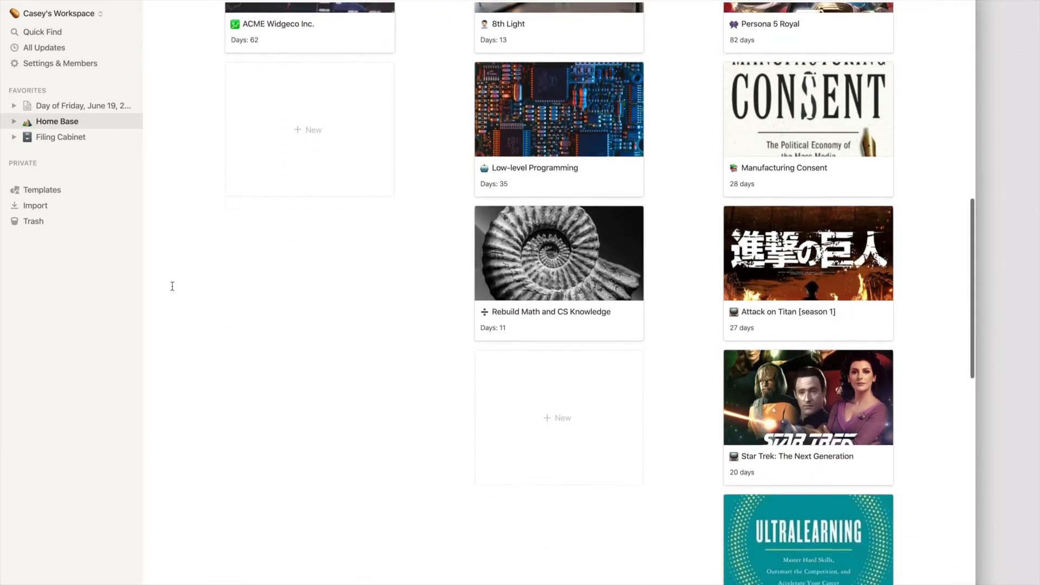
pyautogui.scroll(15, 172, 286)
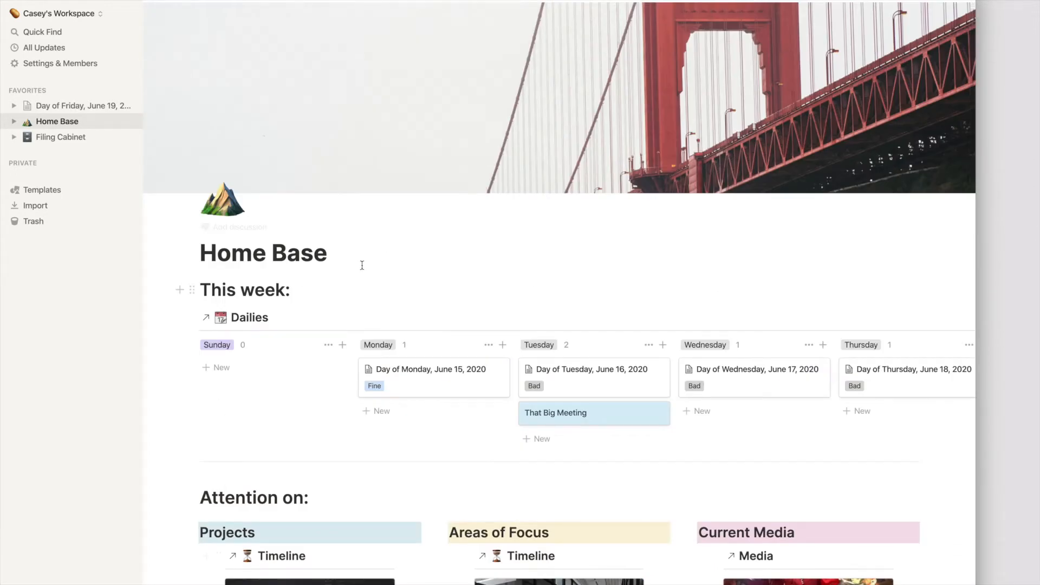
# - Switch to the mind map and move its focus to the Data and Views branch
pyautogui.press('super+Tab')
pyautogui.click(487, 316)
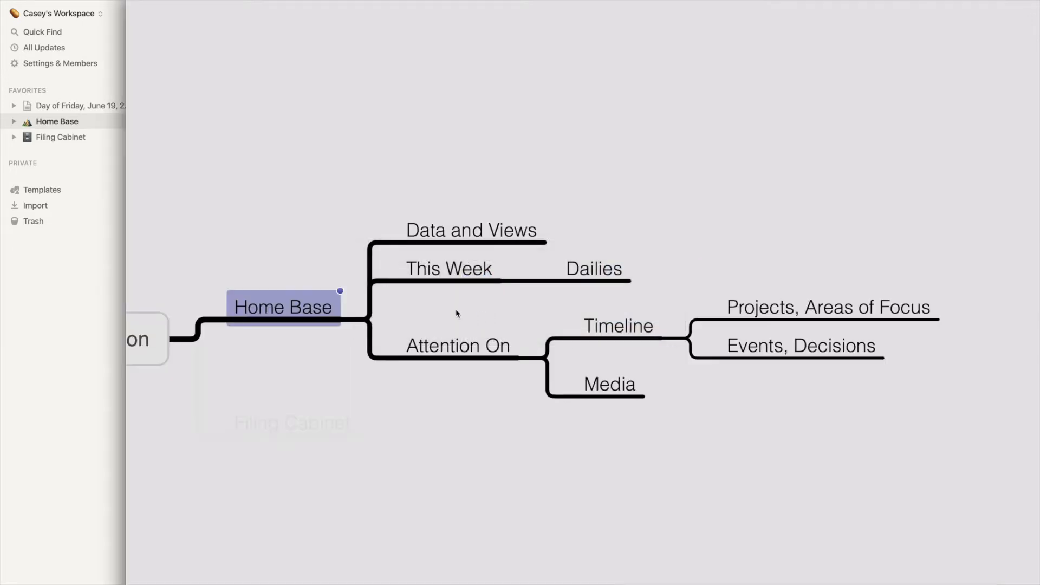
pyautogui.click(459, 238)
pyautogui.press('shift+super+f')
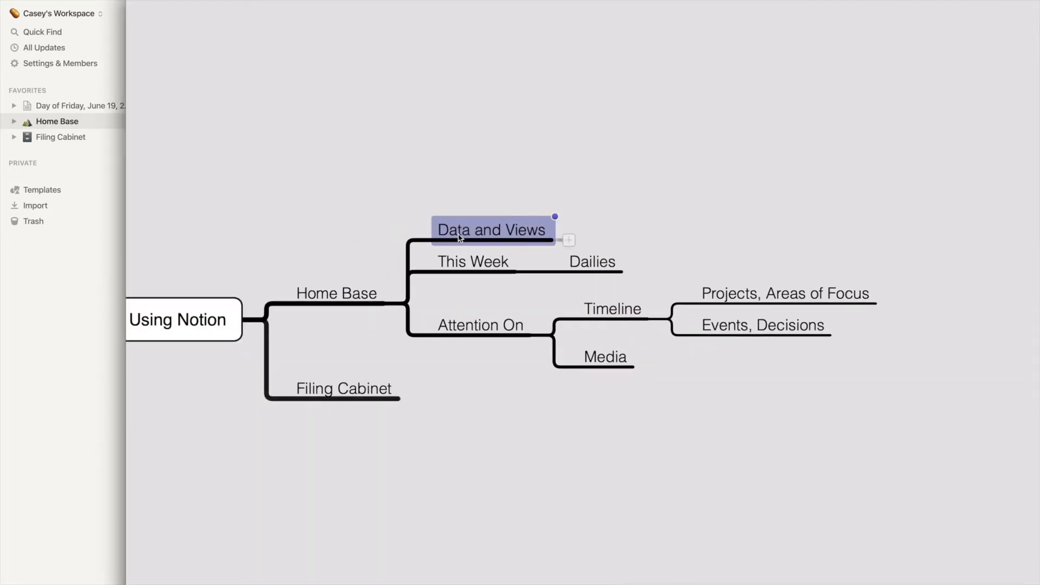
pyautogui.press('shift+super+f')
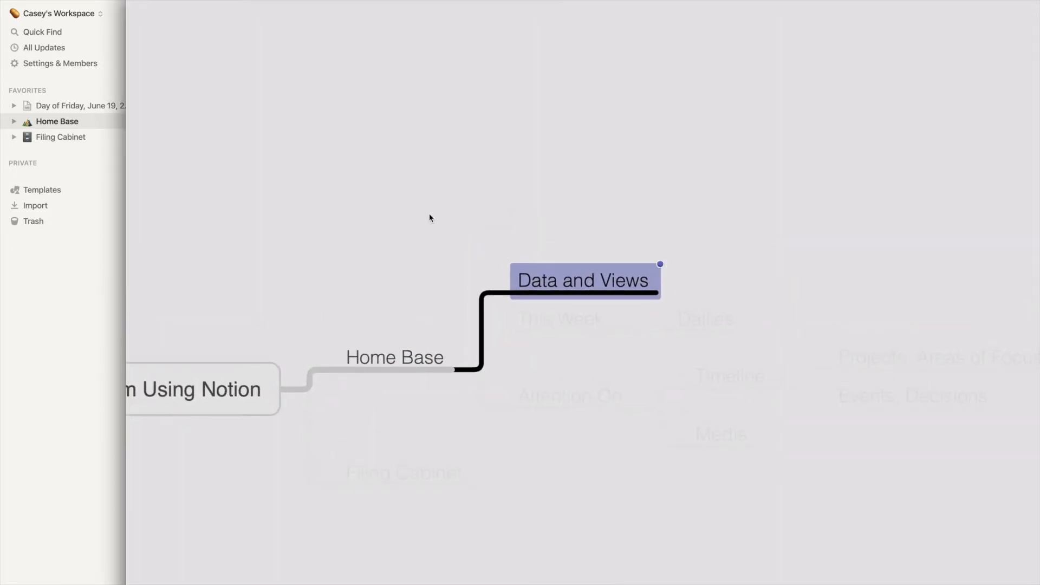
# - Switch back to Notion and examine the Home Base page from its weekly board down to the database list under Data
pyautogui.press('super+Tab')
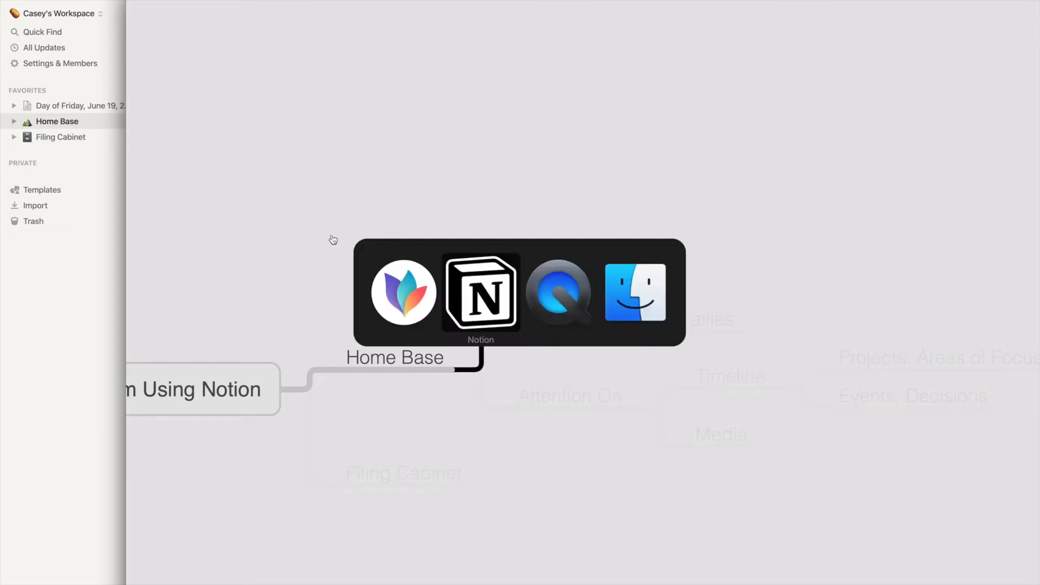
pyautogui.click(487, 291)
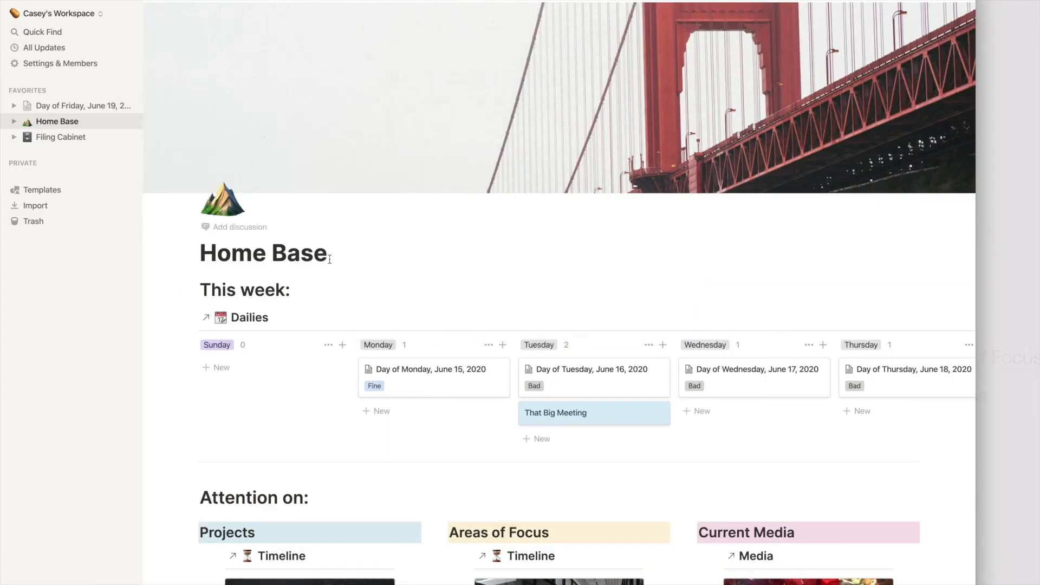
pyautogui.press('super+Tab')
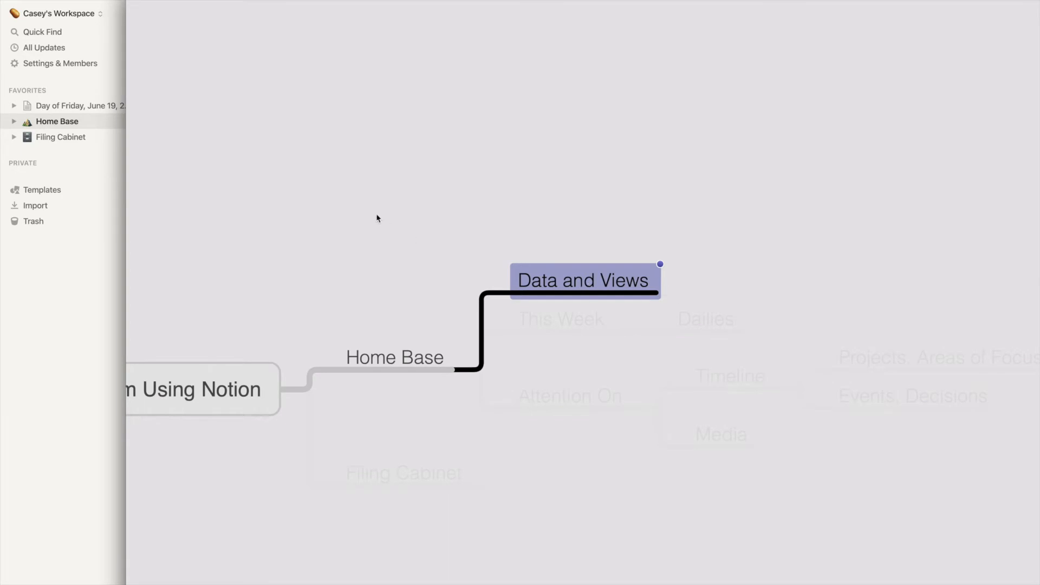
pyautogui.press('super+Tab')
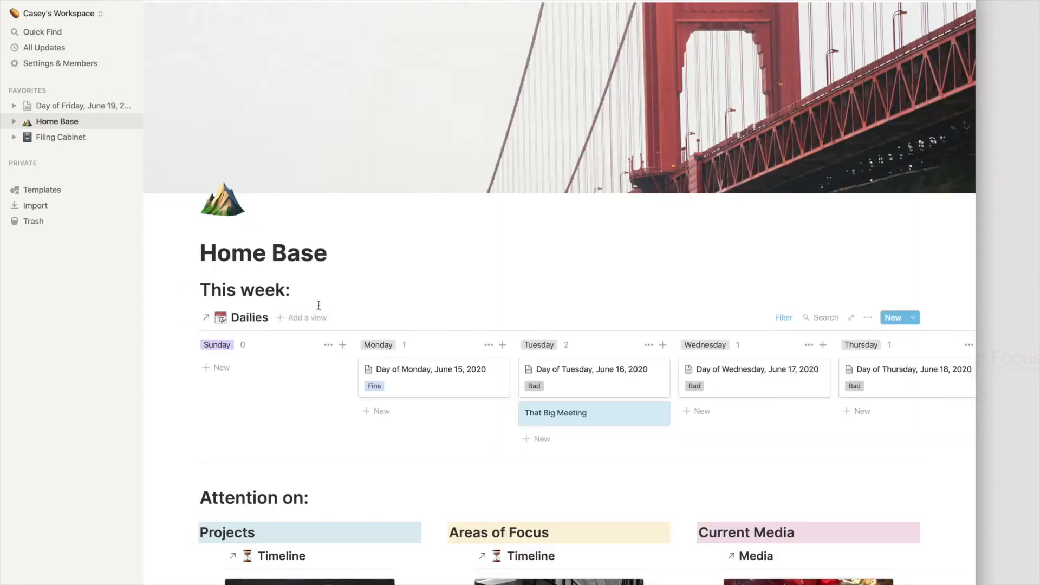
pyautogui.scroll(-1, 318, 305)
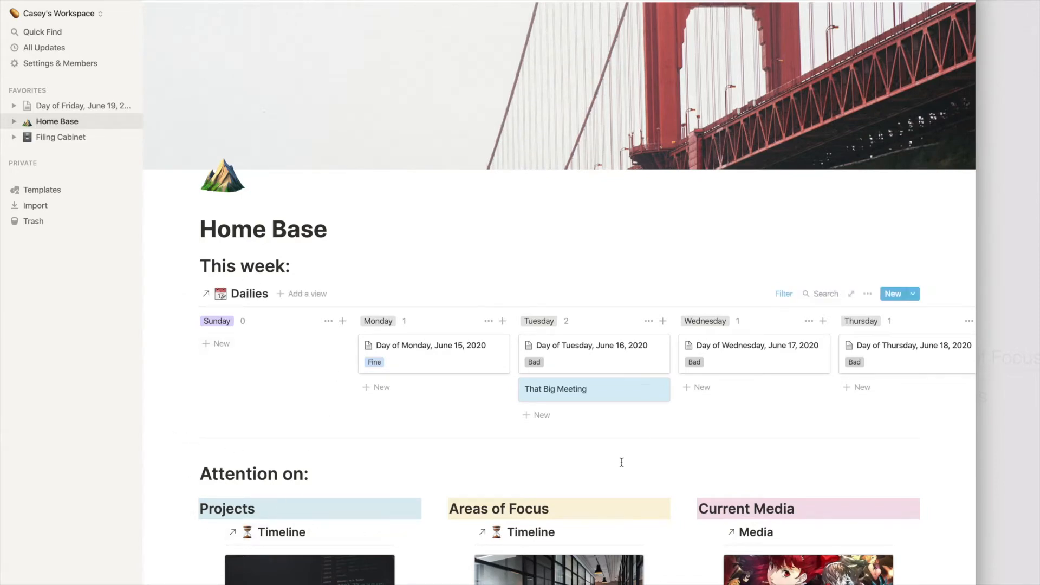
pyautogui.scroll(-5, 437, 417)
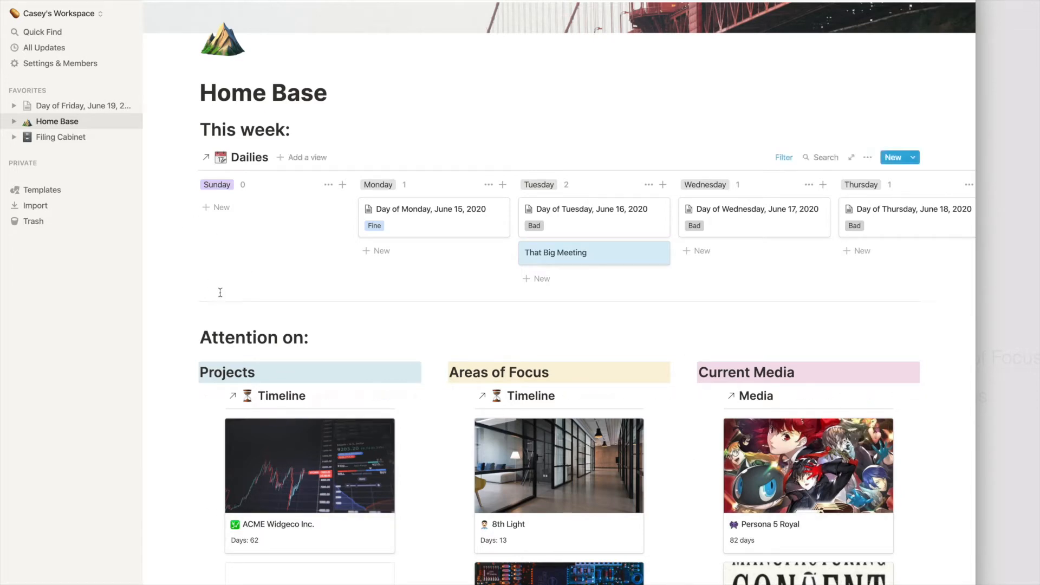
pyautogui.scroll(-2, 274, 279)
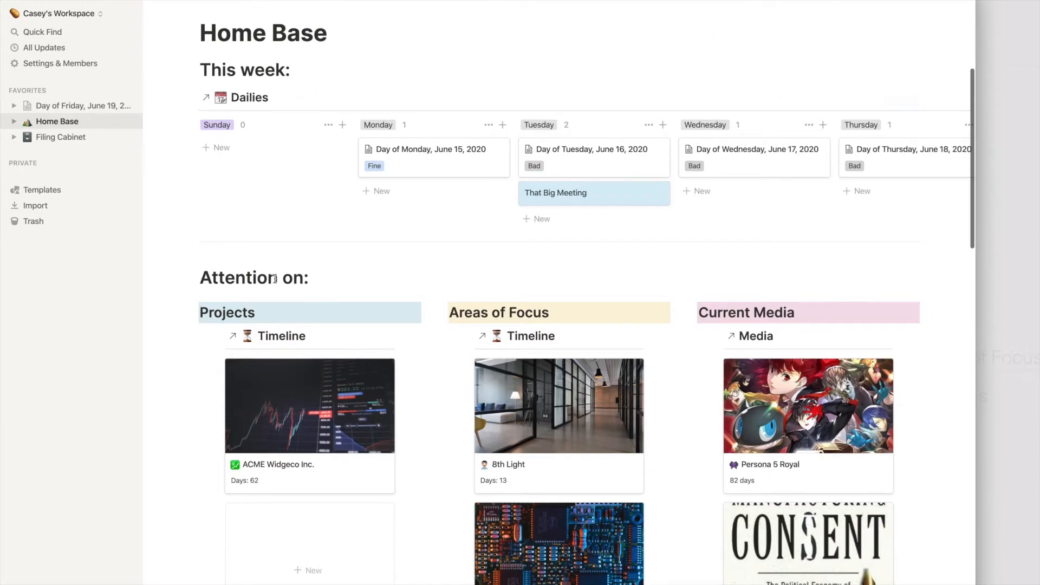
pyautogui.scroll(-8, 274, 279)
pyautogui.scroll(-8, 276, 284)
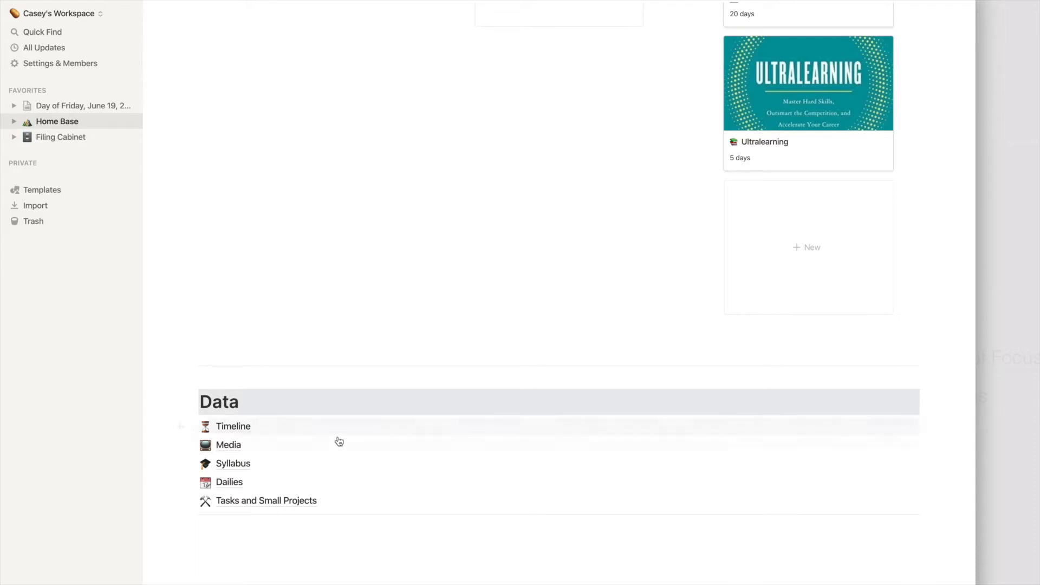
pyautogui.scroll(-1, 339, 442)
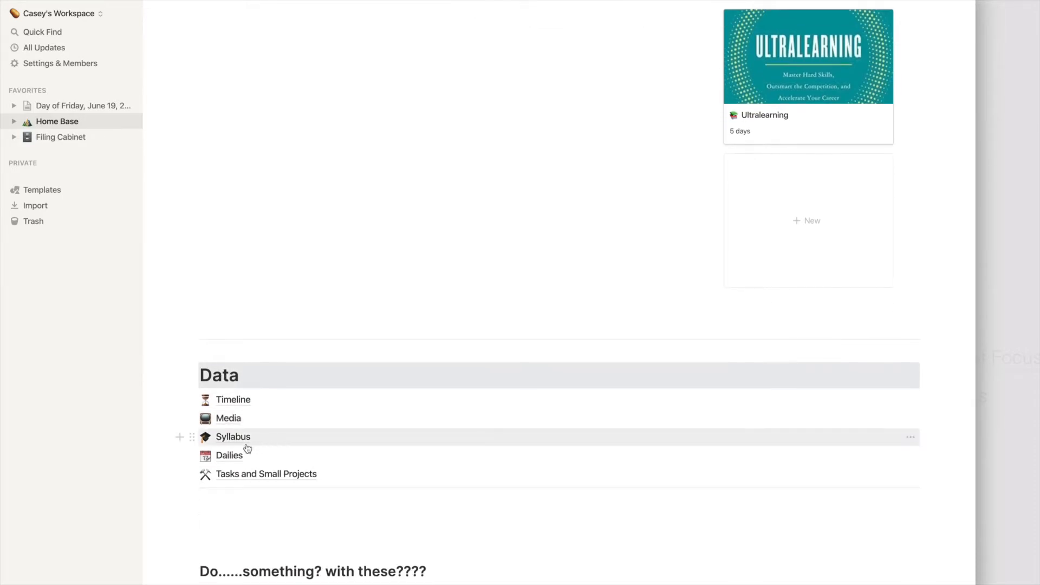
pyautogui.scroll(10, 331, 507)
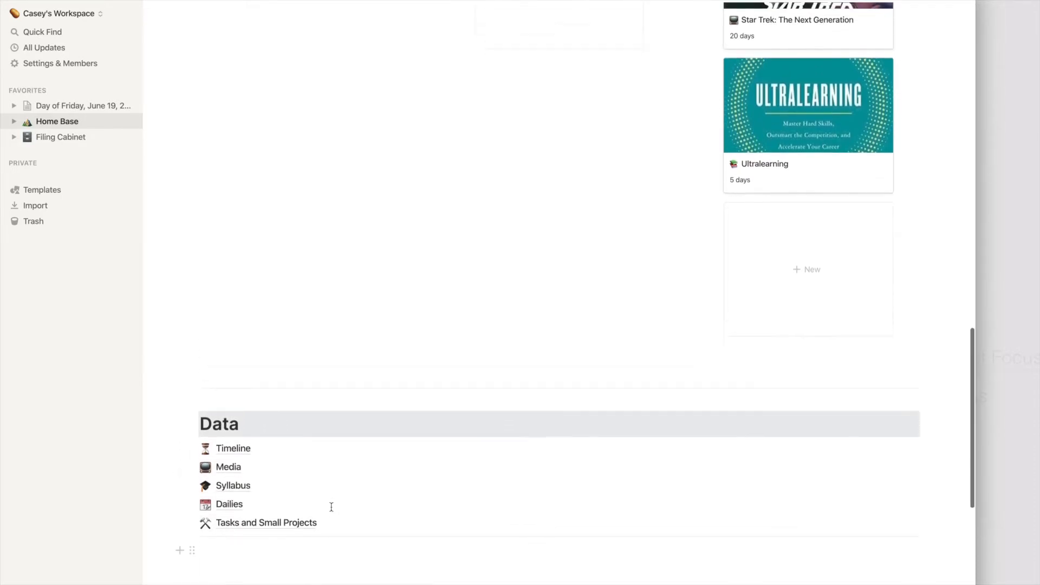
pyautogui.scroll(10, 331, 506)
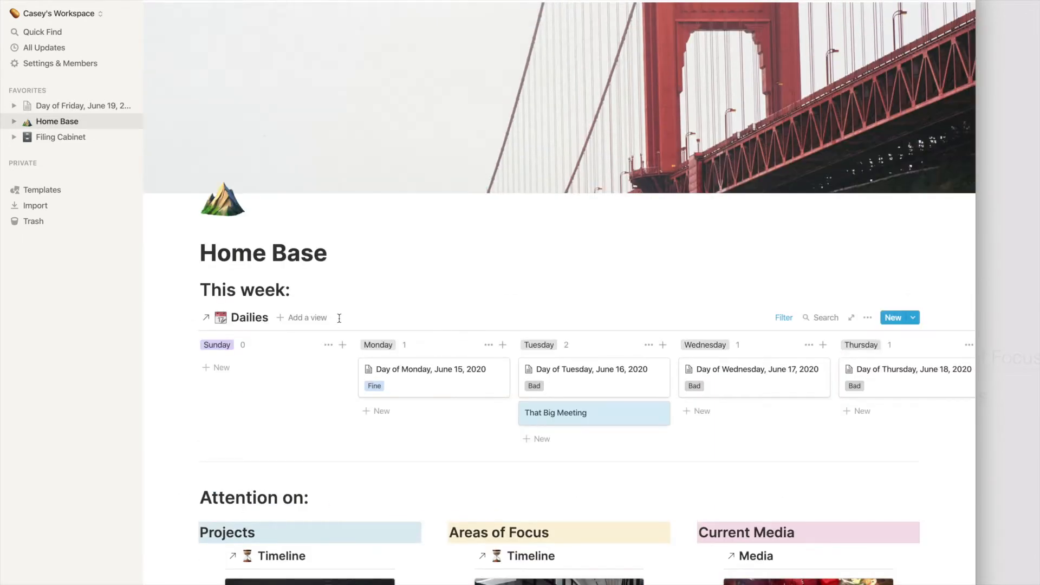
# - Compare the Dailies, Timeline and Media views on Home Base with their source databases listed in the Data section
pyautogui.scroll(-3, 404, 318)
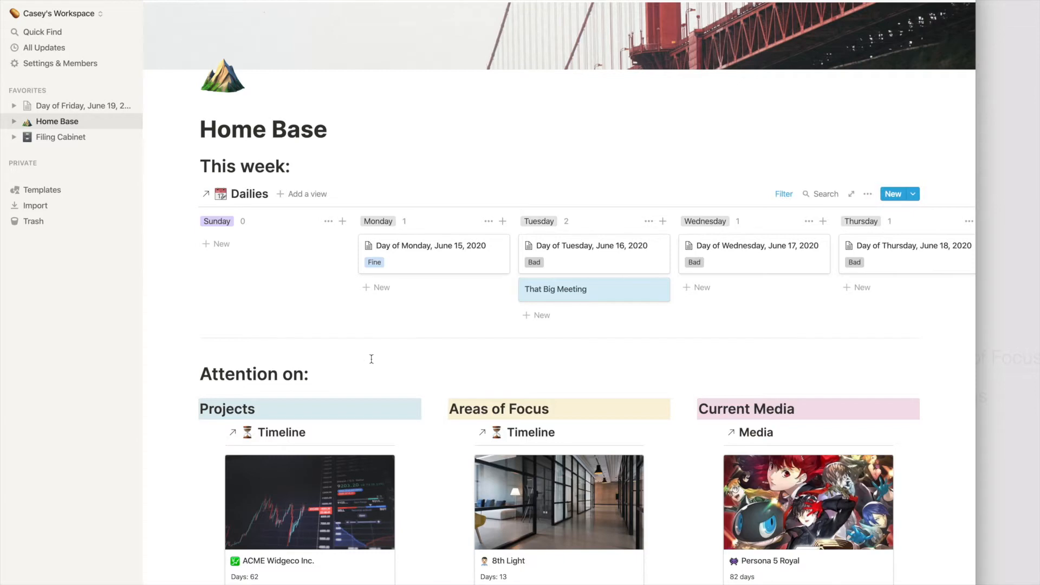
pyautogui.scroll(-2, 513, 306)
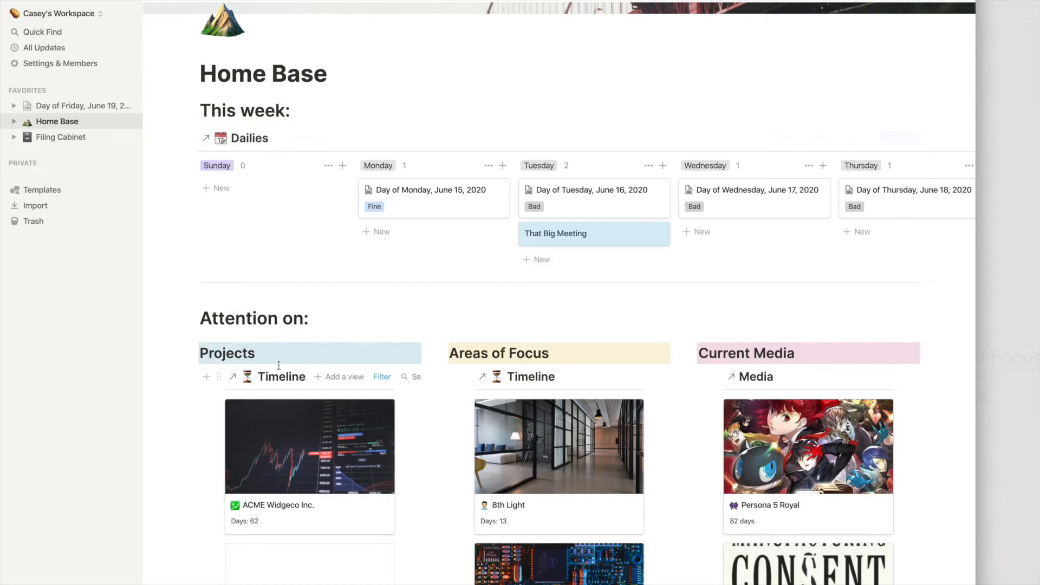
pyautogui.scroll(-15, 276, 363)
pyautogui.scroll(-3, 279, 365)
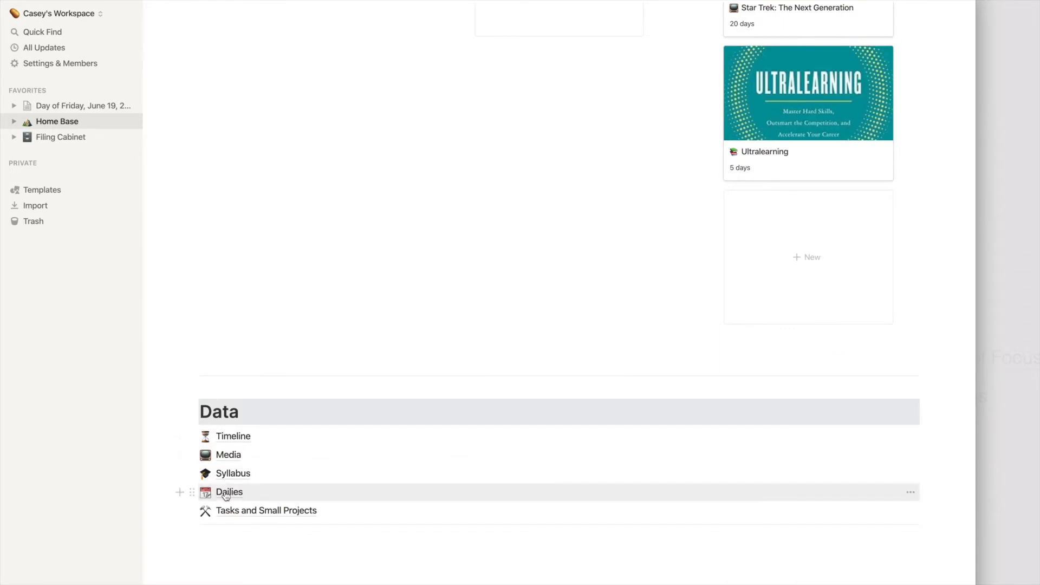
pyautogui.scroll(10, 437, 335)
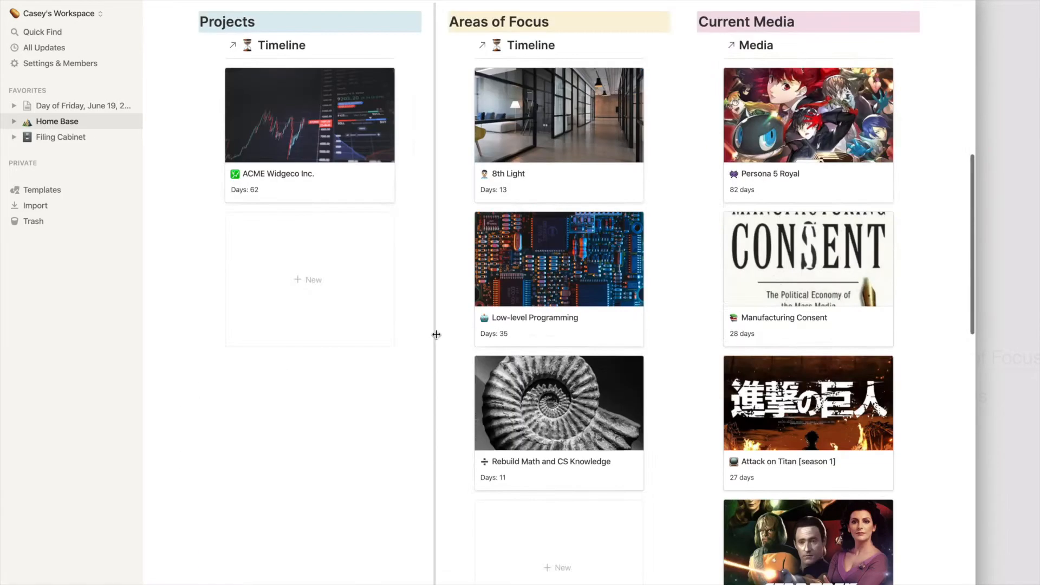
# - Review the Home Base page from the Attention on galleries back up to the This week board
pyautogui.scroll(8, 437, 335)
pyautogui.scroll(-5, 436, 334)
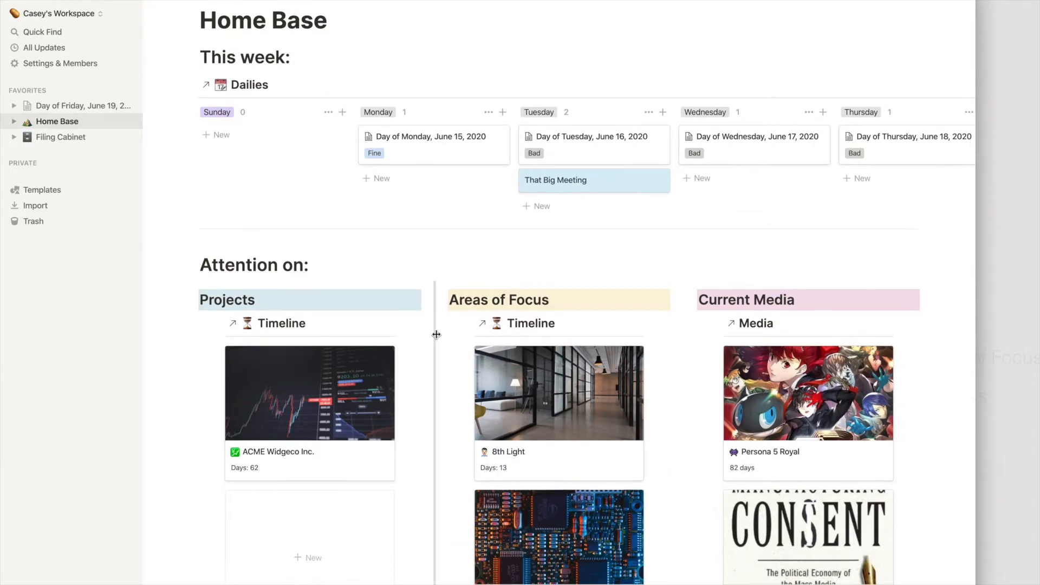
pyautogui.scroll(-2, 437, 334)
pyautogui.scroll(6, 437, 334)
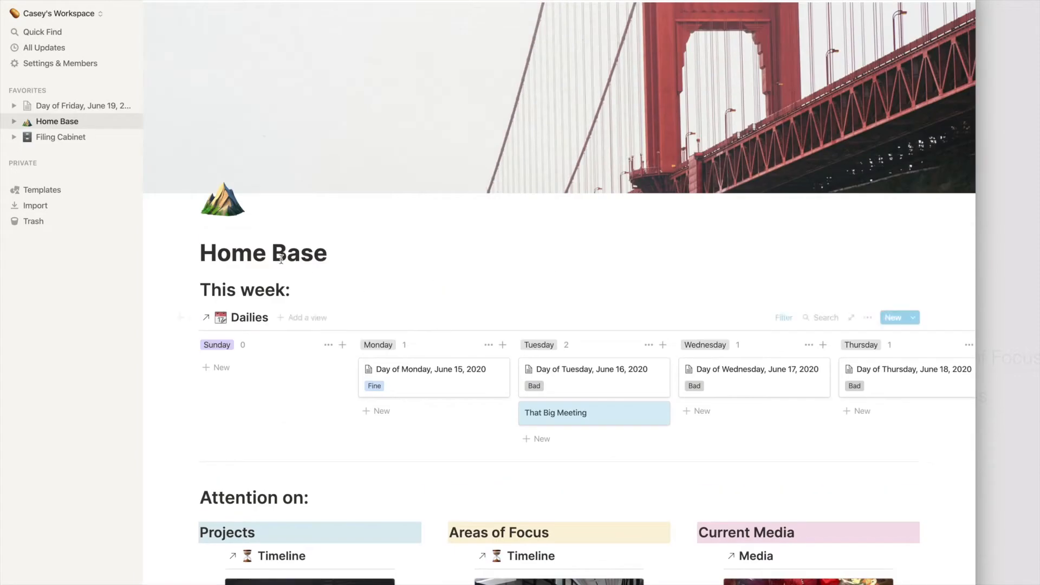
# - Switch to the mind map and move its focus to the Dailies node under This Week
pyautogui.press('super+Tab')
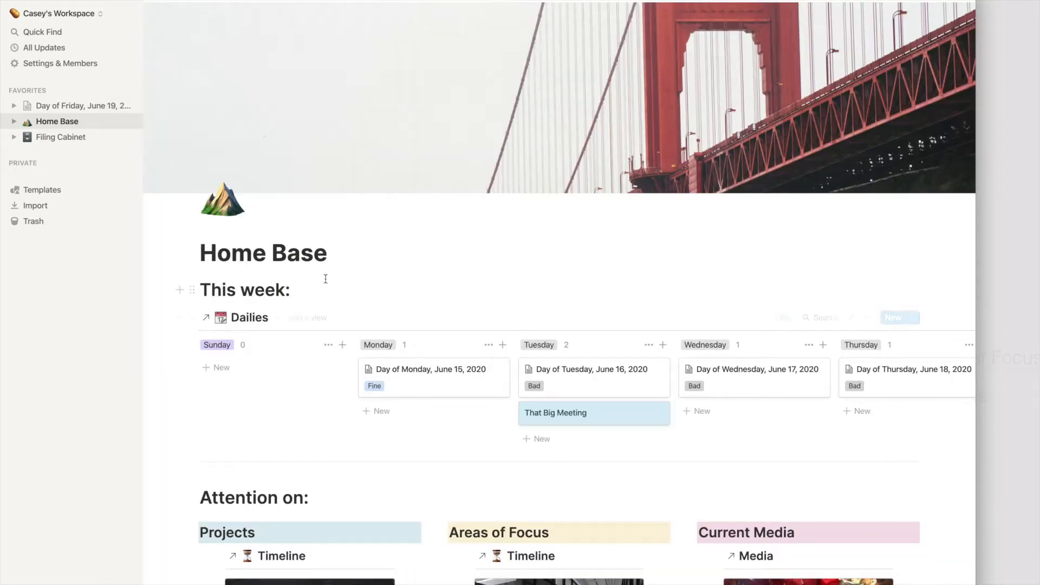
pyautogui.scroll(-1, 325, 280)
pyautogui.scroll(-2, 326, 279)
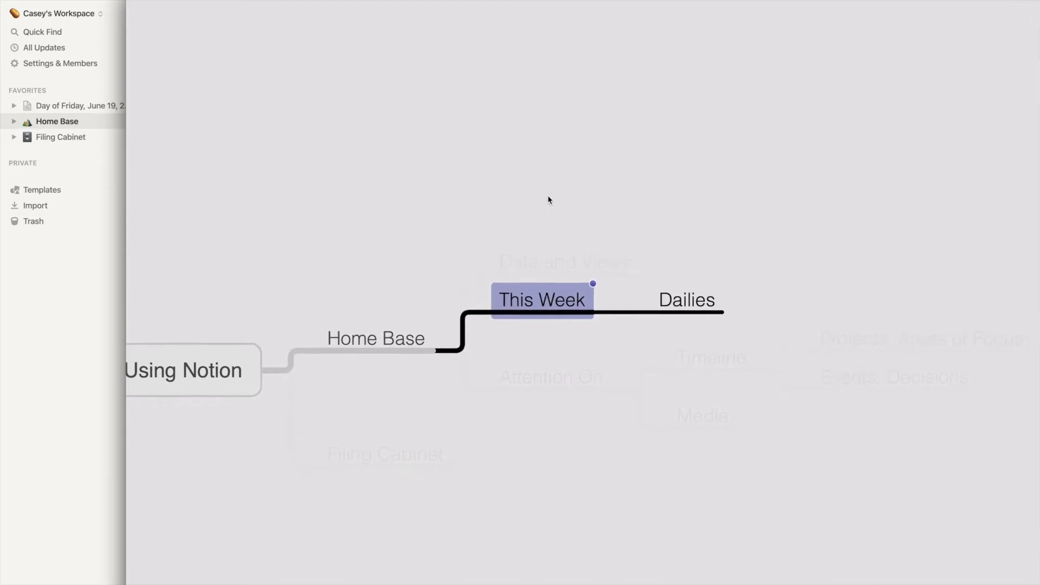
pyautogui.press('super+Tab')
pyautogui.press('super+shift+Tab')
pyautogui.press('Right')
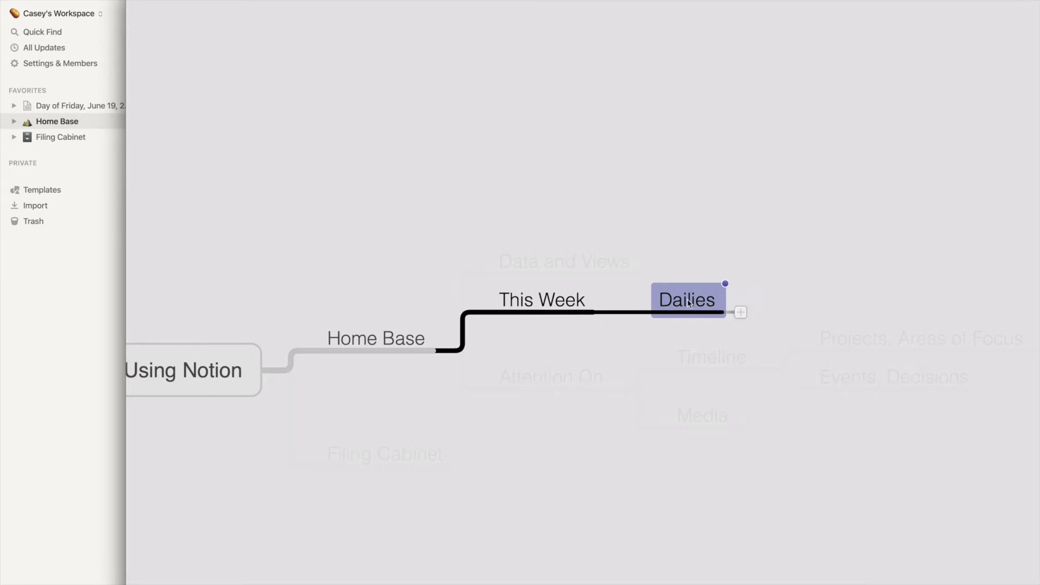
# - Switch back to Notion, compare the weekly board with its original Dailies database, and return to Home Base
pyautogui.press('super+Tab')
pyautogui.click(482, 306)
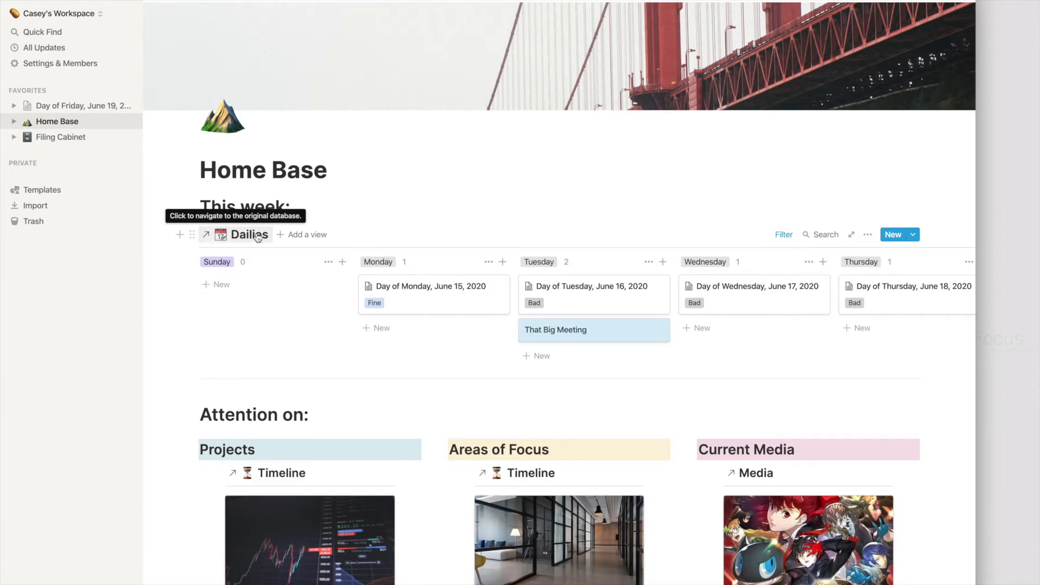
pyautogui.hscroll(5, 285, 318)
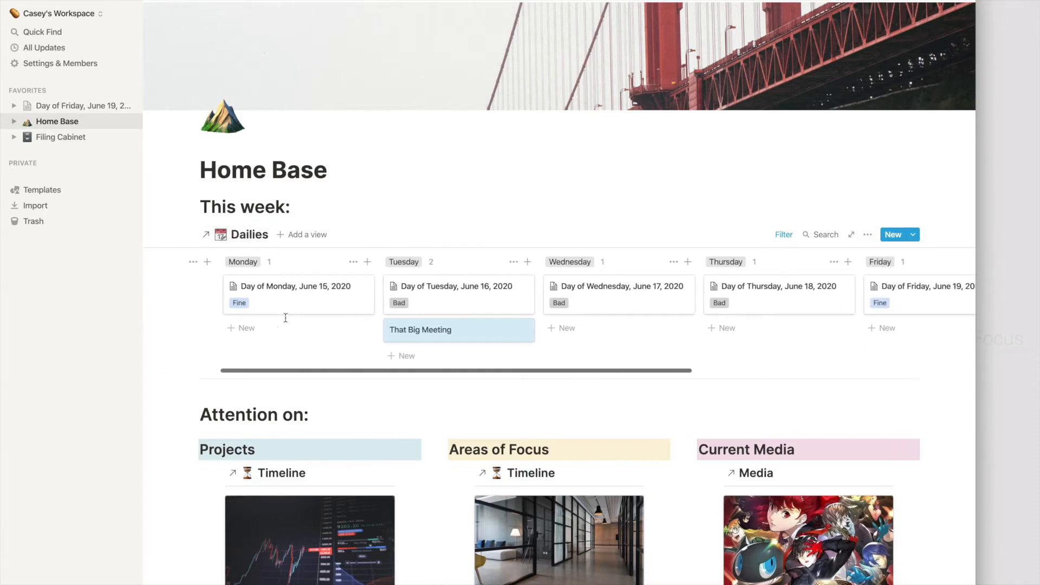
pyautogui.hscroll(-5, 285, 318)
pyautogui.click(247, 238)
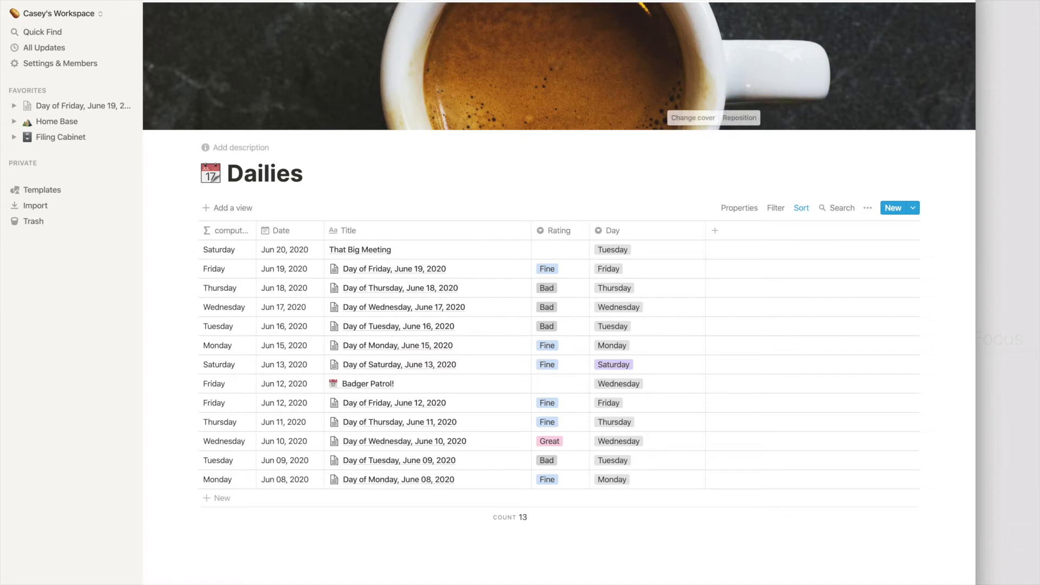
pyautogui.click(208, 2)
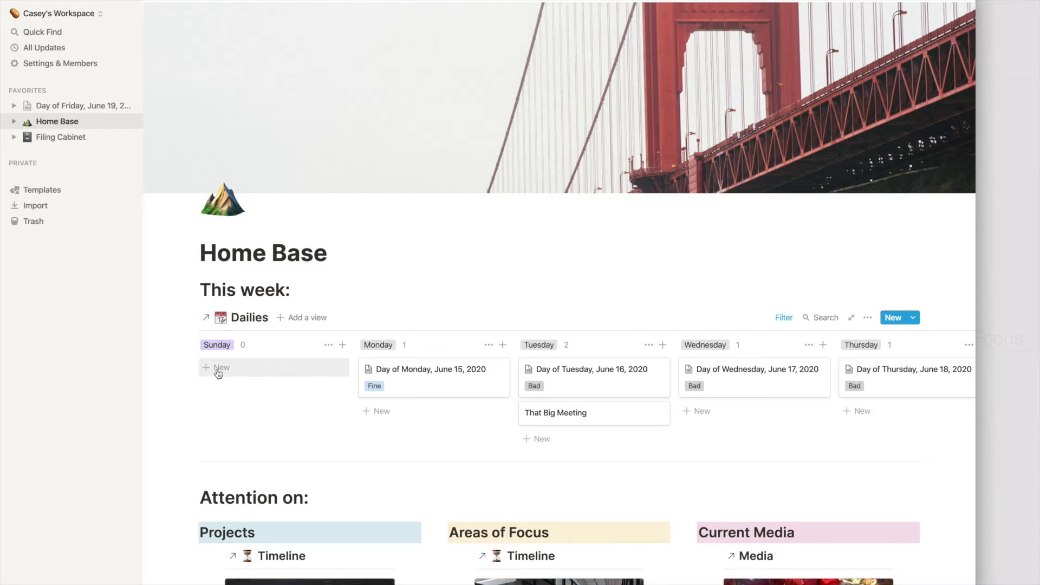
# - Examine the templates, available view types and date filters of the Dailies board on Home Base
pyautogui.click(913, 319)
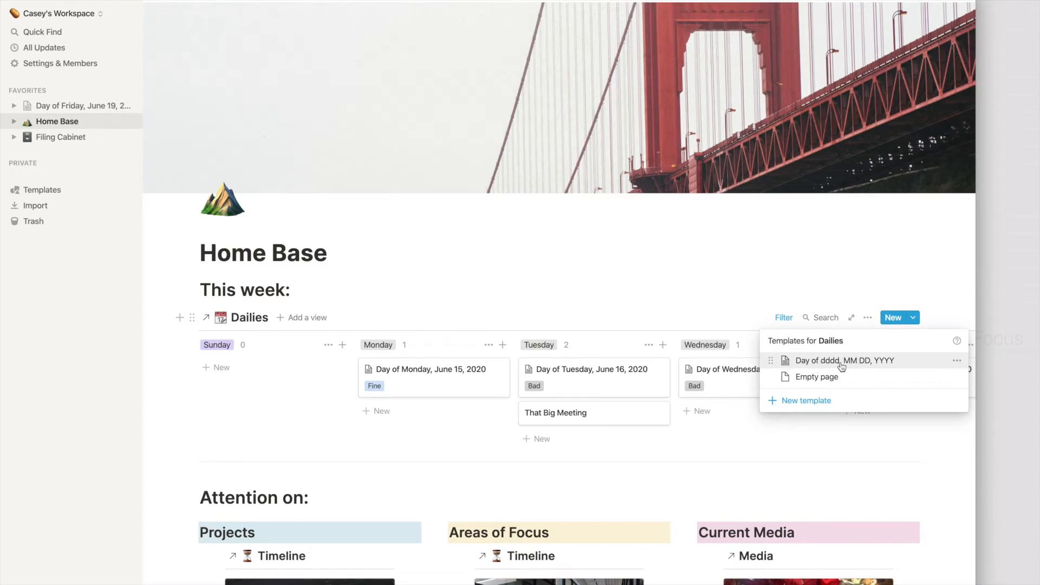
pyautogui.click(553, 236)
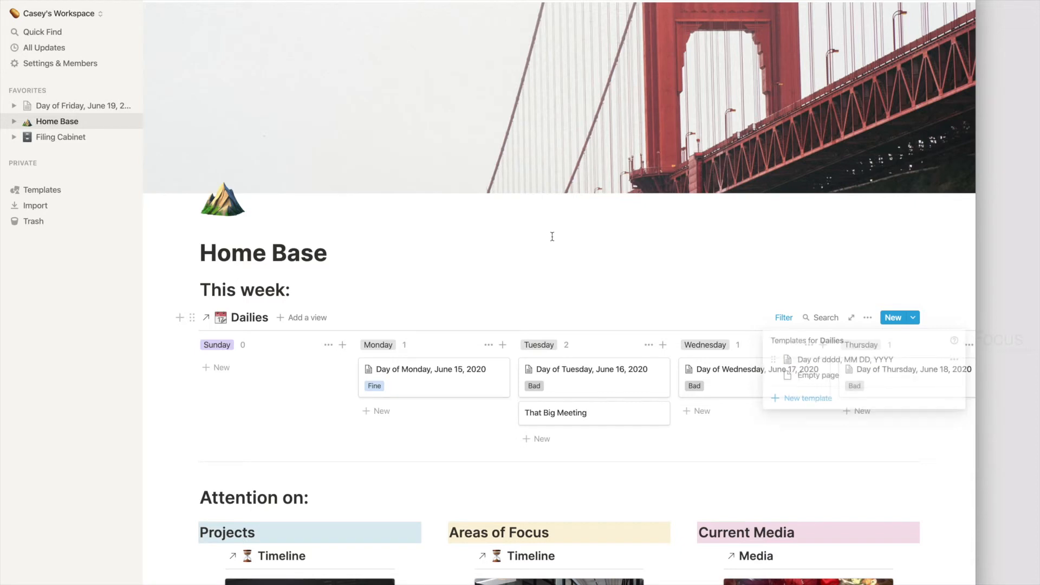
pyautogui.click(297, 319)
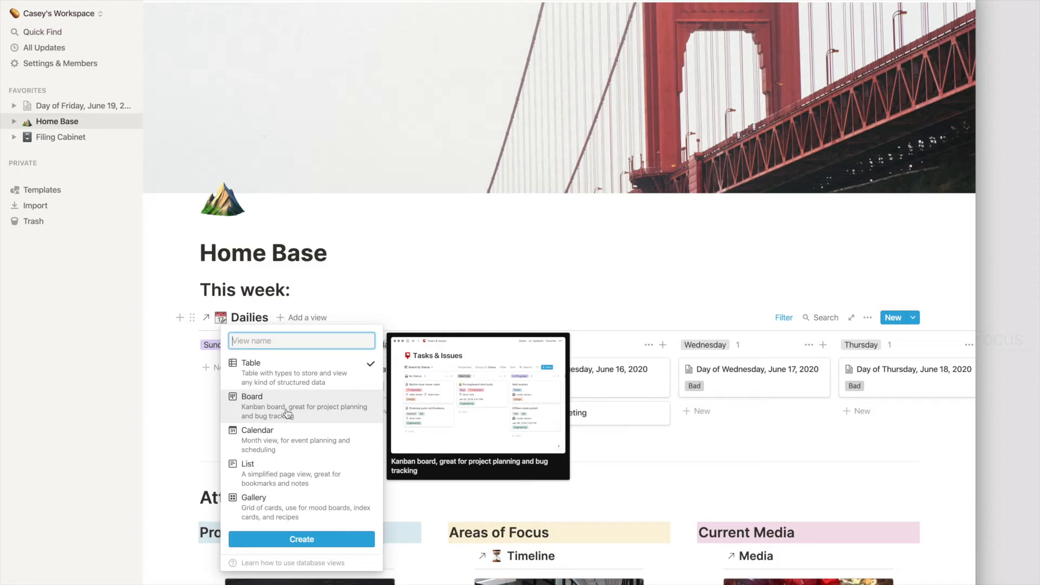
pyautogui.click(410, 270)
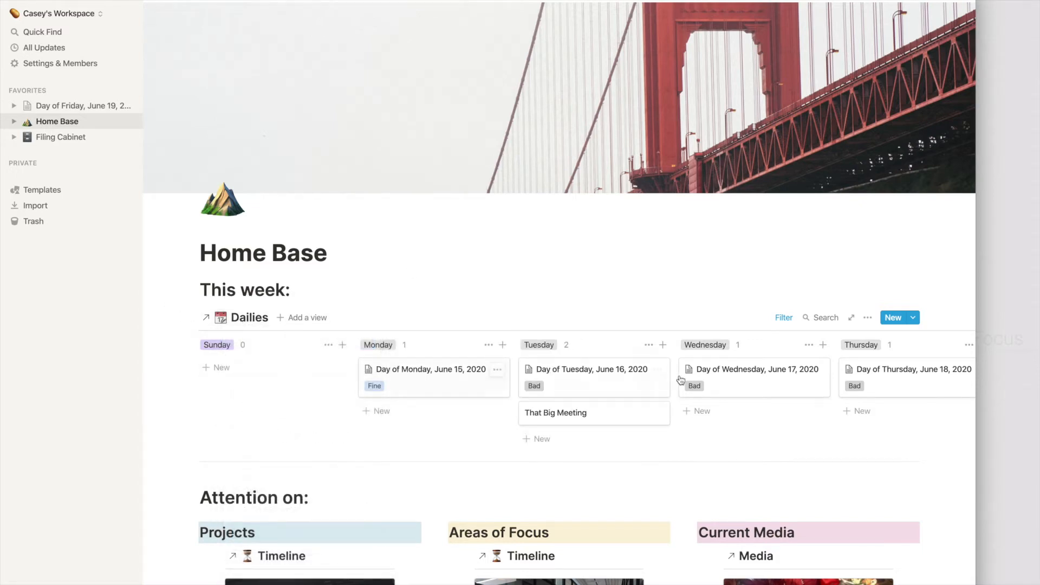
pyautogui.click(781, 319)
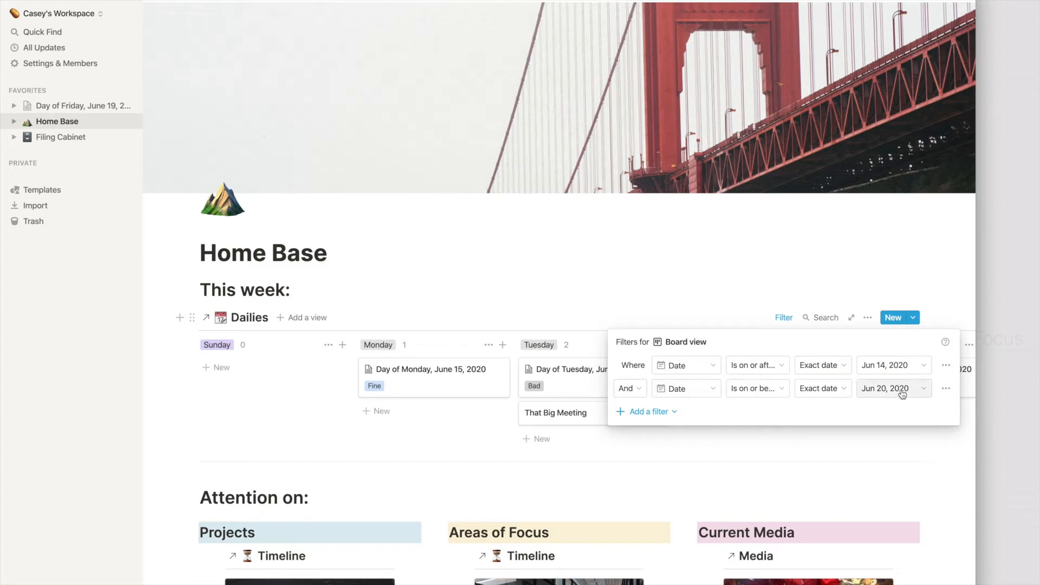
pyautogui.click(489, 278)
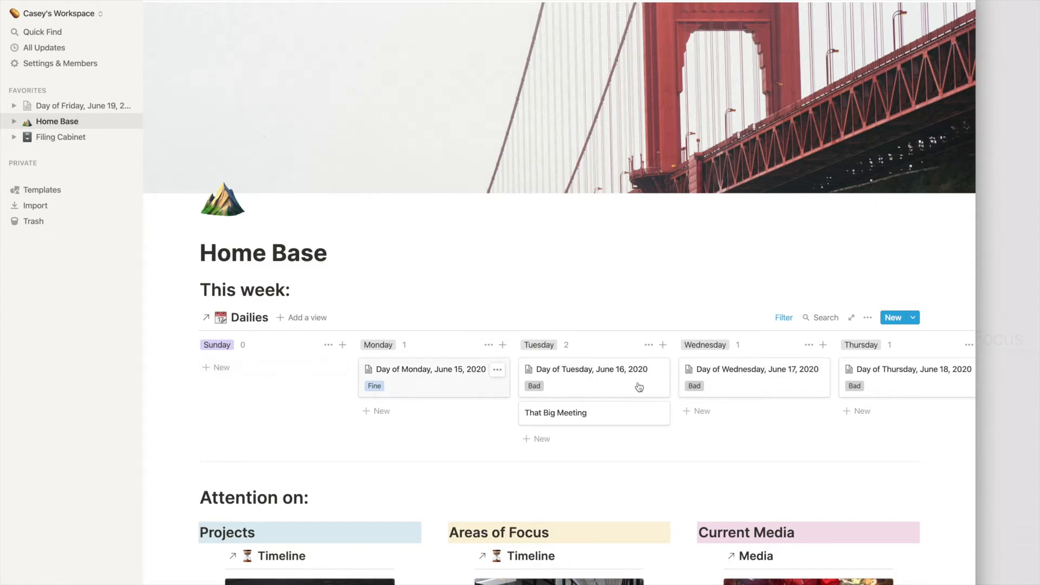
# - Create a daily page from the "Day of dddd, MM DD, YYYY" template and title it "Day of Sunday, June 21, 2020"
pyautogui.click(915, 319)
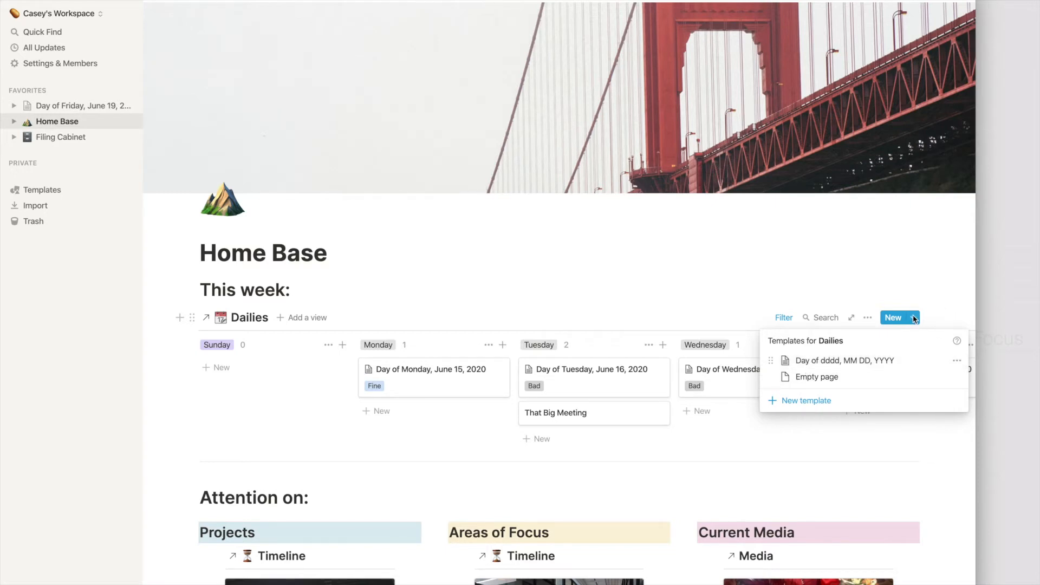
pyautogui.click(819, 366)
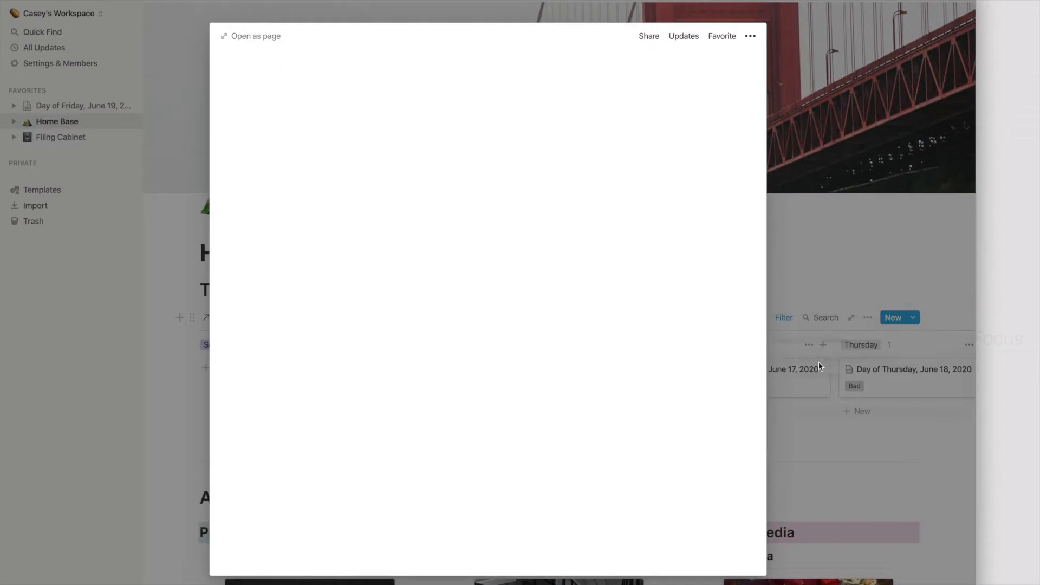
pyautogui.click(343, 231)
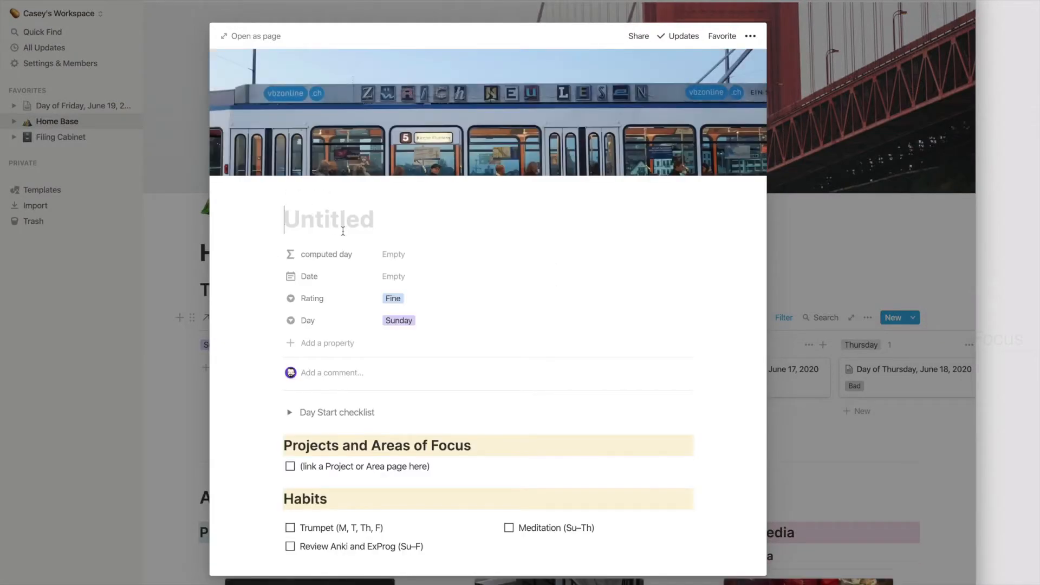
pyautogui.write('Day of Sunday')
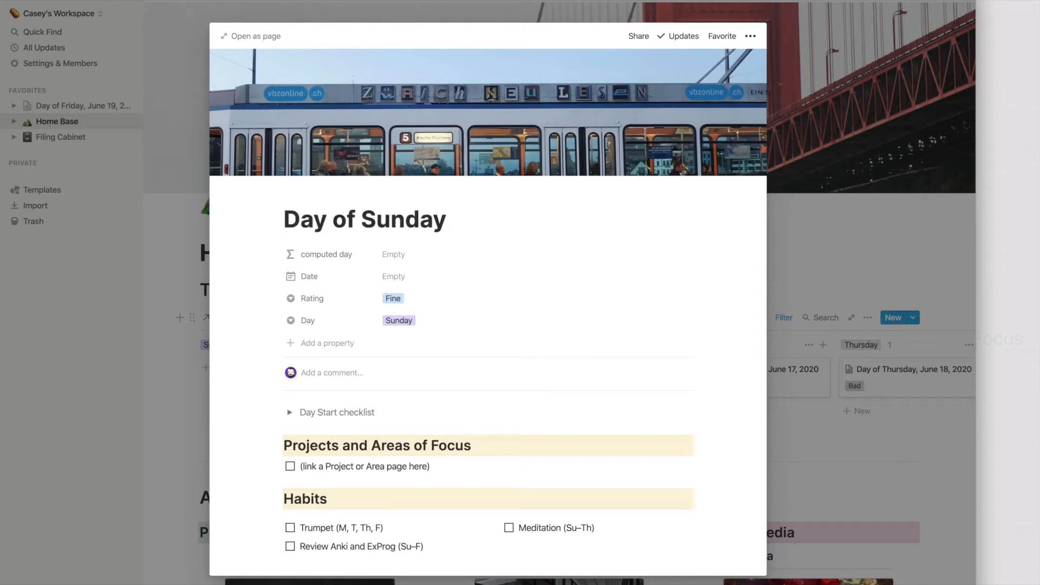
pyautogui.write(', June 21, 2020')
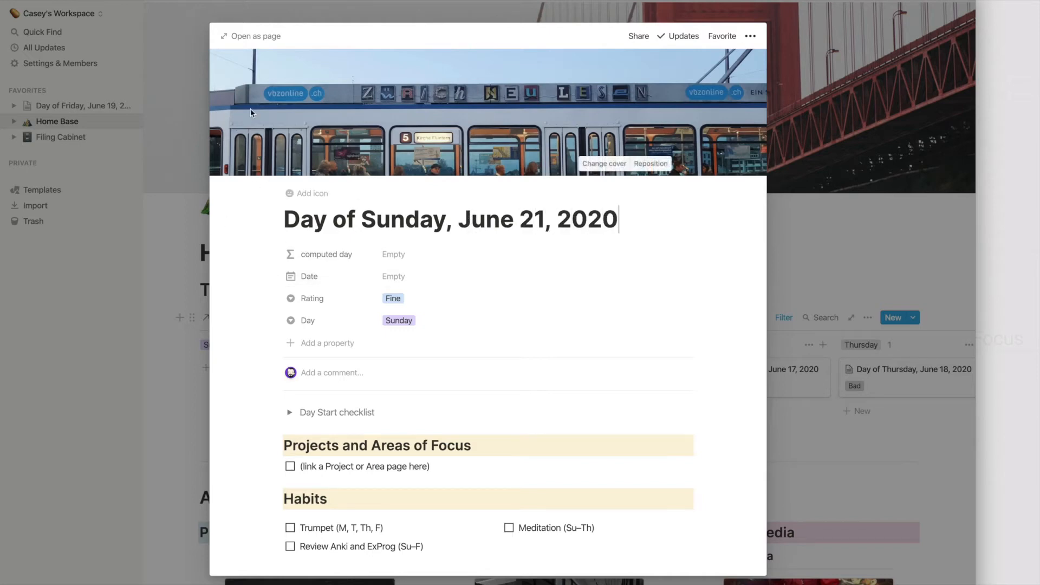
# - Open the new daily as a full page and set its Date property to June 21, 2020
pyautogui.click(248, 39)
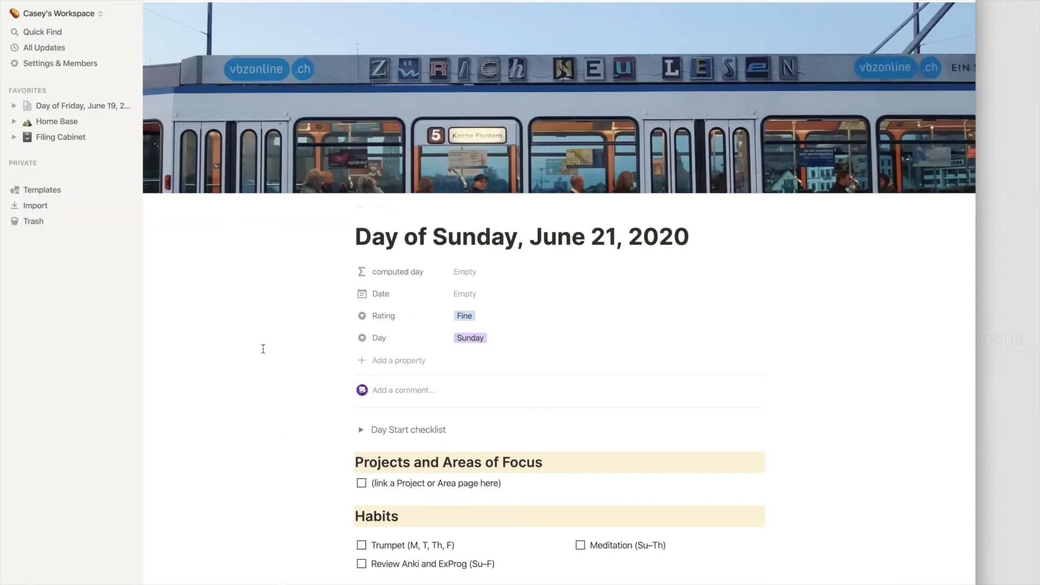
pyautogui.scroll(-2, 358, 304)
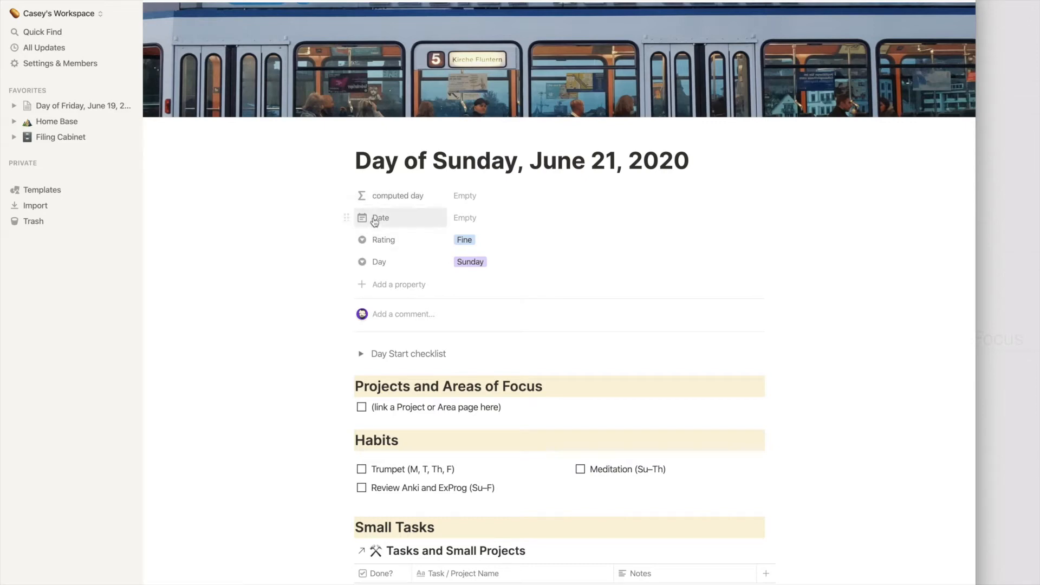
pyautogui.click(468, 222)
pyautogui.click(465, 354)
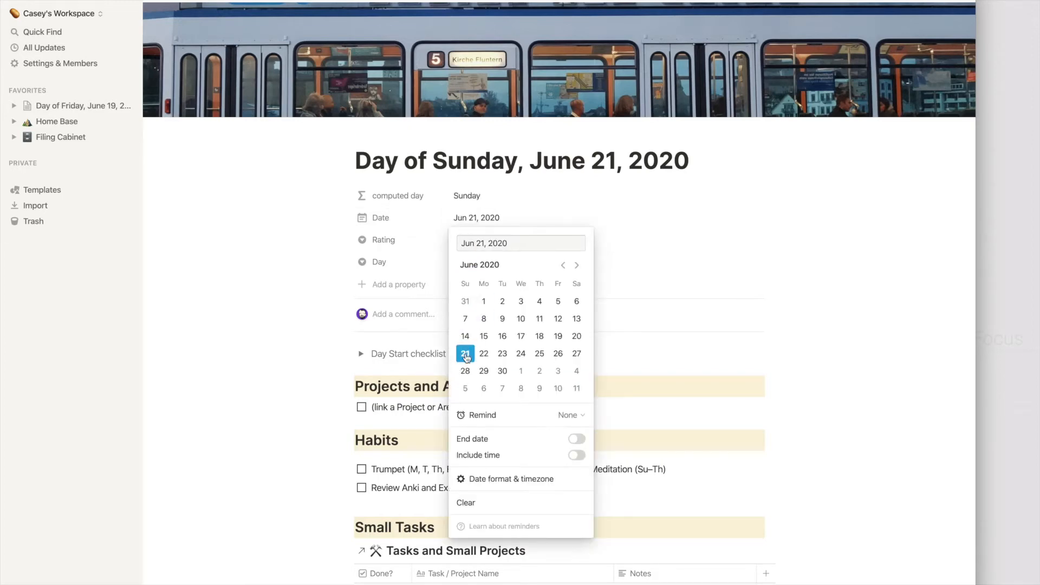
pyautogui.click(295, 289)
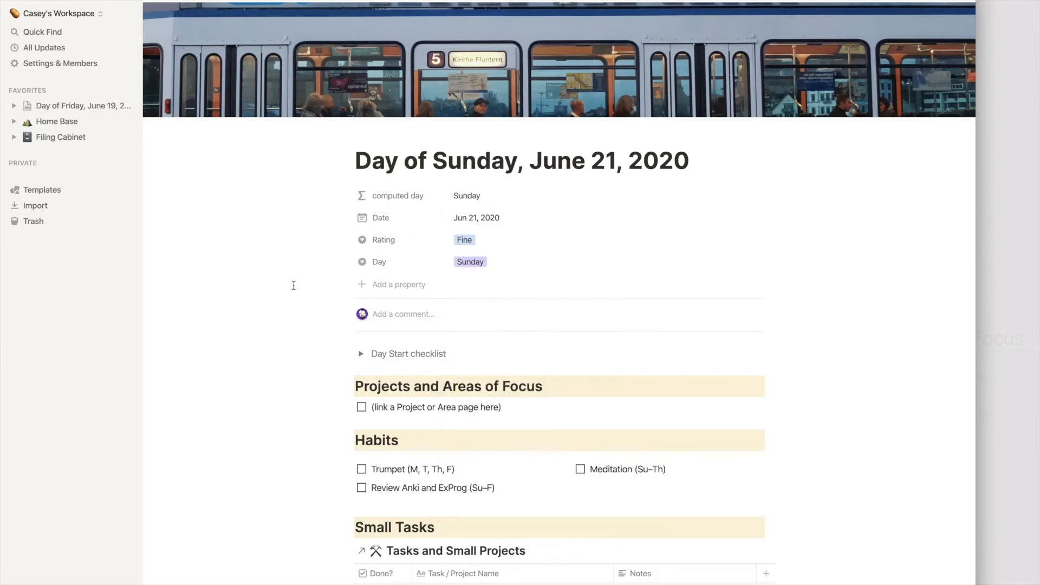
# - Examine the computed day property's formula, including the formatDate function, its Date property argument and the "dddd" format, leaving it unedited
pyautogui.click(496, 202)
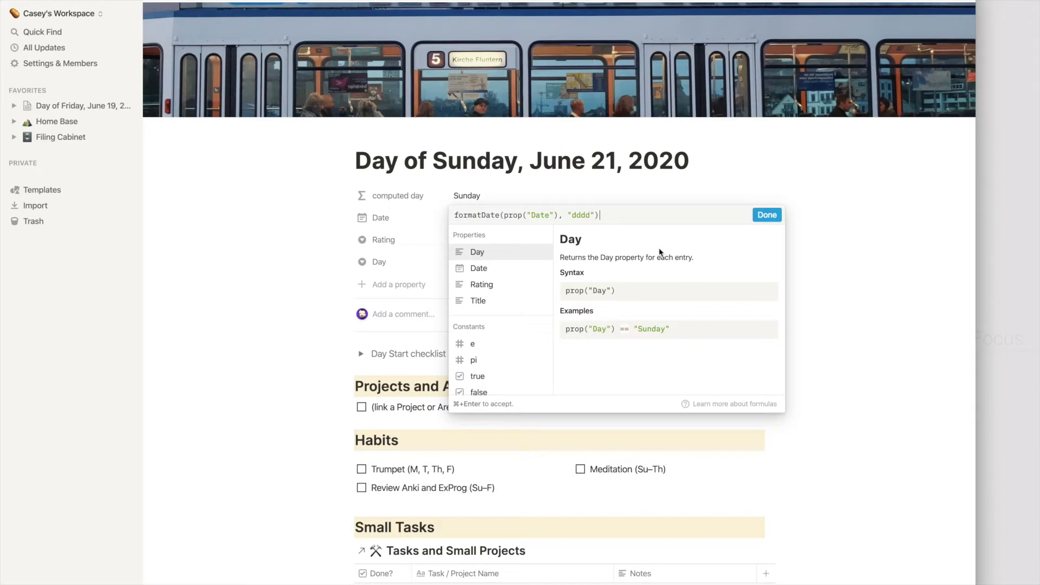
pyautogui.moveTo(467, 215); pyautogui.dragTo(607, 215)
pyautogui.click(606, 215)
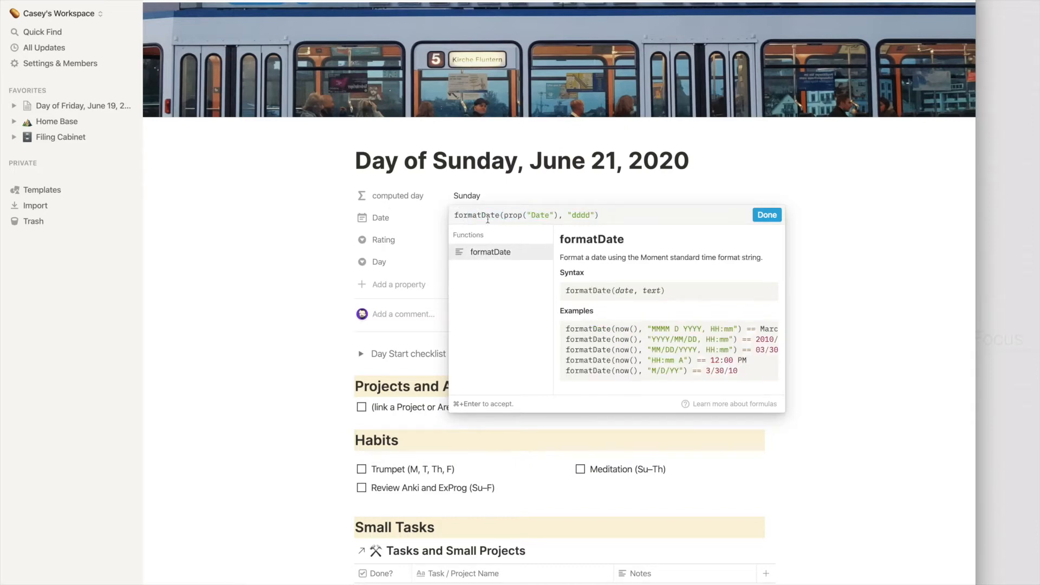
pyautogui.moveTo(454, 216); pyautogui.dragTo(631, 216)
pyautogui.click(632, 216)
pyautogui.moveTo(502, 215); pyautogui.dragTo(556, 214)
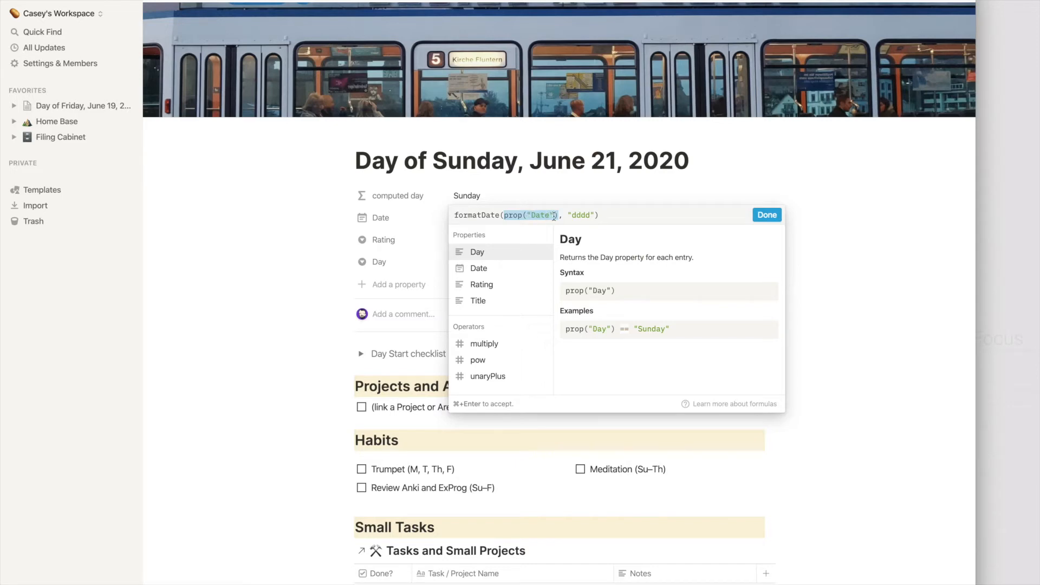
pyautogui.moveTo(564, 213); pyautogui.dragTo(594, 214)
pyautogui.click(594, 214)
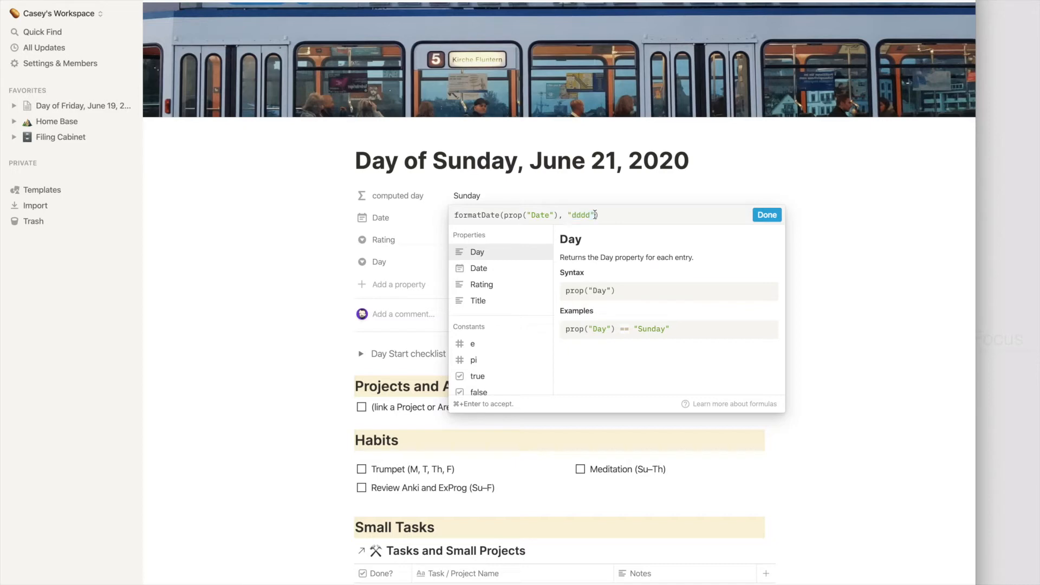
pyautogui.click(465, 216)
pyautogui.moveTo(575, 215); pyautogui.dragTo(584, 214)
pyautogui.click(618, 214)
pyautogui.click(239, 282)
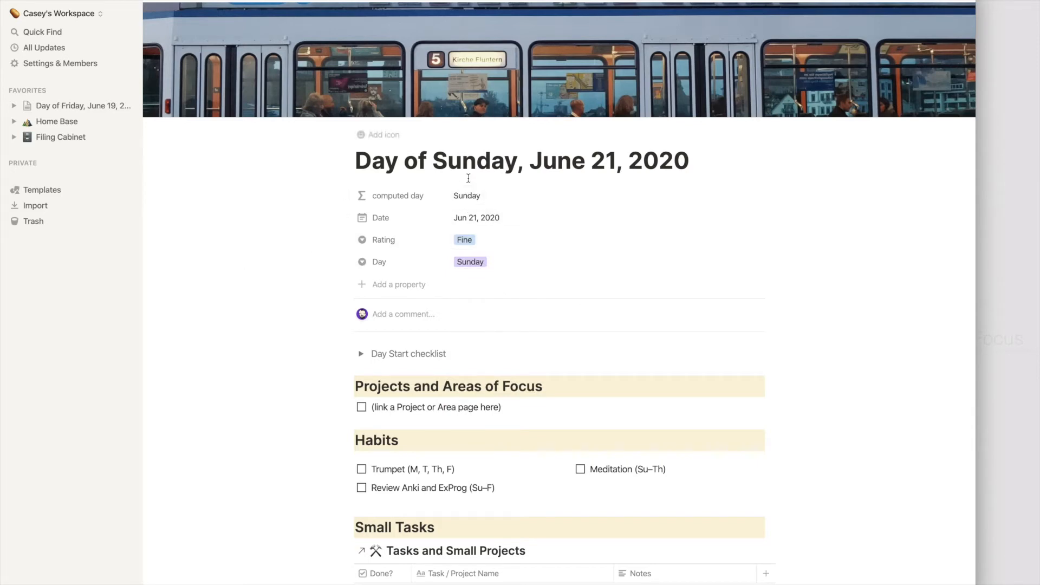
# - Examine the options of the daily page's Rating and Day properties without changing either selection
pyautogui.scroll(-1, 257, 269)
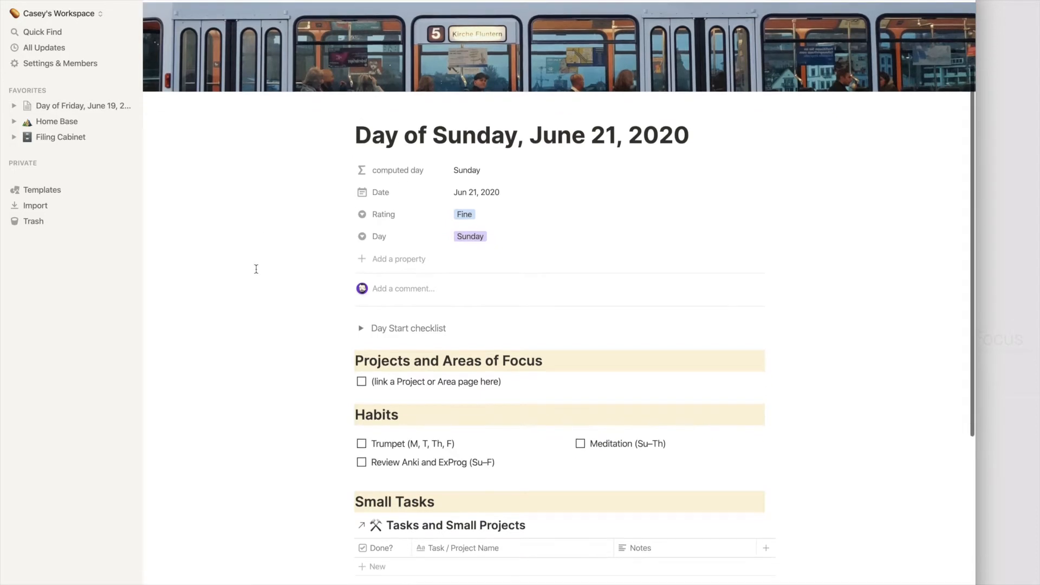
pyautogui.click(494, 221)
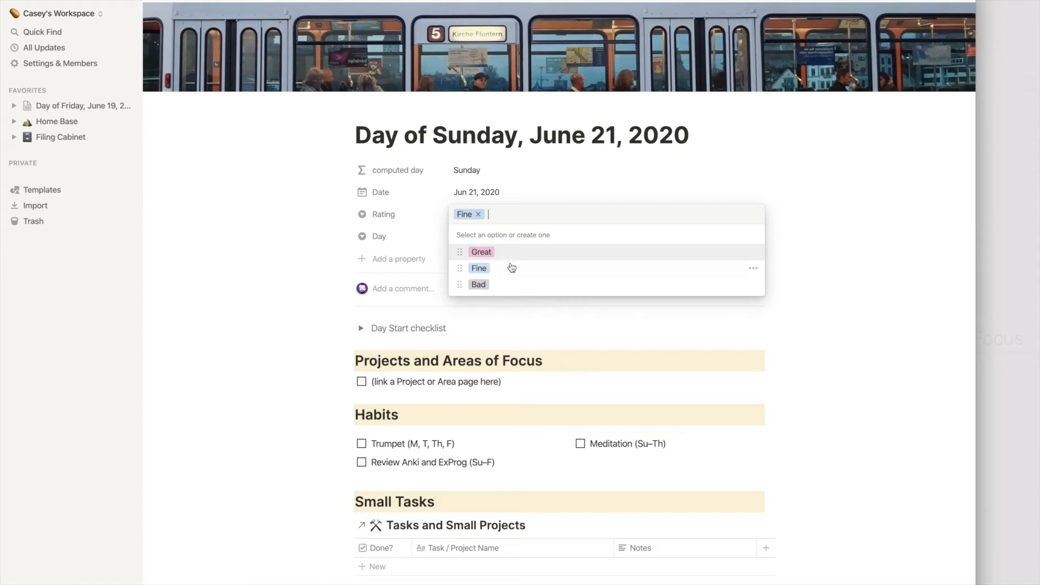
pyautogui.click(219, 251)
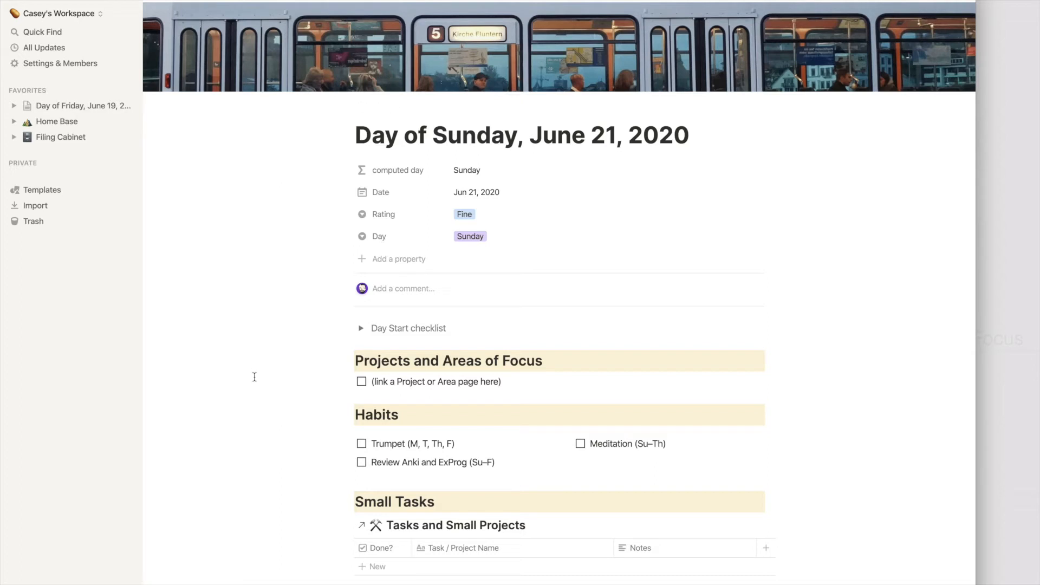
pyautogui.click(518, 235)
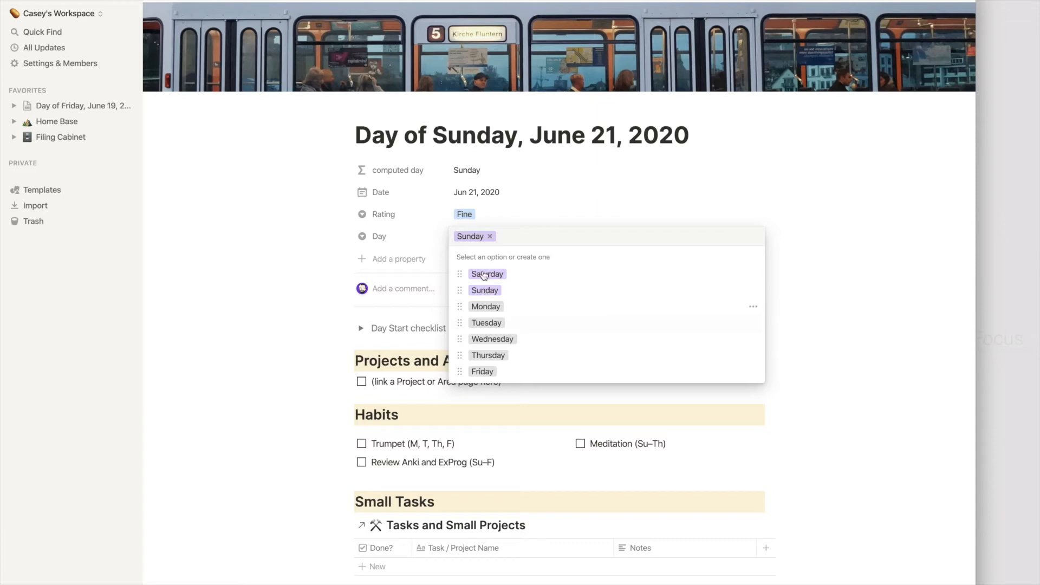
pyautogui.click(162, 287)
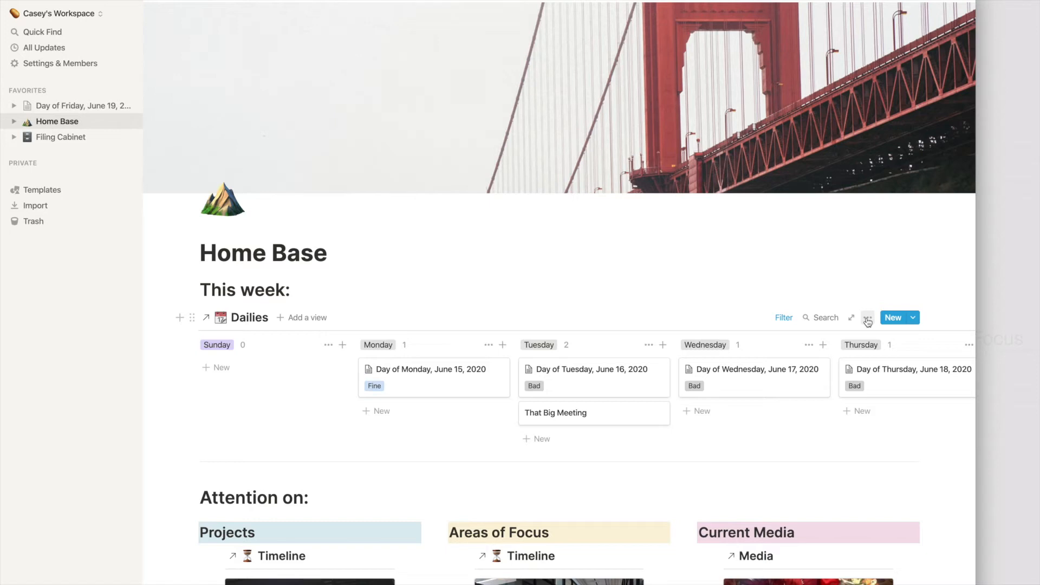
# - Set the Dailies board's date filters to on or after June 21, 2020 and on or before June 27, 2020
pyautogui.click(780, 317)
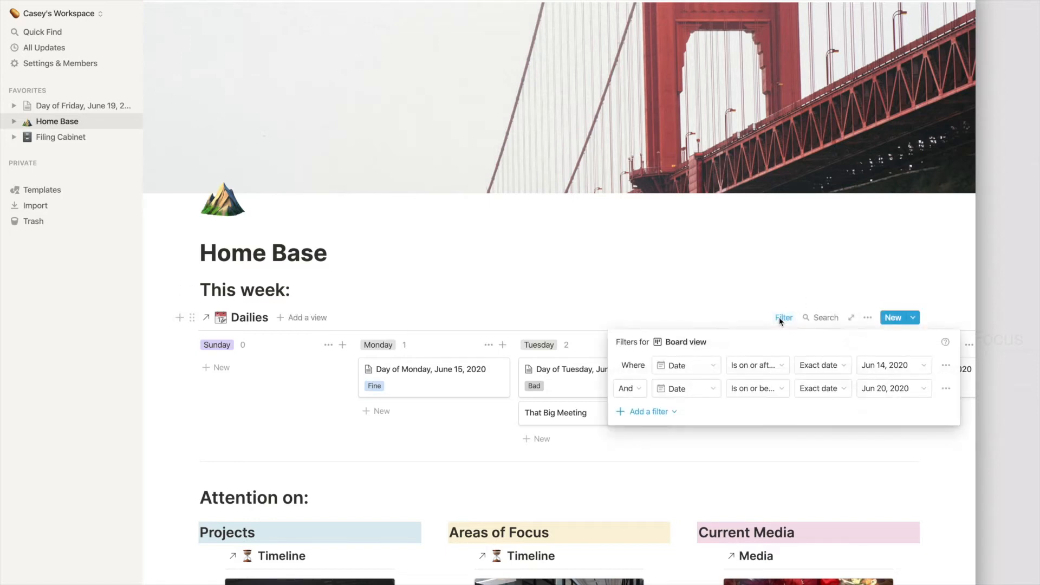
pyautogui.click(894, 365)
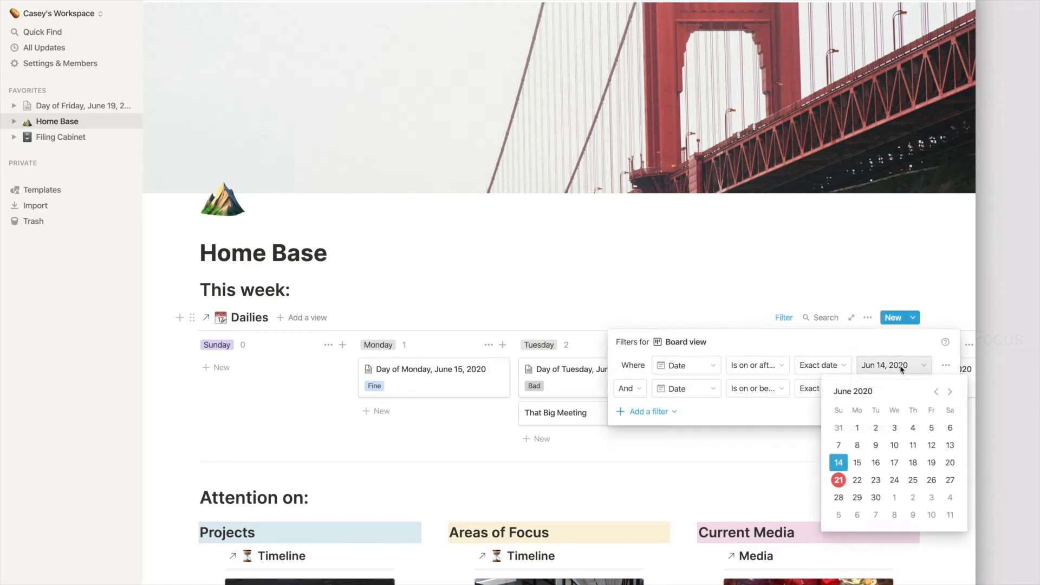
pyautogui.click(841, 480)
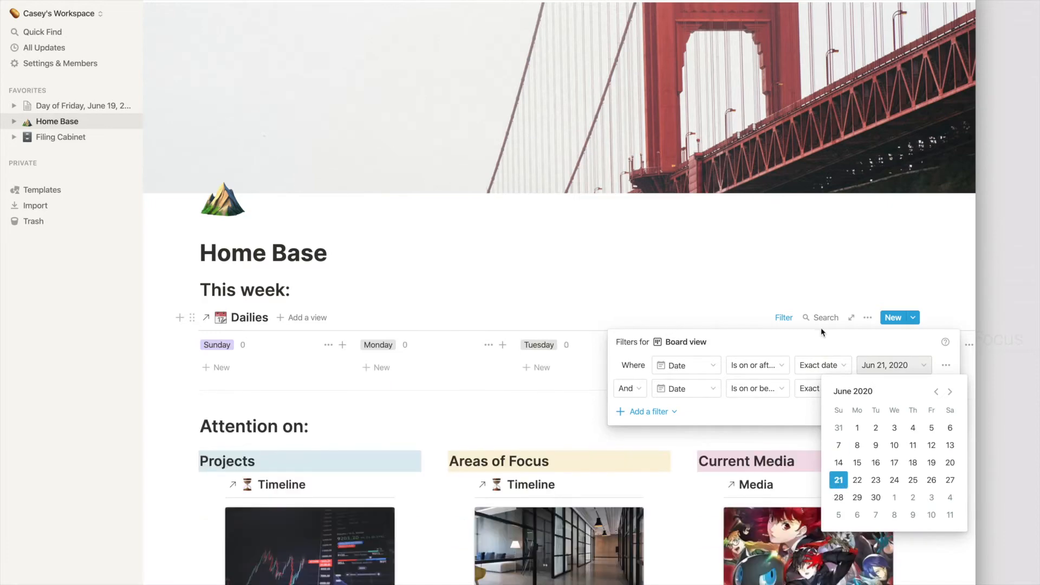
pyautogui.click(828, 345)
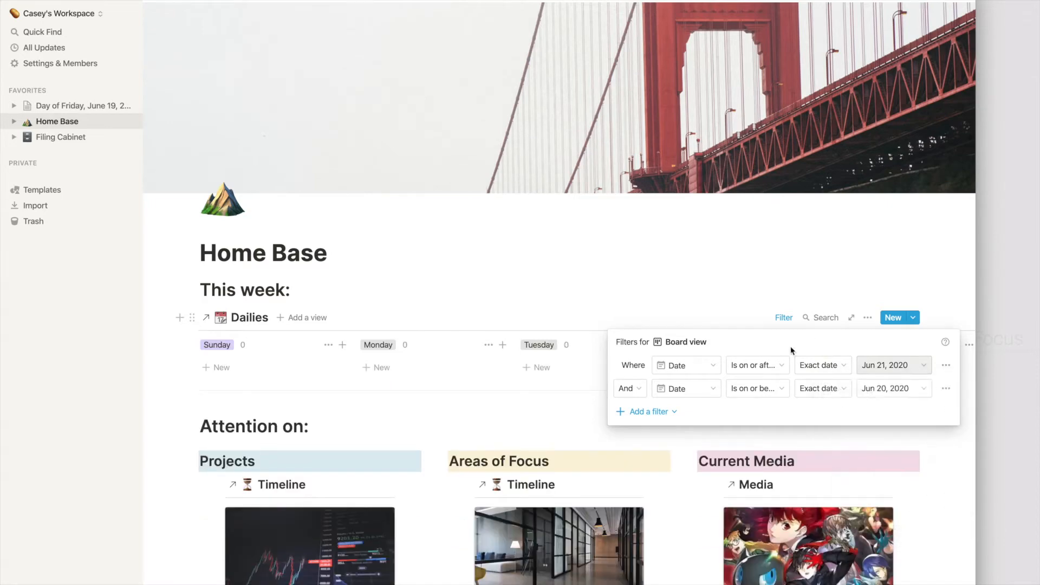
pyautogui.click(921, 388)
pyautogui.click(950, 503)
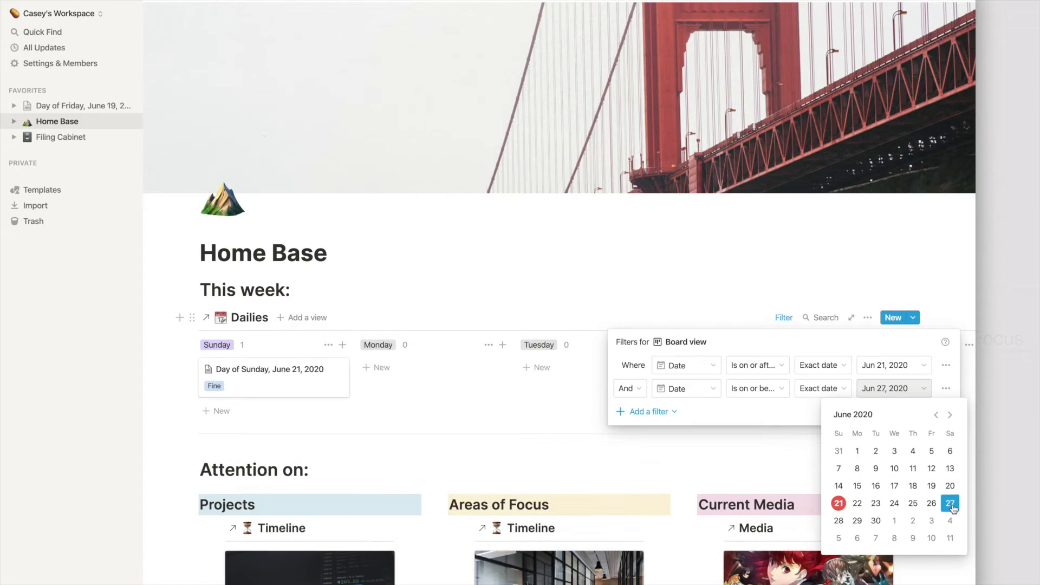
pyautogui.click(793, 343)
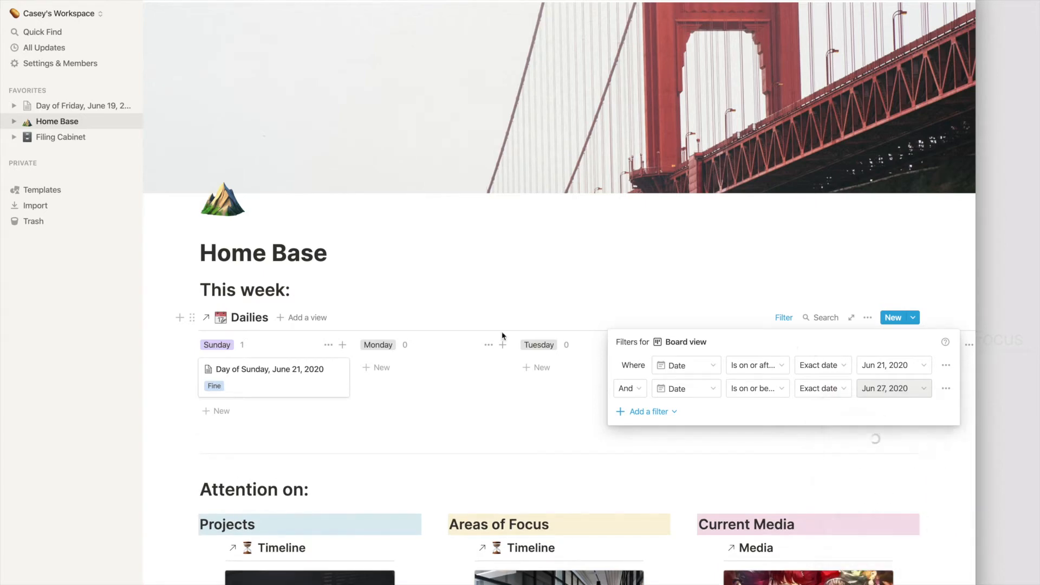
pyautogui.click(301, 425)
# - Look across the week's board columns and open the "Day of Sunday, June 21, 2020" daily as a full page
pyautogui.hscroll(10, 508, 387)
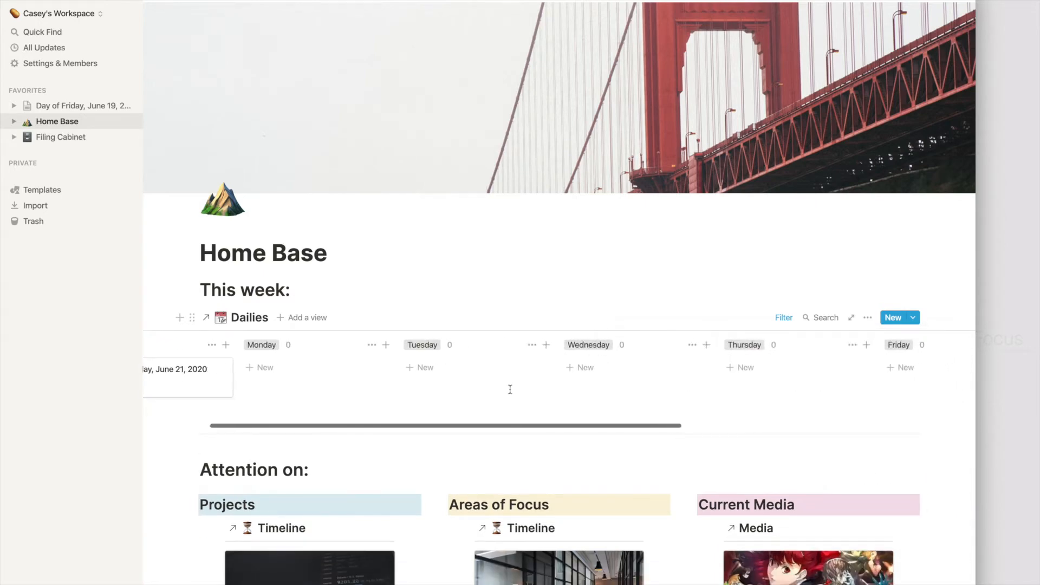
pyautogui.hscroll(-10, 510, 389)
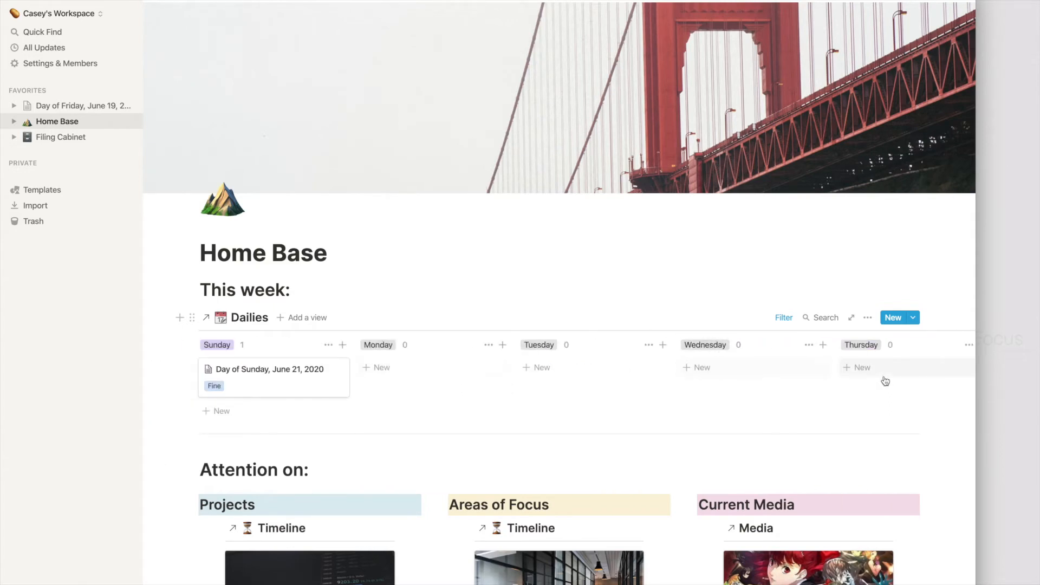
pyautogui.hscroll(1, 885, 372)
pyautogui.hscroll(5, 885, 372)
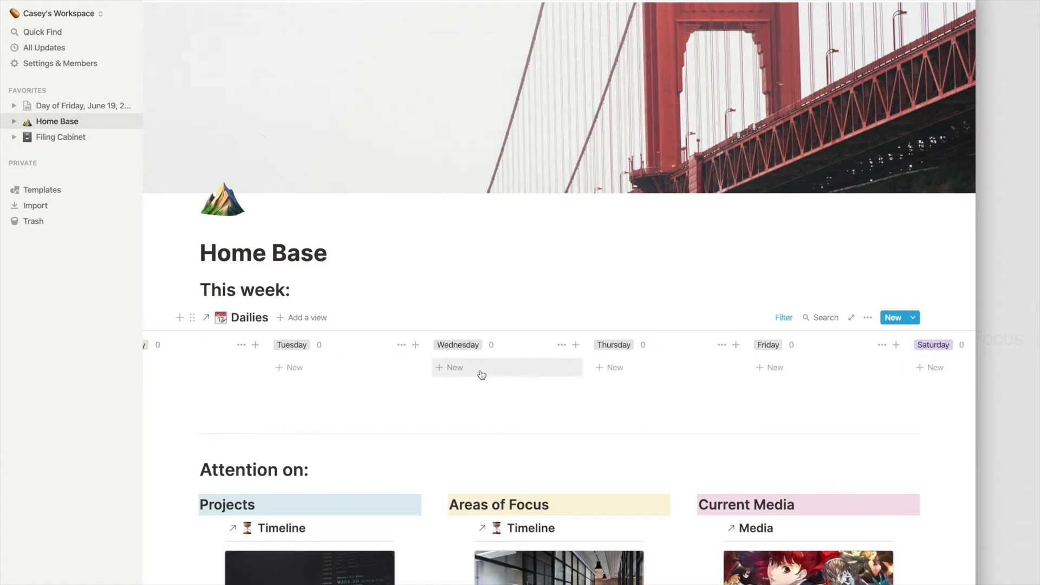
pyautogui.hscroll(-5, 470, 373)
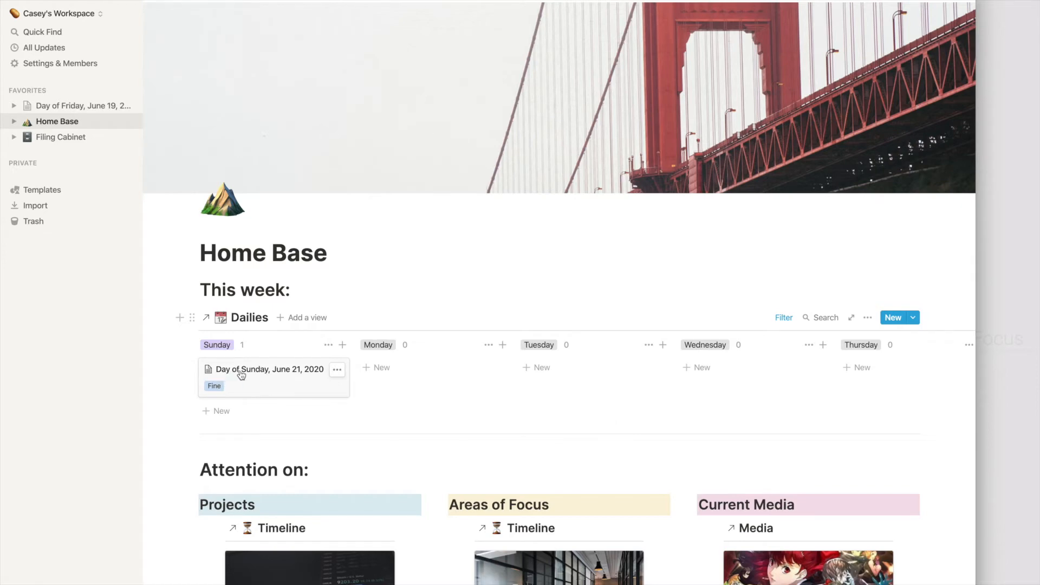
pyautogui.click(241, 375)
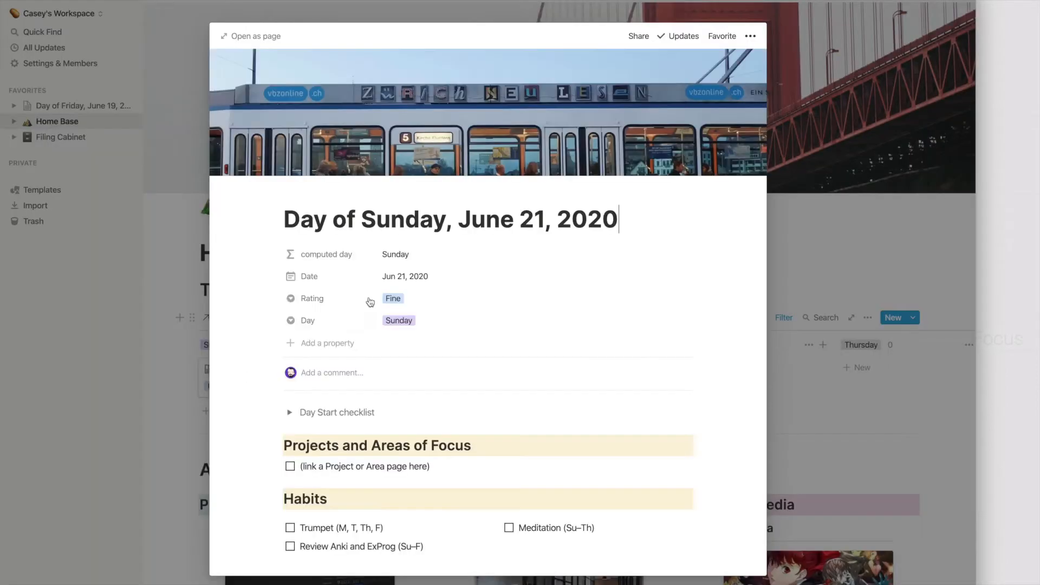
pyautogui.click(256, 39)
# - Expand the Day Start checklist on the daily page to show its to-do items
pyautogui.scroll(-5, 295, 270)
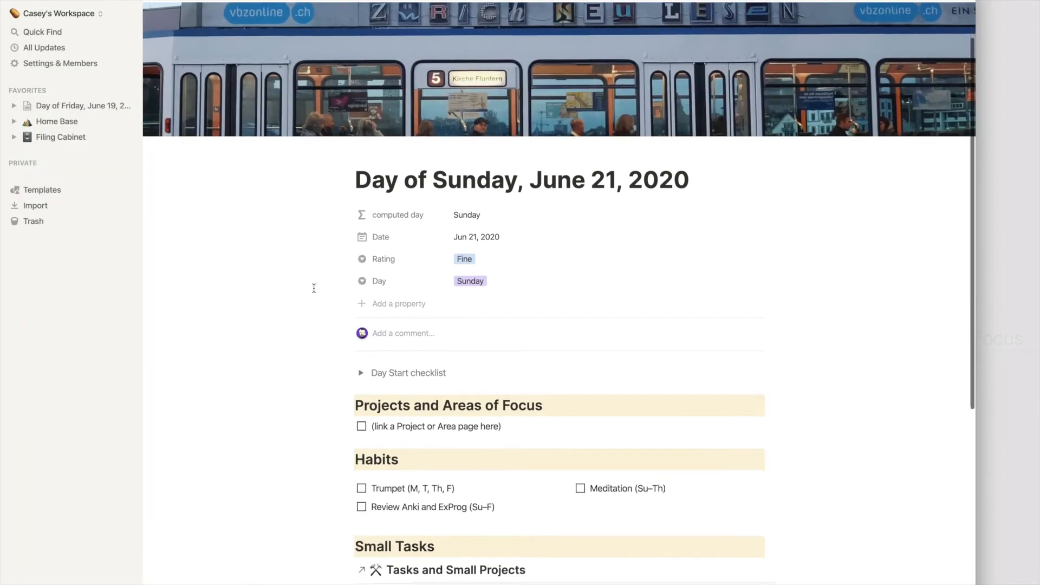
pyautogui.scroll(-3, 313, 288)
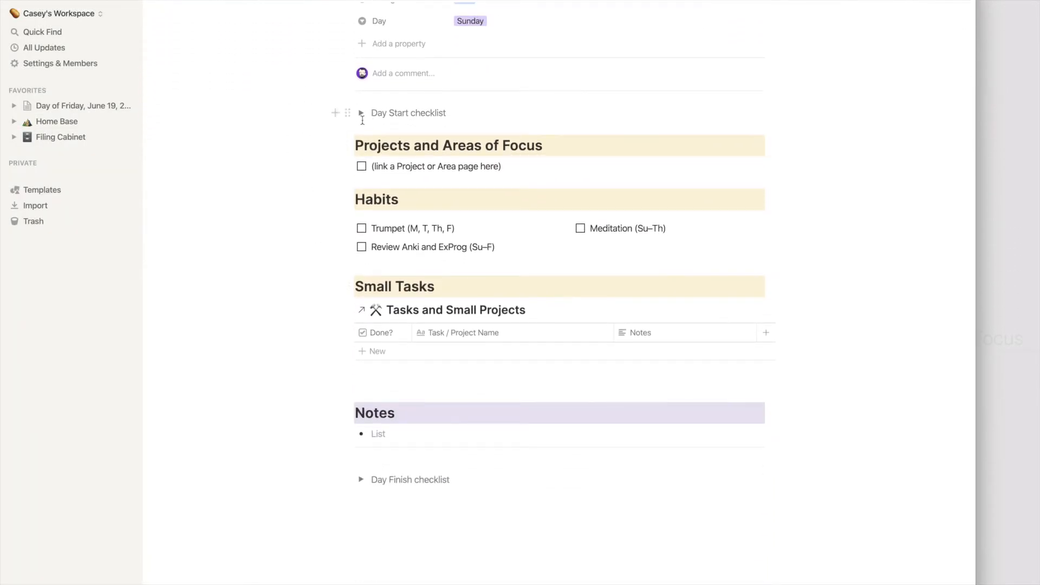
pyautogui.click(360, 115)
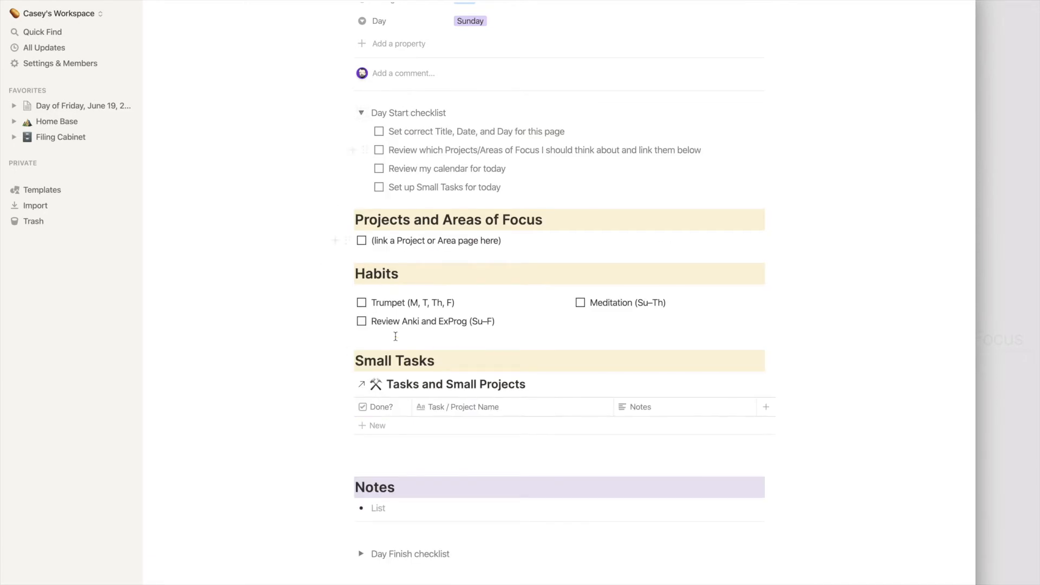
pyautogui.click(361, 113)
pyautogui.click(362, 113)
# - Replace the placeholder to-do under Projects and Areas of Focus with a link to the ACME Widgeco Inc. page
pyautogui.click(390, 221)
pyautogui.press('super+BackSpace')
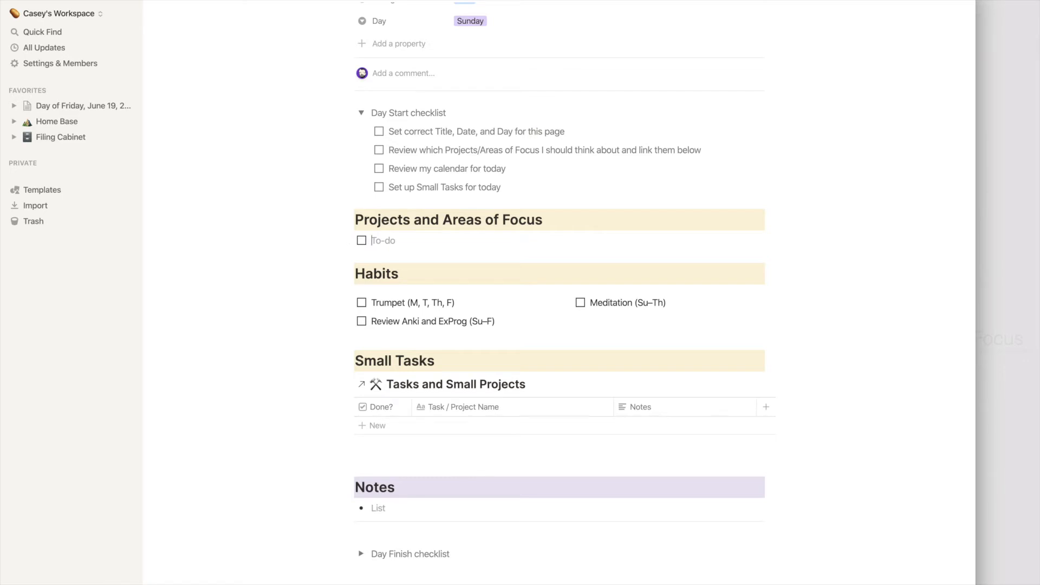
pyautogui.write('@')
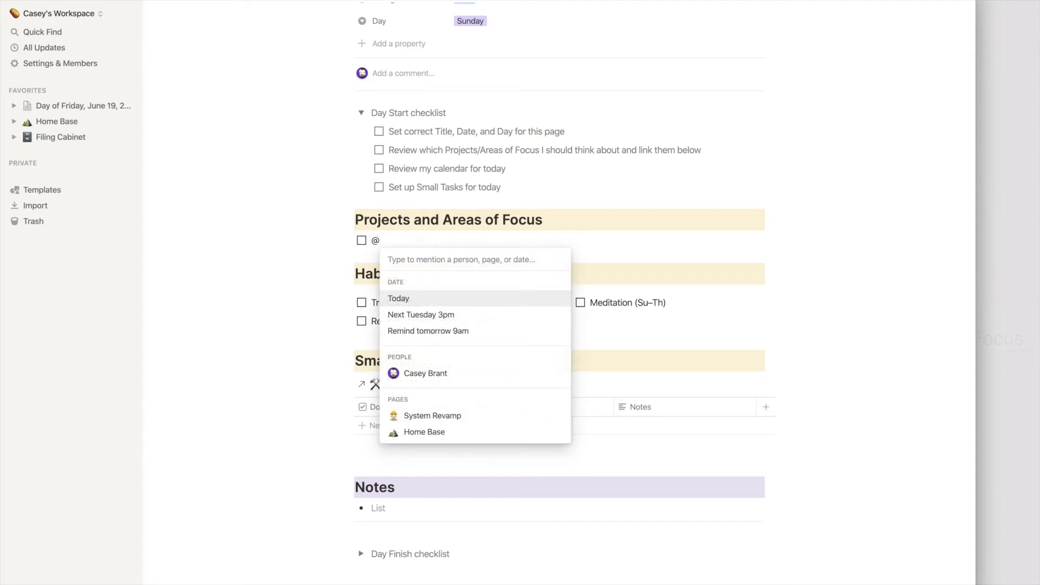
pyautogui.write('acm')
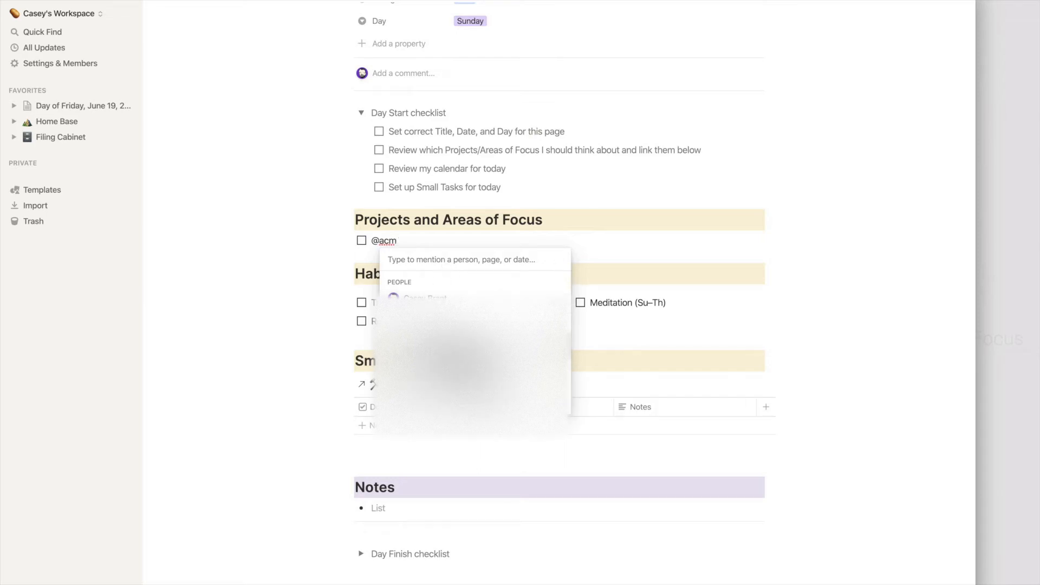
pyautogui.press('Return')
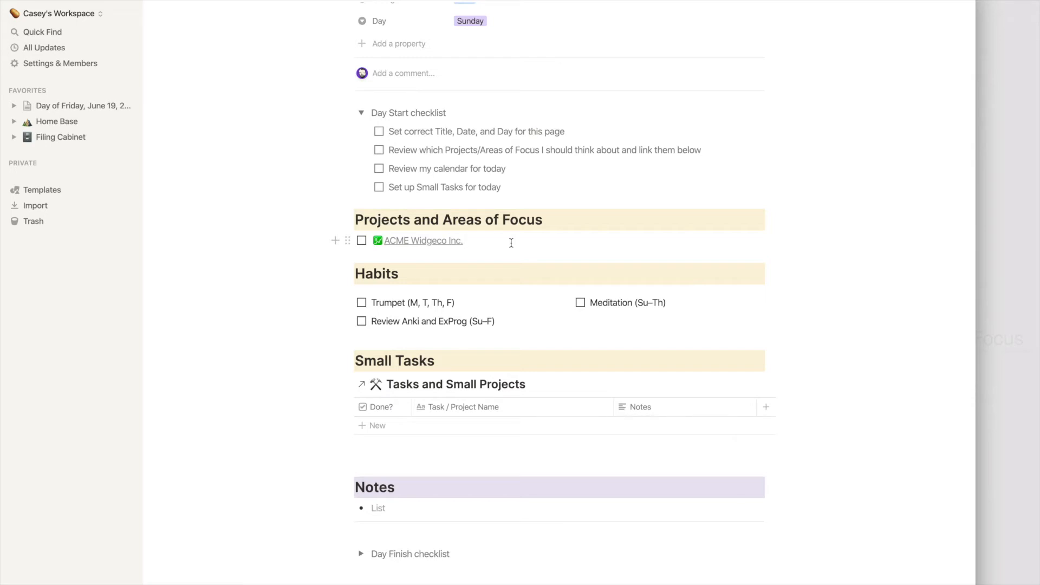
# - Add the note "← I need to get a couple code reviews done today" after the ACME Widgeco Inc. link
pyautogui.write('<')
pyautogui.write('- I need to get ')
pyautogui.write('a couple code re')
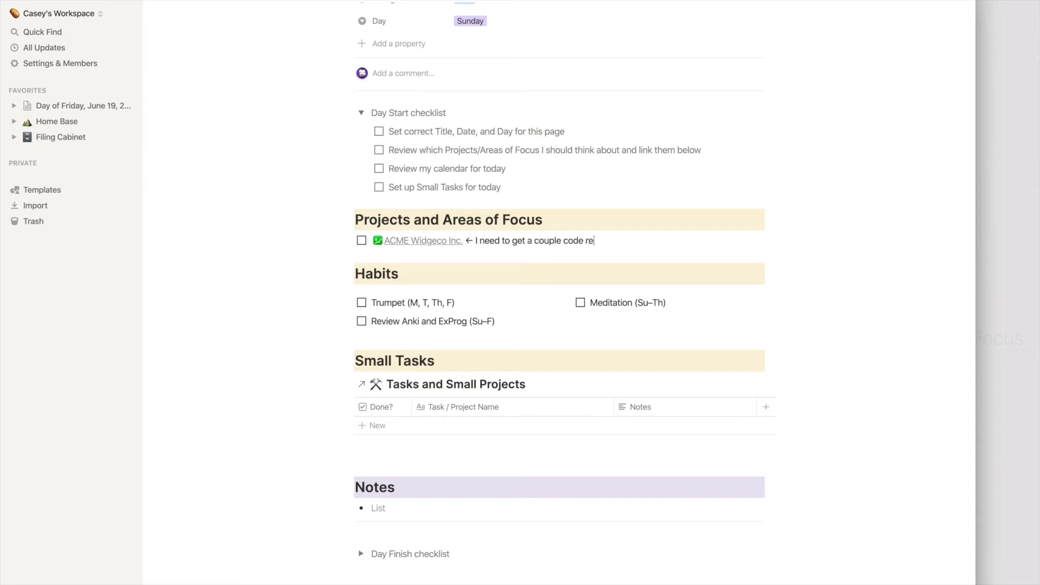
pyautogui.write('views done today')
pyautogui.moveTo(484, 240); pyautogui.dragTo(546, 241)
pyautogui.click(594, 241)
# - In the full Tasks and Small Projects database, set Do On for "Send Granny a greeting card" to June 21, 2020, and return to the daily page
pyautogui.scroll(-2, 450, 305)
pyautogui.scroll(-3, 450, 305)
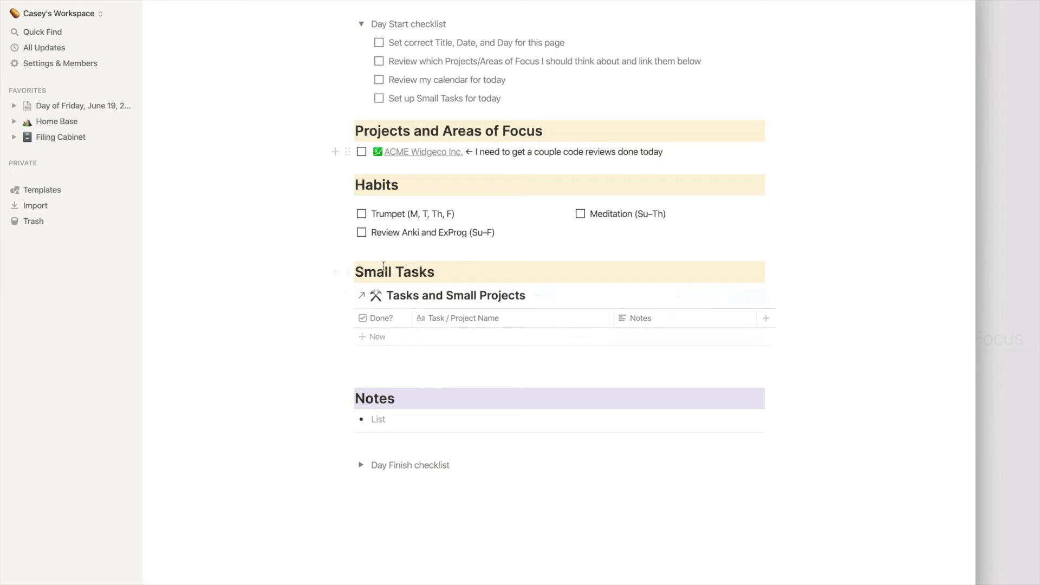
pyautogui.click(453, 297)
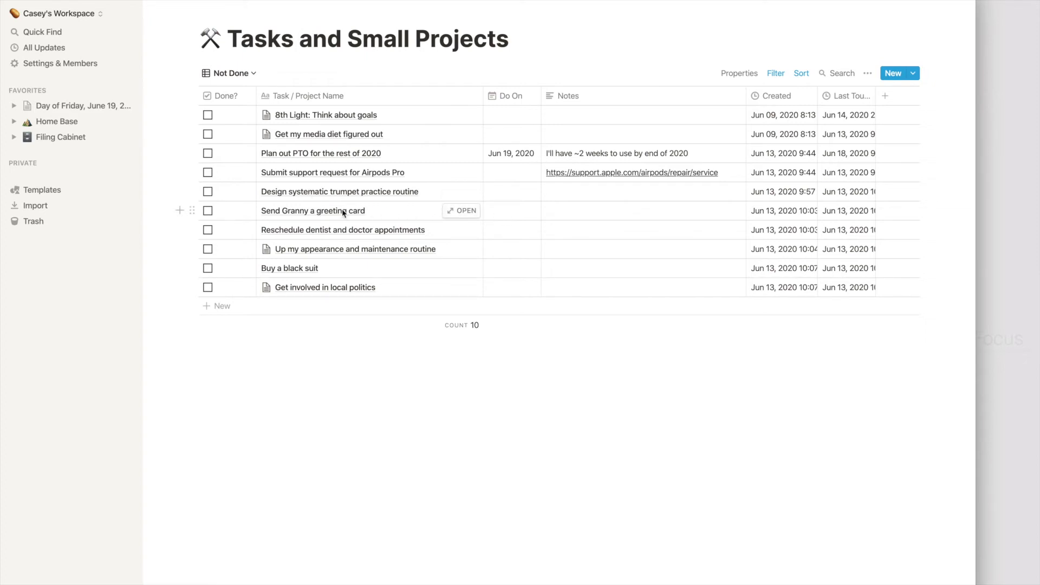
pyautogui.click(511, 210)
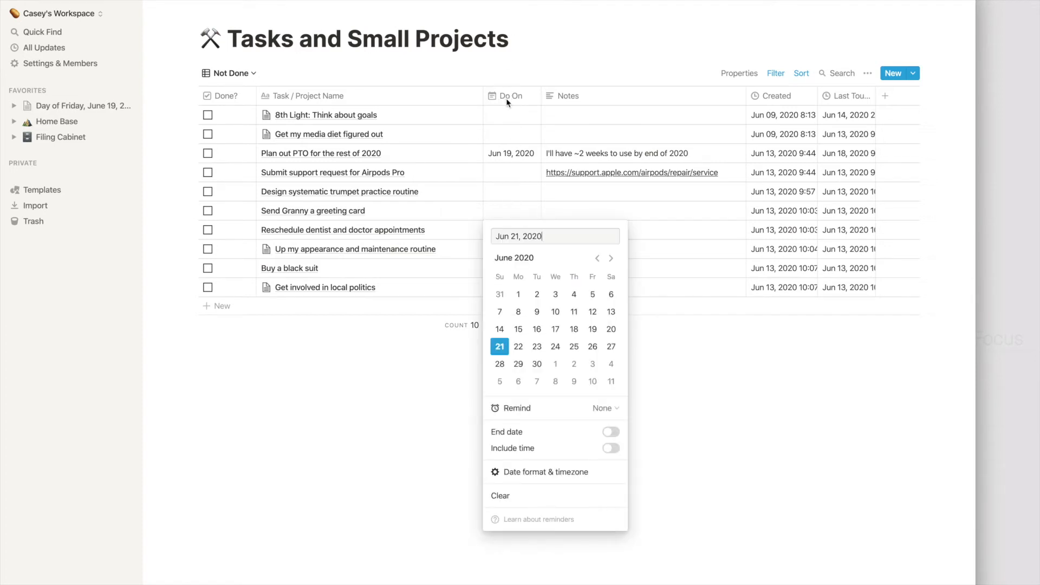
pyautogui.click(499, 348)
pyautogui.click(344, 389)
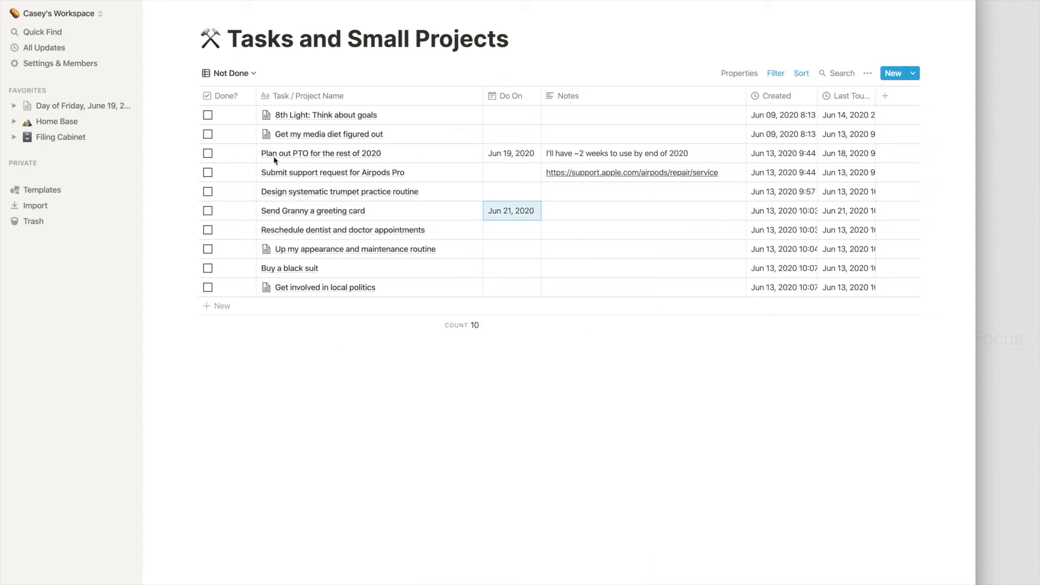
pyautogui.click(163, 0)
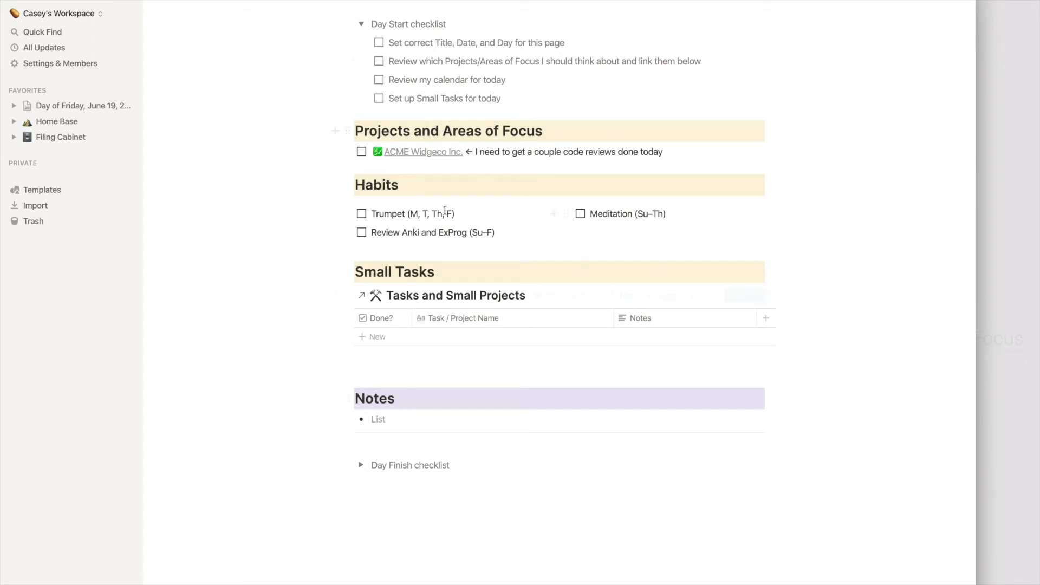
# - Set the Do On filter of the daily page's Tasks and Small Projects table to June 21, 2020
pyautogui.click(631, 301)
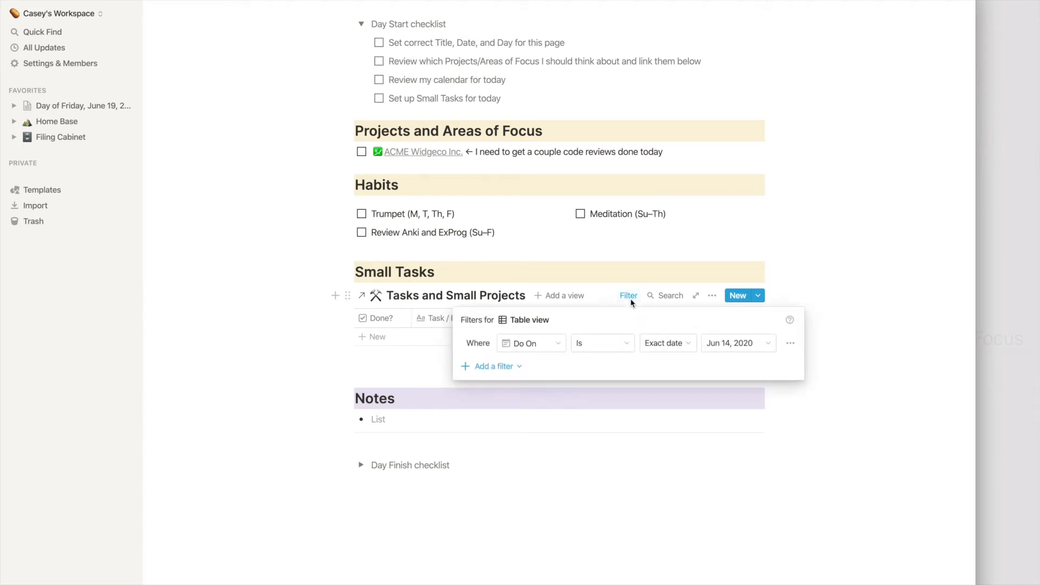
pyautogui.click(729, 346)
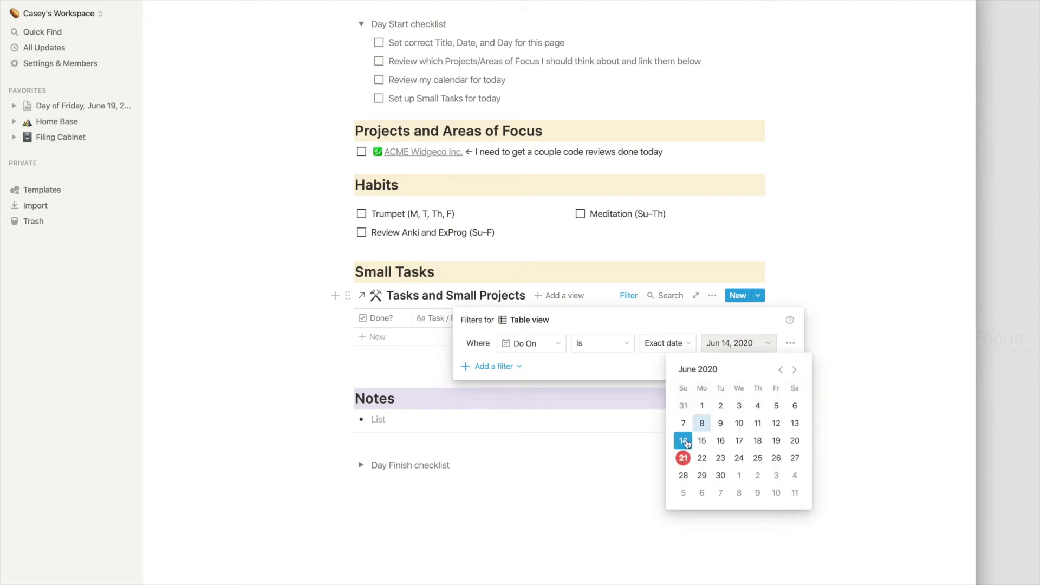
pyautogui.click(682, 458)
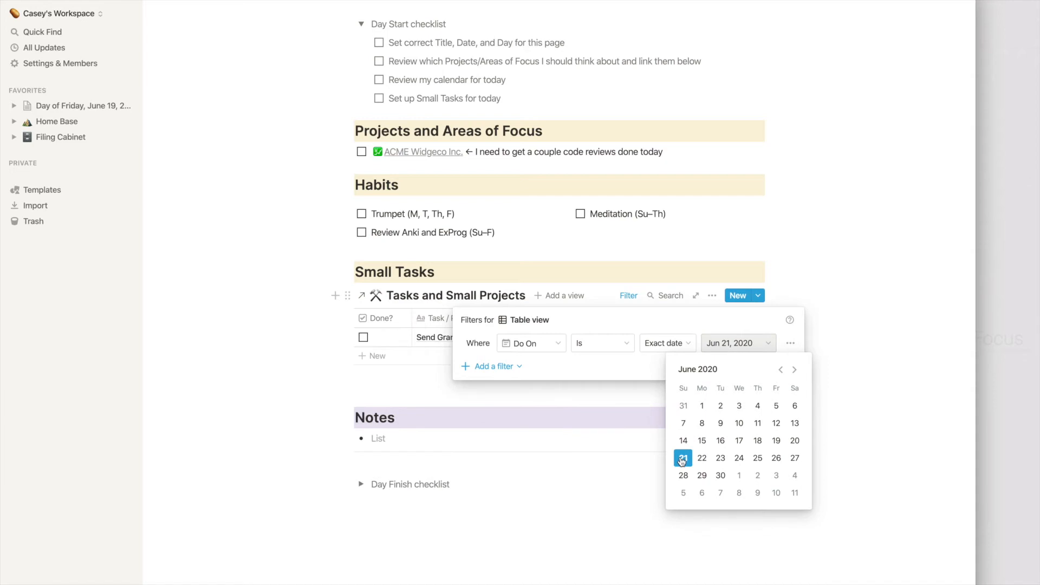
pyautogui.click(265, 410)
pyautogui.click(242, 367)
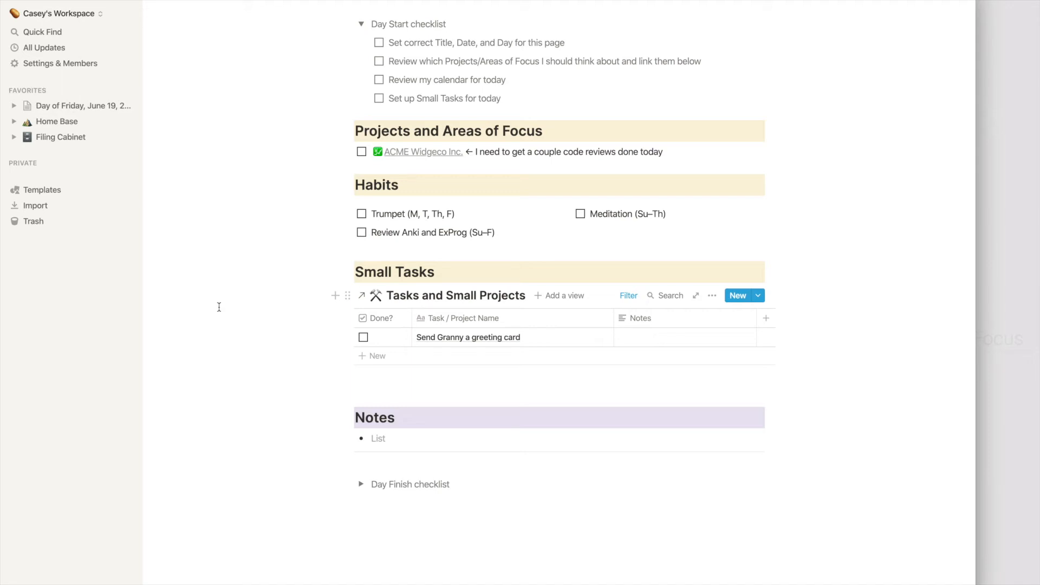
# - Mark "Send Granny a greeting card" as done, check the full database's Not Done filter, and return to the daily page
pyautogui.click(364, 338)
pyautogui.click(456, 297)
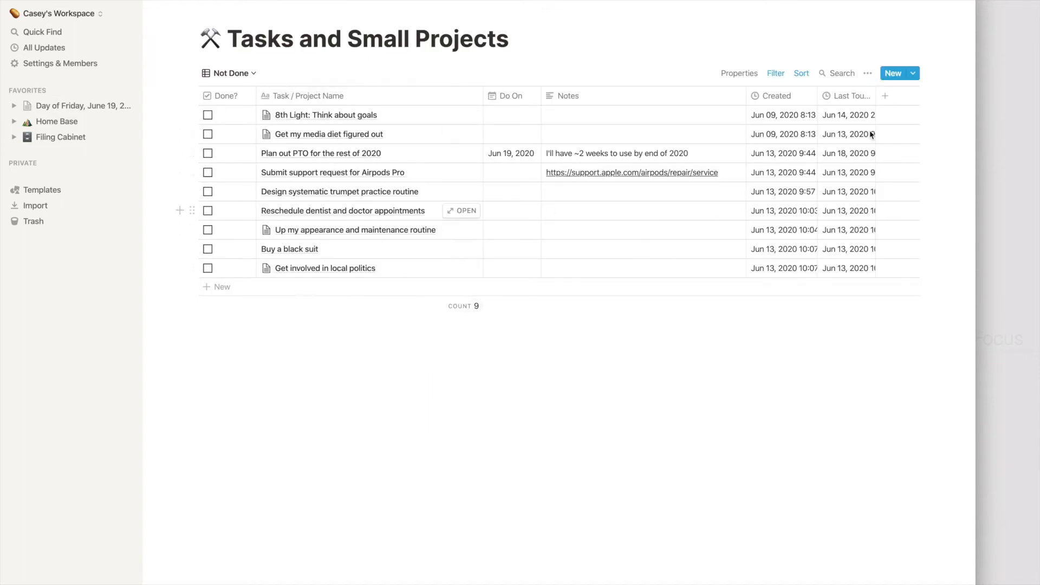
pyautogui.click(775, 73)
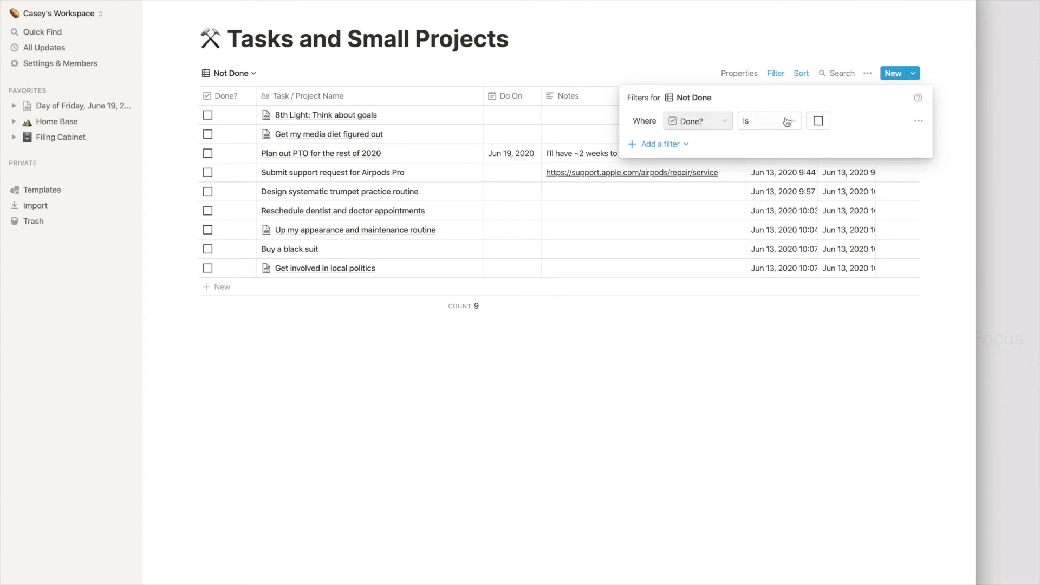
pyautogui.click(297, 470)
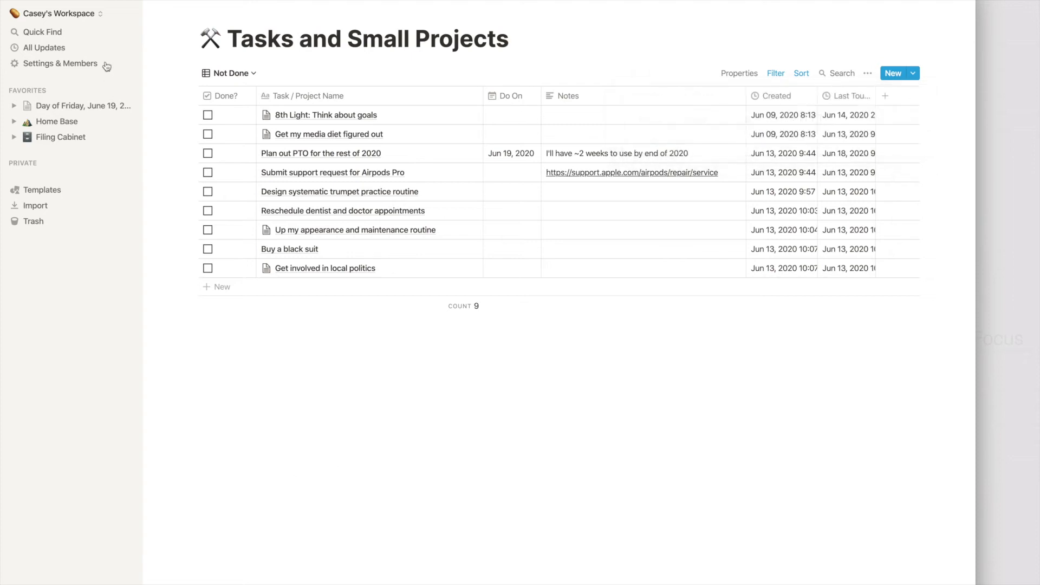
pyautogui.click(156, 2)
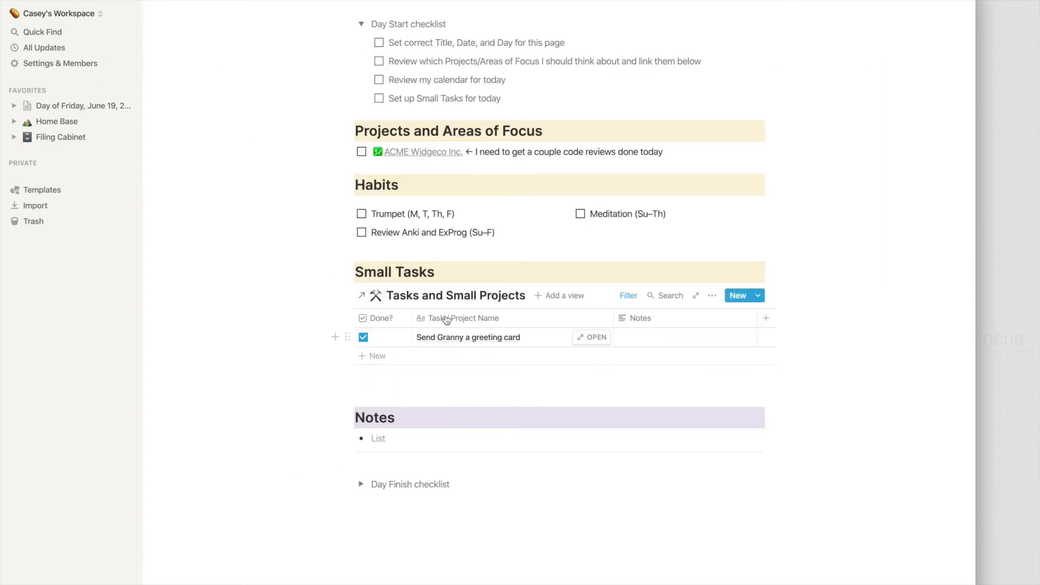
pyautogui.scroll(5, 354, 259)
pyautogui.scroll(1, 354, 259)
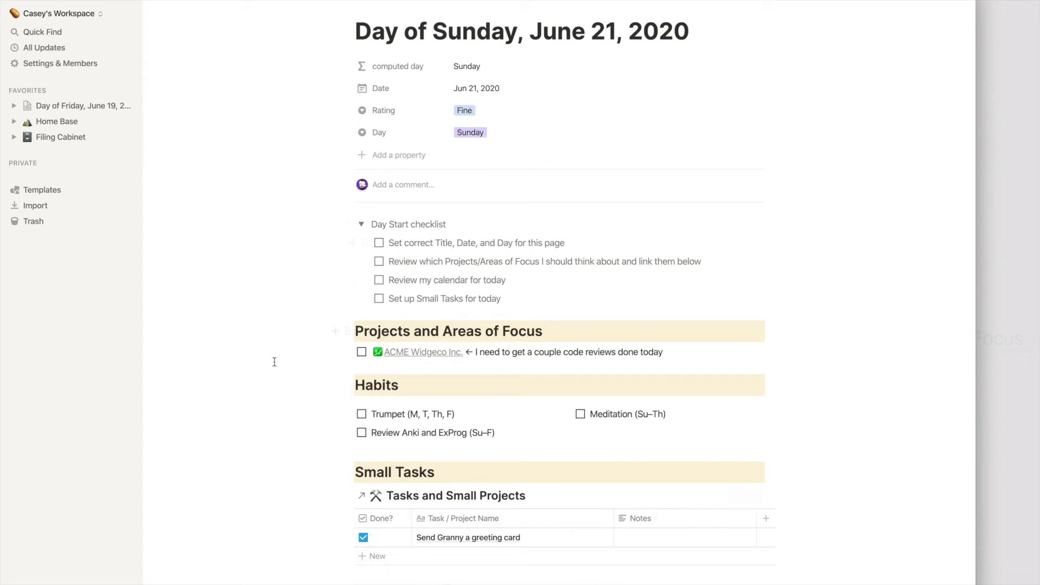
pyautogui.scroll(-3, 275, 362)
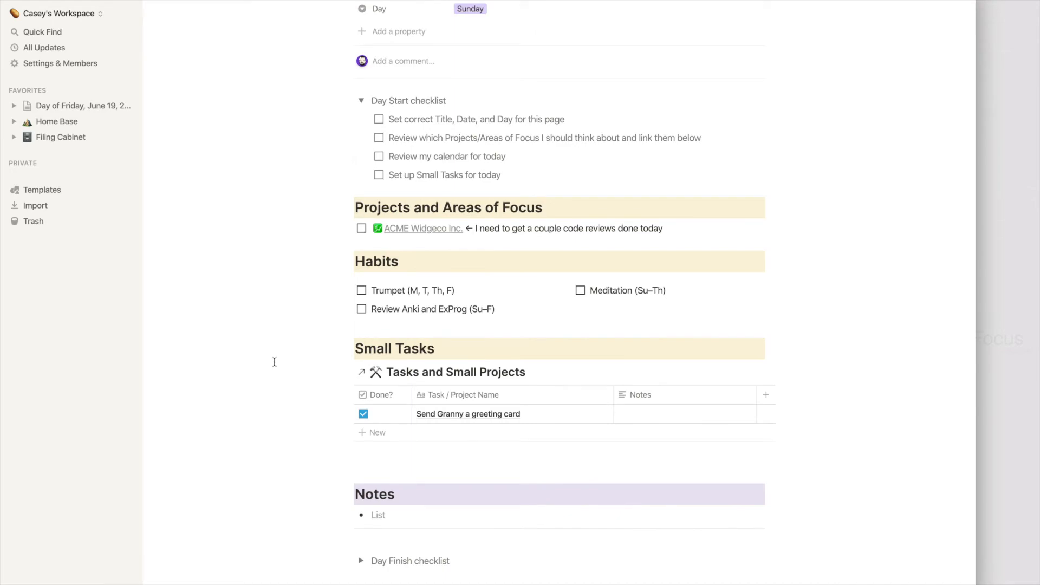
pyautogui.scroll(6, 422, 131)
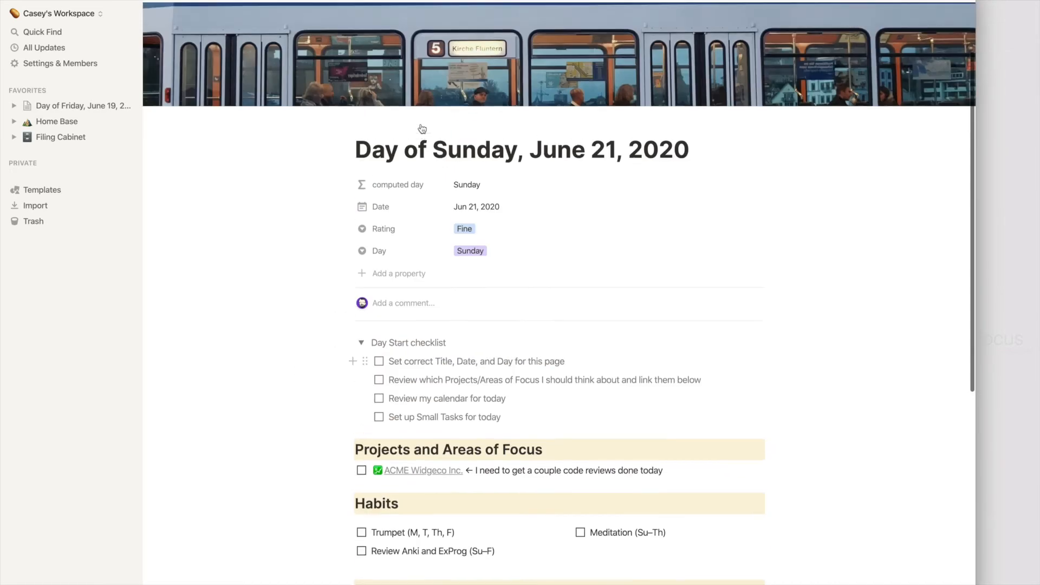
# - Review the daily page from the Day Start checklist through Habits and Small Tasks to Notes and the Day Finish checklist
pyautogui.scroll(-5, 421, 129)
pyautogui.scroll(2, 420, 128)
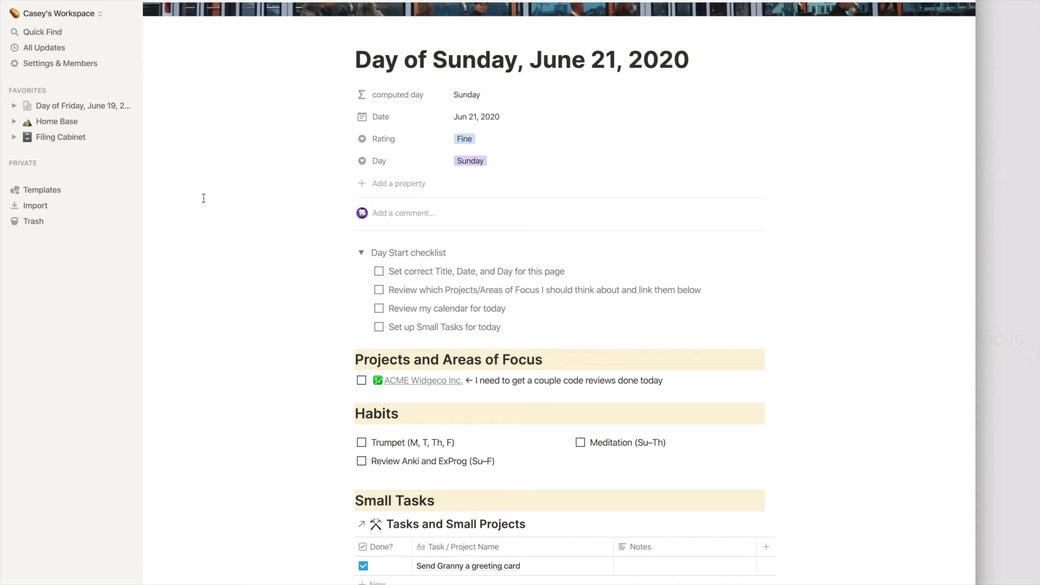
pyautogui.scroll(-5, 204, 199)
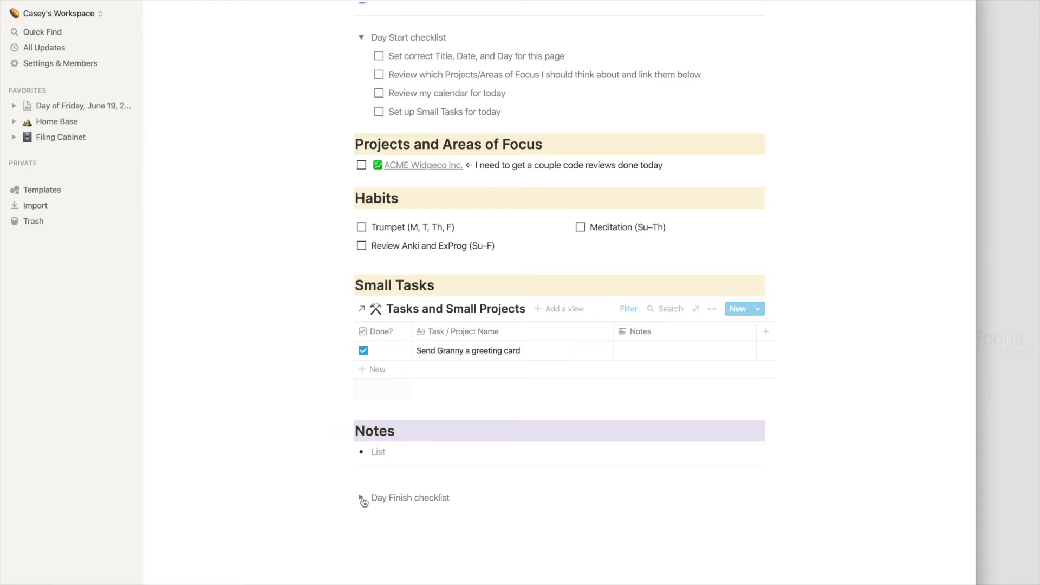
pyautogui.scroll(-1, 247, 189)
pyautogui.scroll(-3, 248, 190)
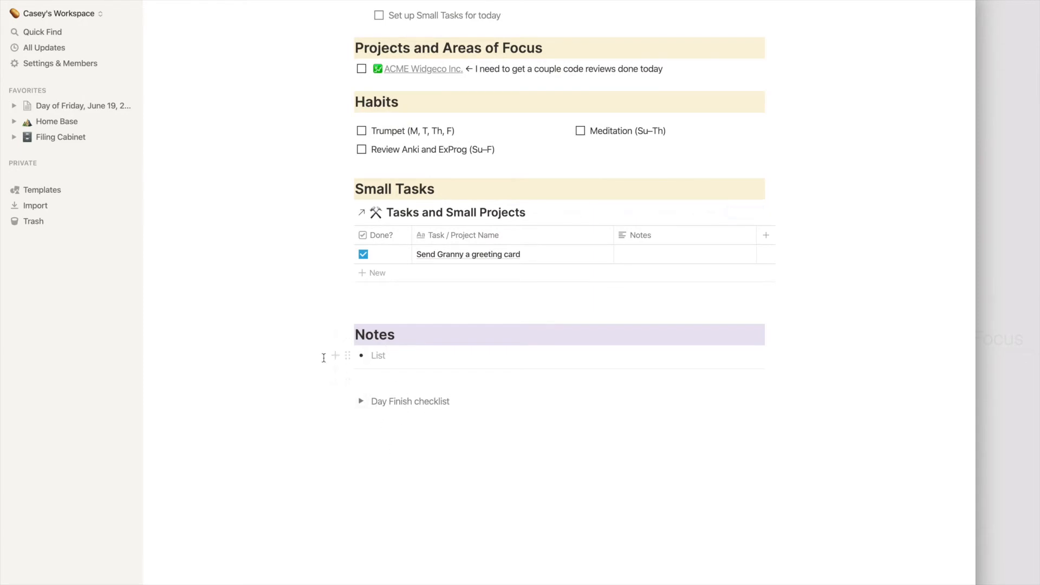
pyautogui.scroll(15, 324, 358)
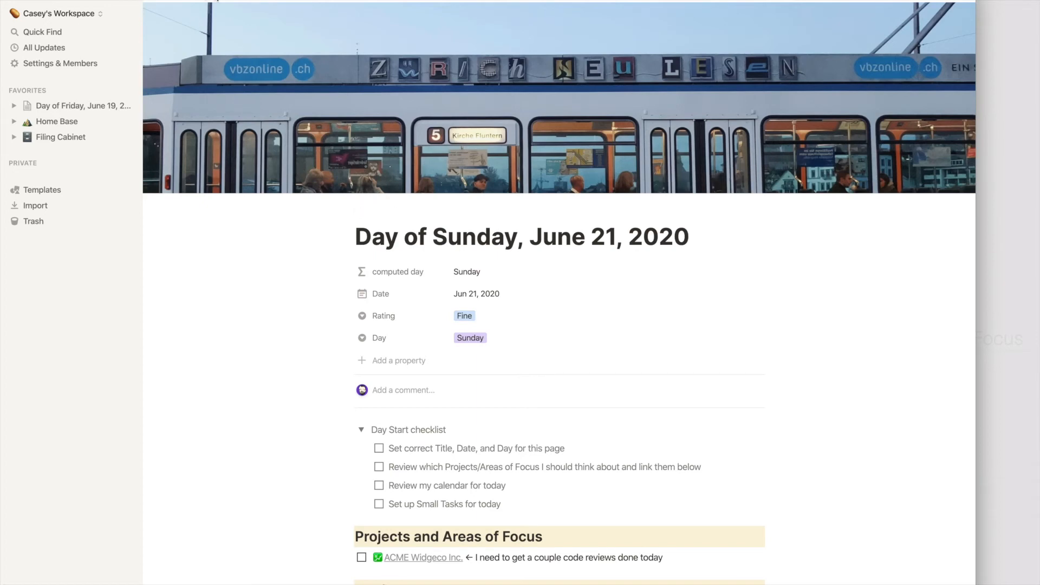
# - Go to Home Base and open the "Day of Sunday, June 21, 2020" card from the Dailies board as a full page
pyautogui.click(217, 0)
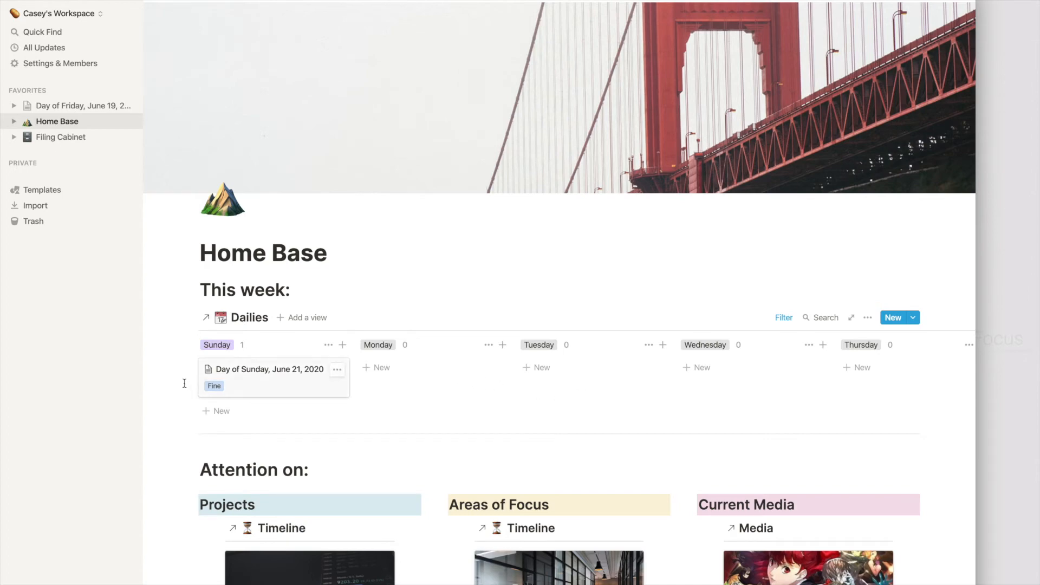
pyautogui.click(264, 371)
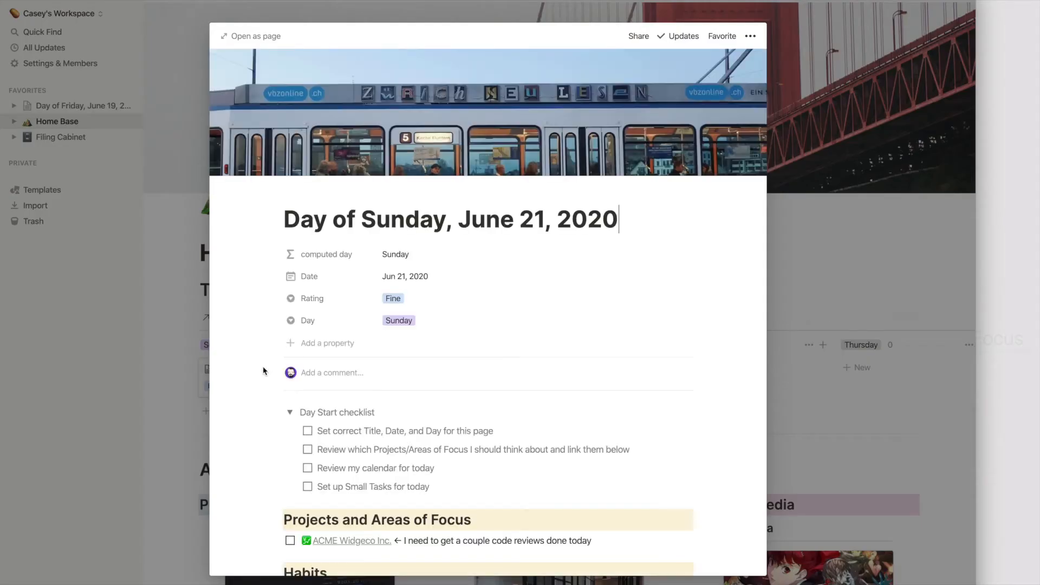
pyautogui.click(141, 174)
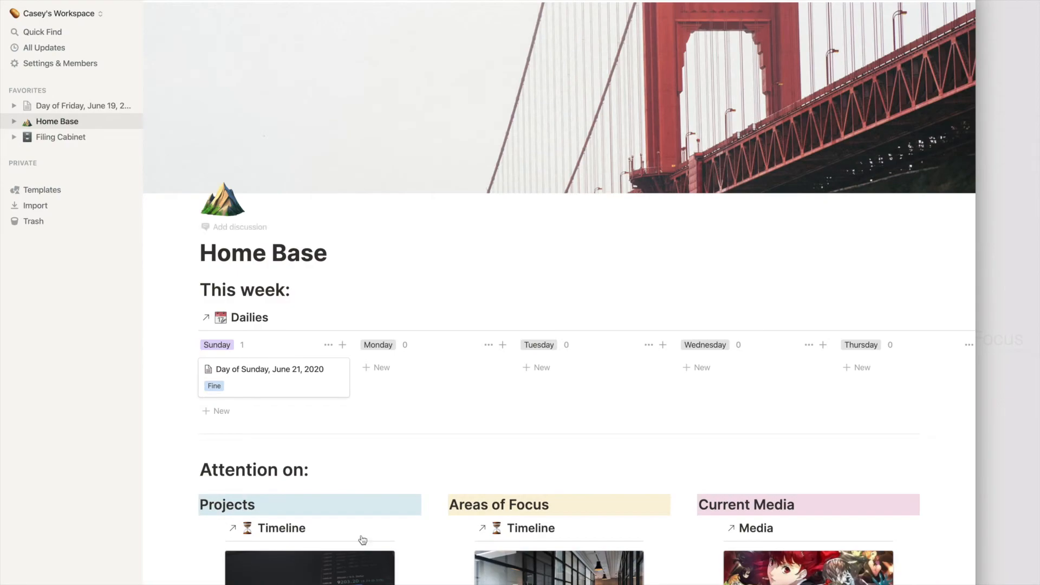
pyautogui.click(263, 383)
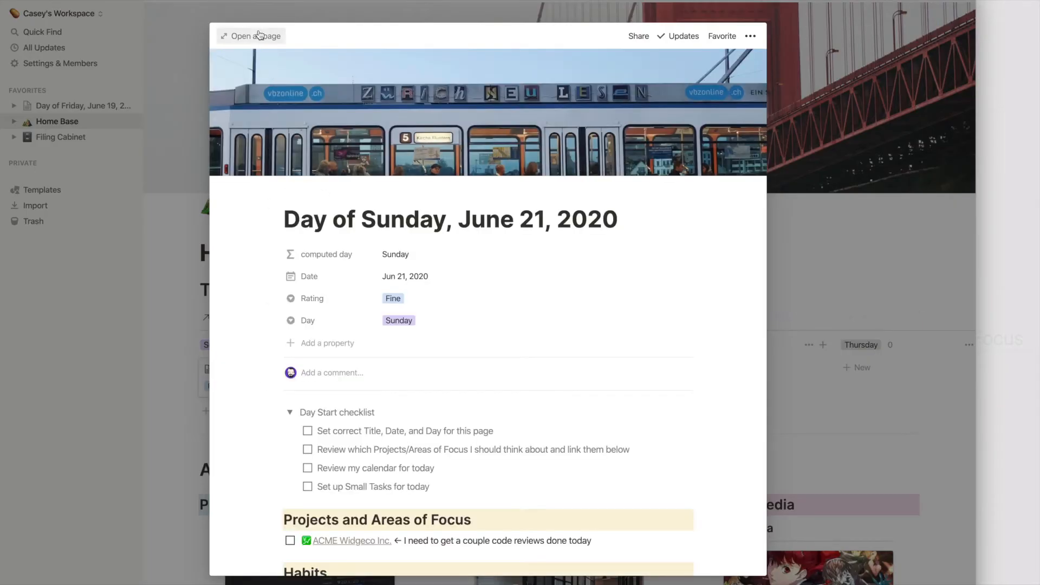
pyautogui.click(256, 36)
# - Add the "Day of Sunday, June 21, 2020" page to the favorites
pyautogui.scroll(-5, 290, 225)
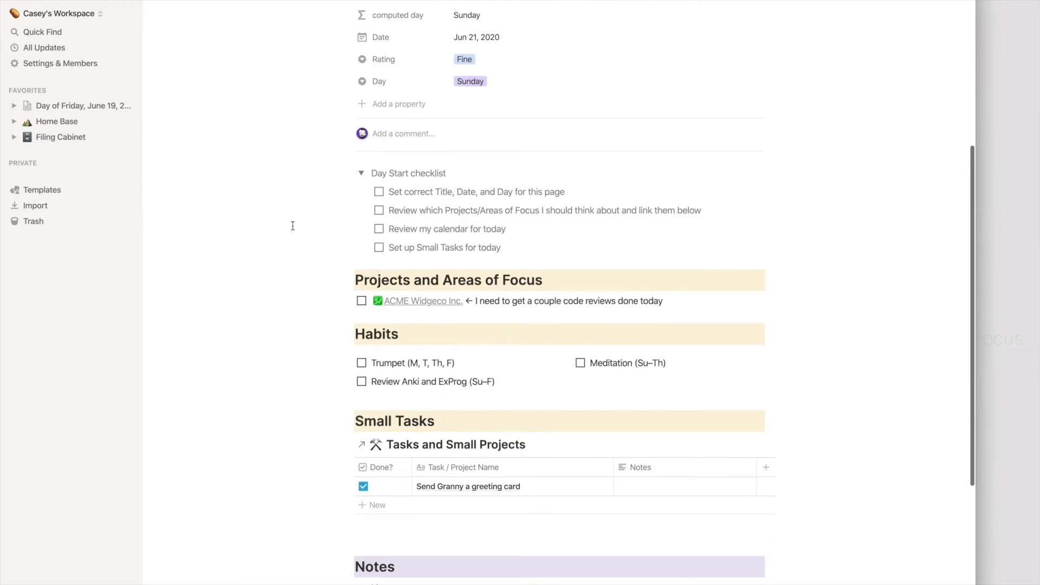
pyautogui.scroll(-2, 285, 383)
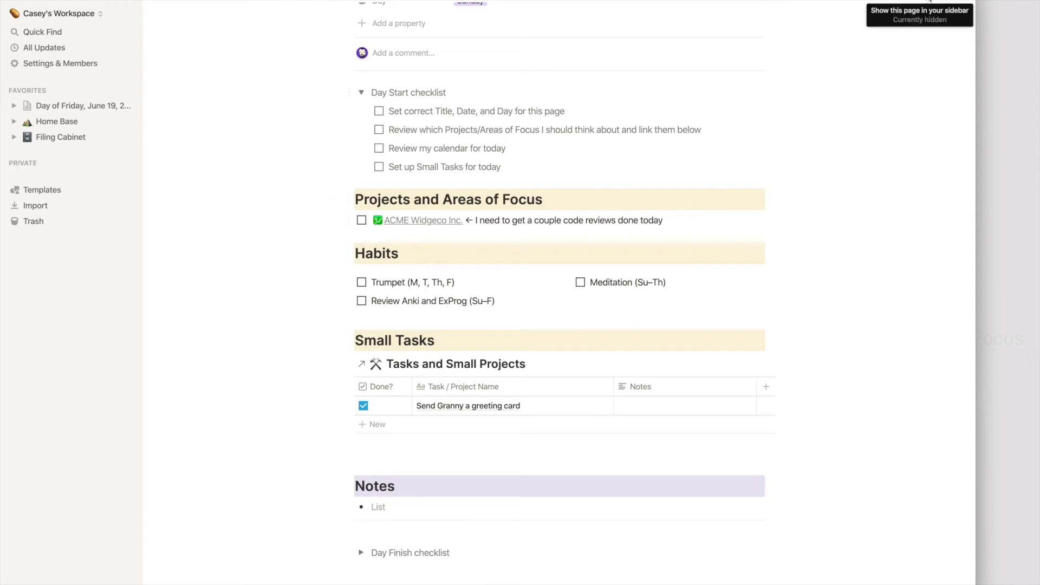
pyautogui.click(930, 1)
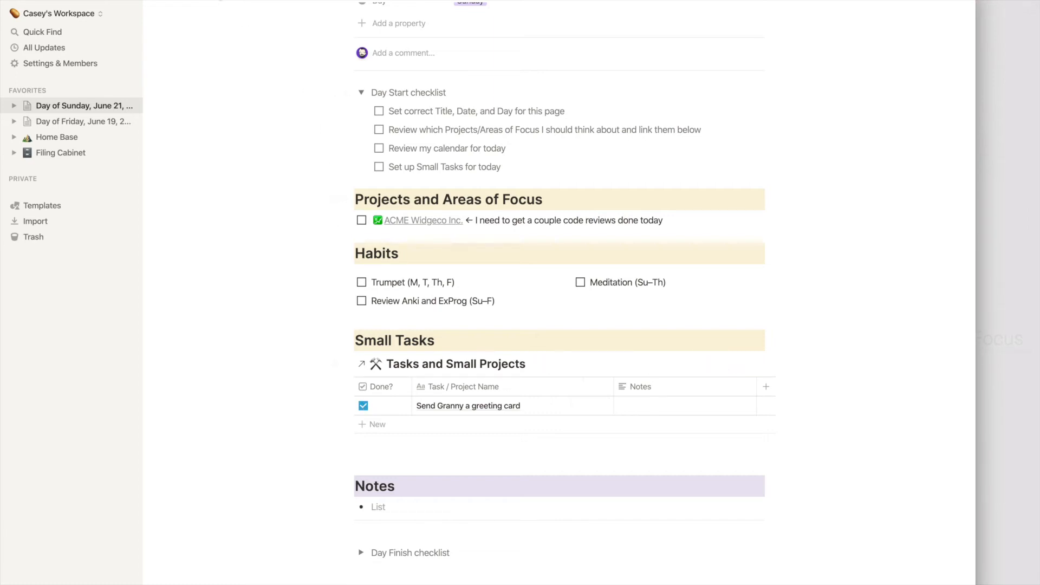
# - Return to Home Base, switch to MindNode and refocus the mind map from Dailies to the Attention On branch
pyautogui.click(219, 1)
pyautogui.press('super+Tab')
pyautogui.press('super+Tab')
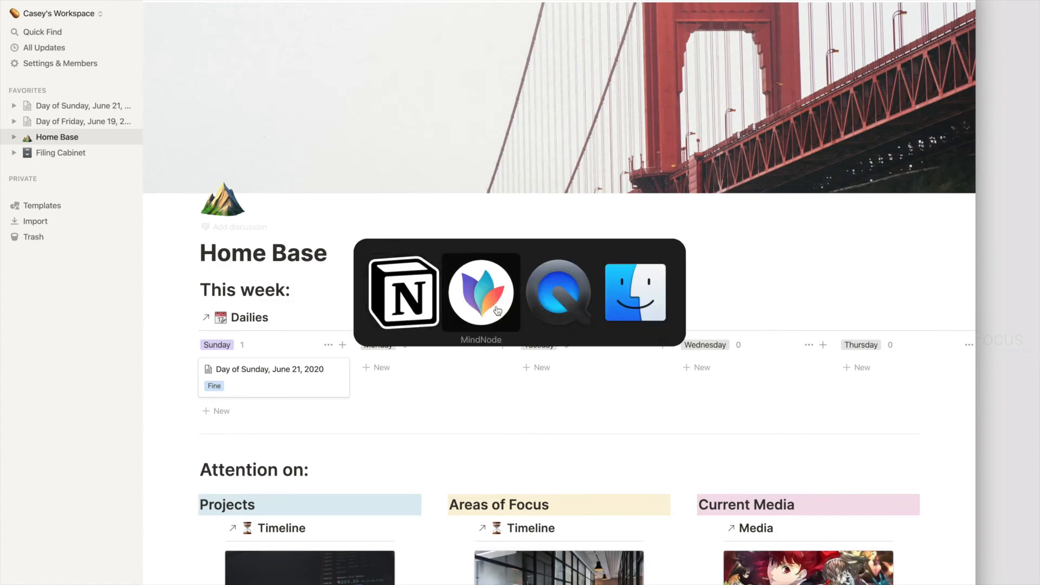
pyautogui.click(512, 300)
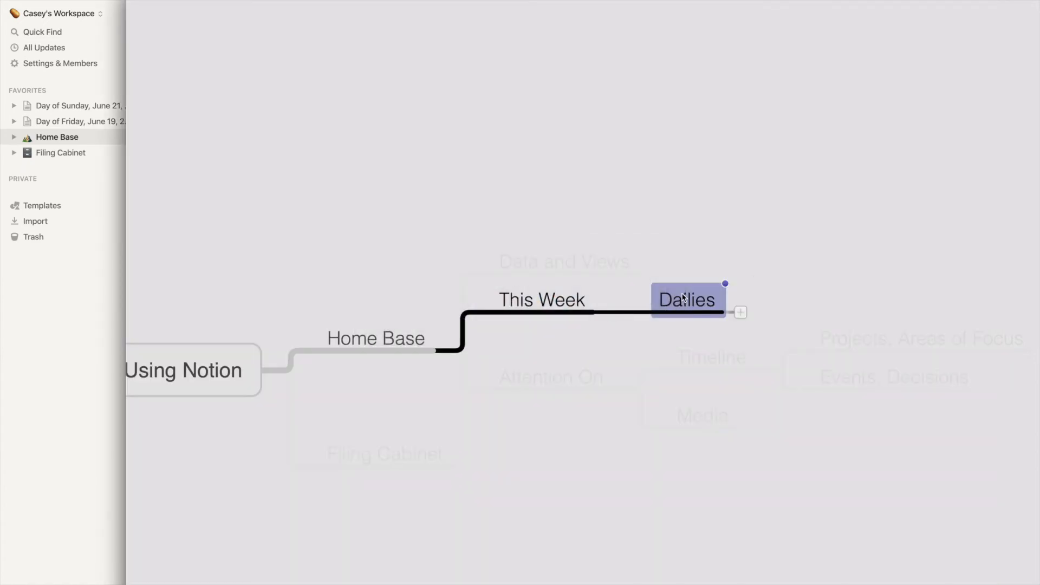
pyautogui.click(551, 300)
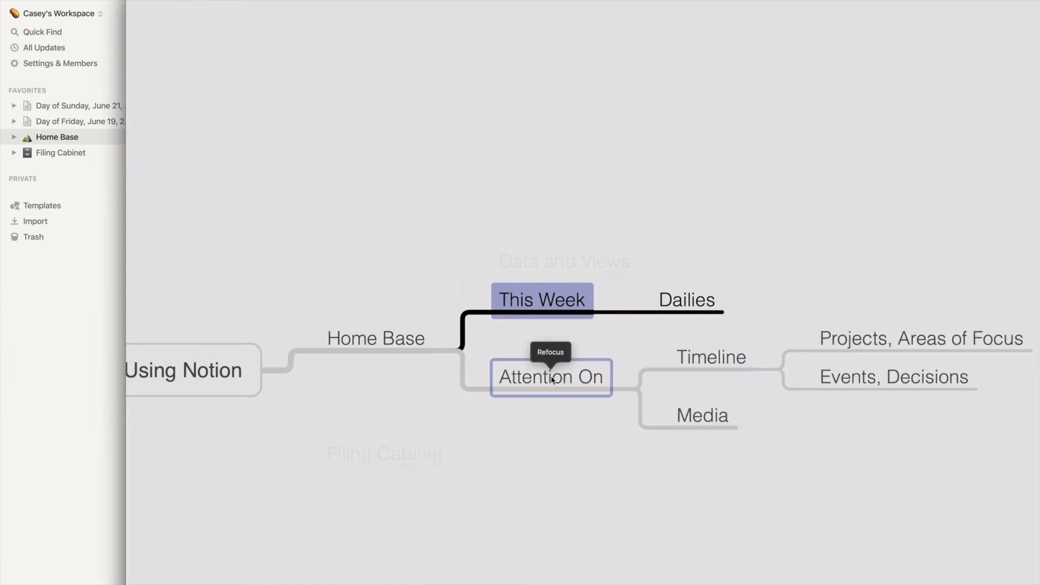
pyautogui.click(552, 379)
pyautogui.click(561, 466)
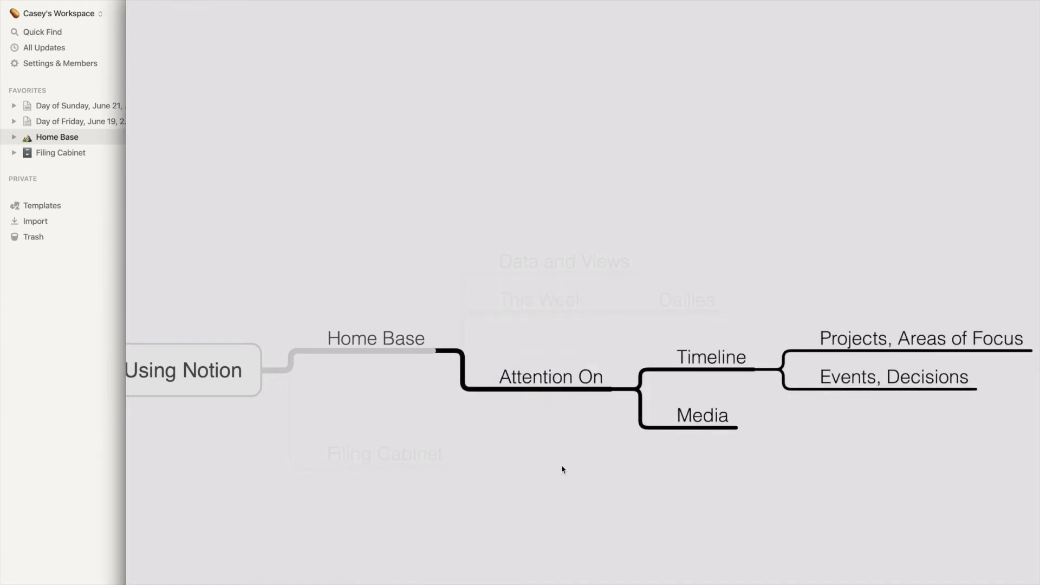
pyautogui.hscroll(3, 561, 466)
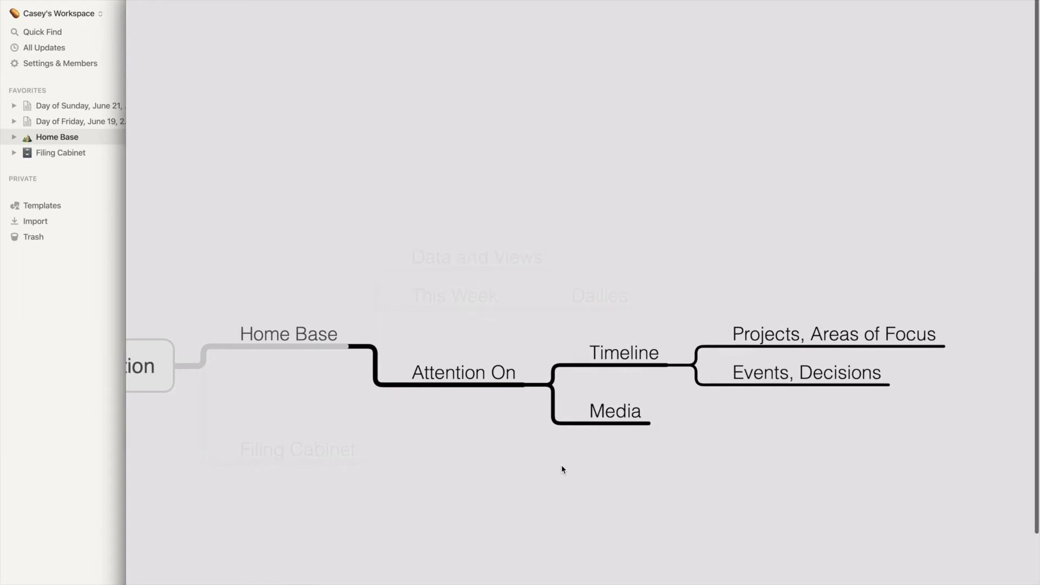
# - Switch to Notion and examine the Projects, Areas of Focus and Current Media galleries under "Attention on:" in Home Base
pyautogui.press('super+Tab')
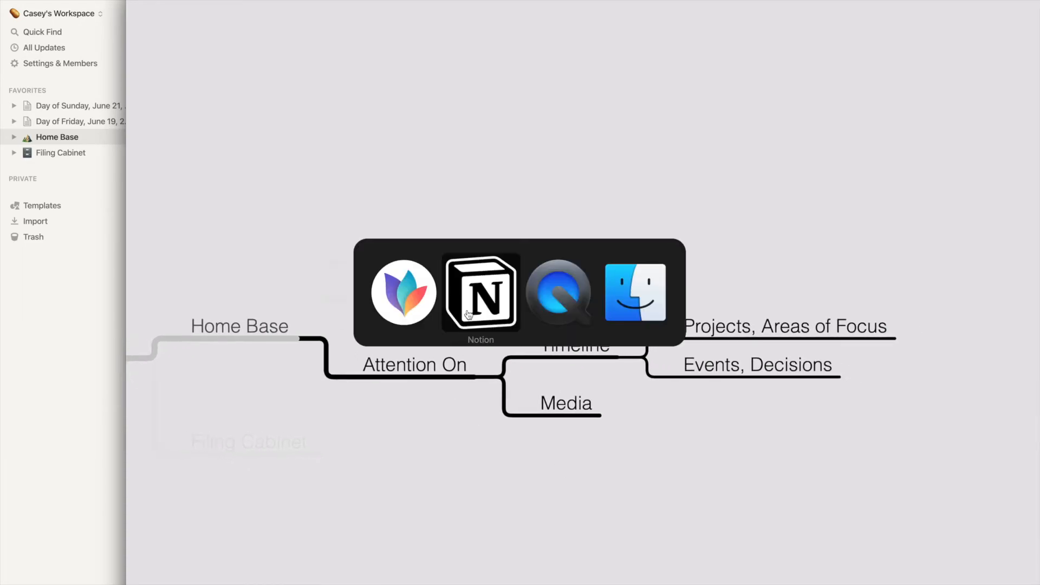
pyautogui.click(469, 274)
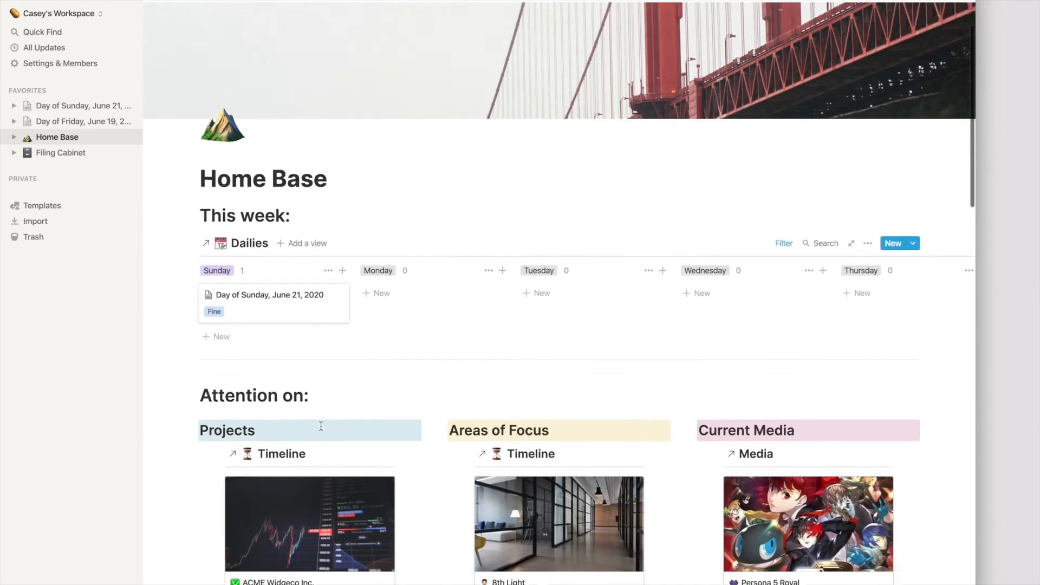
pyautogui.scroll(-5, 321, 426)
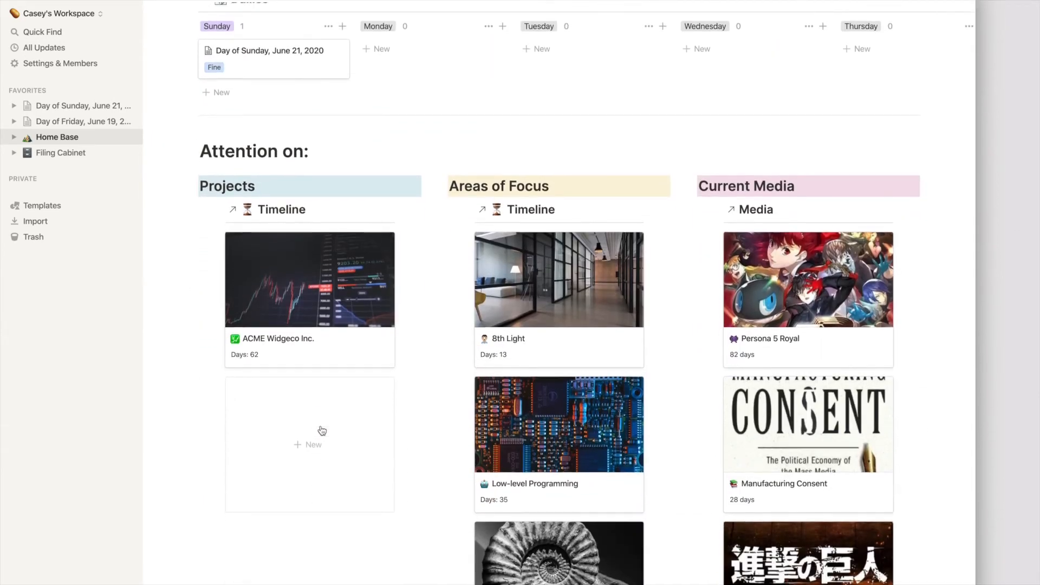
pyautogui.scroll(-1, 322, 431)
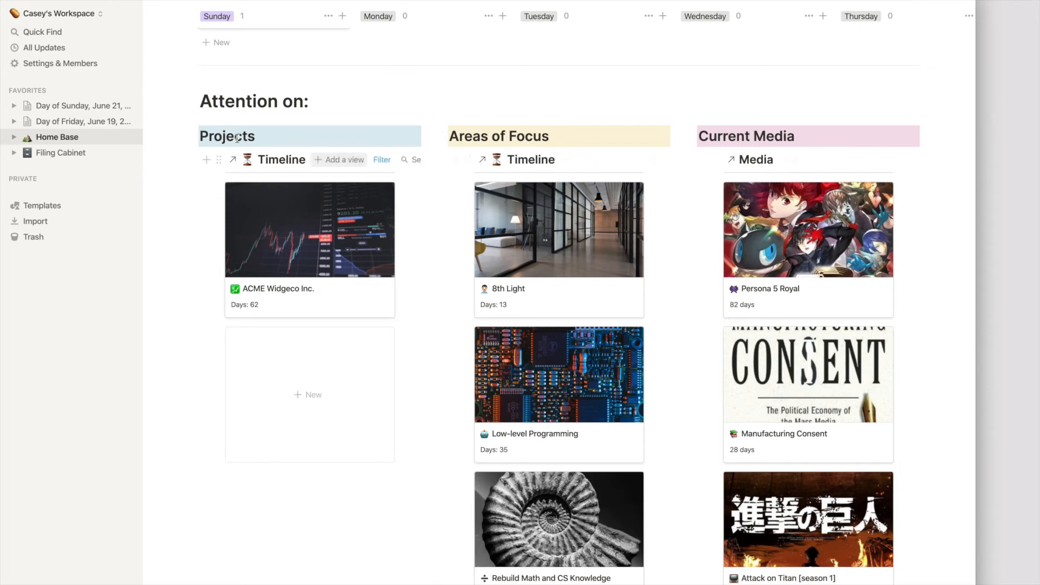
pyautogui.doubleClick(219, 137)
pyautogui.click(215, 136)
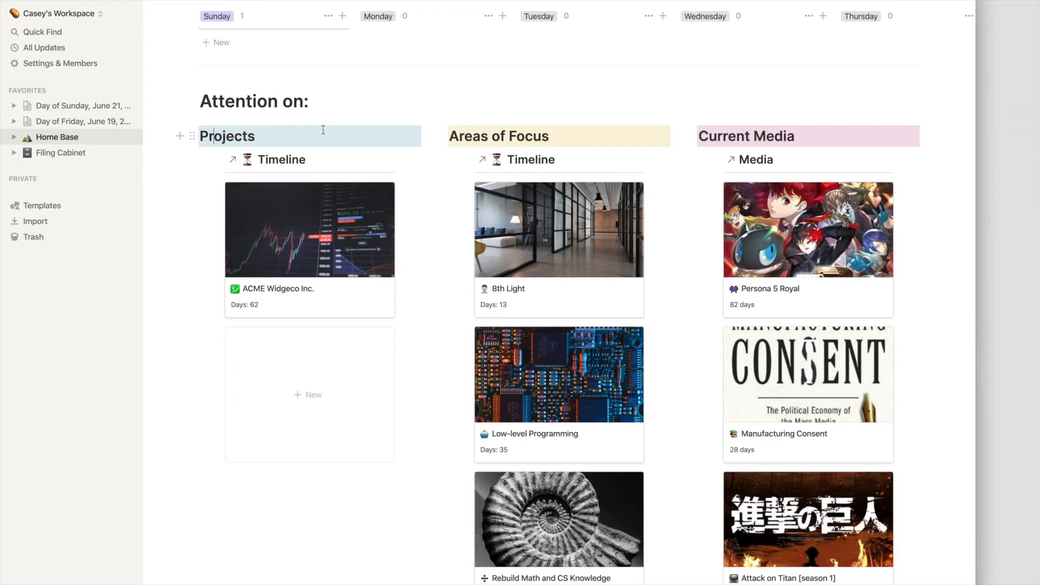
pyautogui.moveTo(450, 137); pyautogui.dragTo(542, 140)
pyautogui.click(542, 139)
pyautogui.scroll(-5, 704, 211)
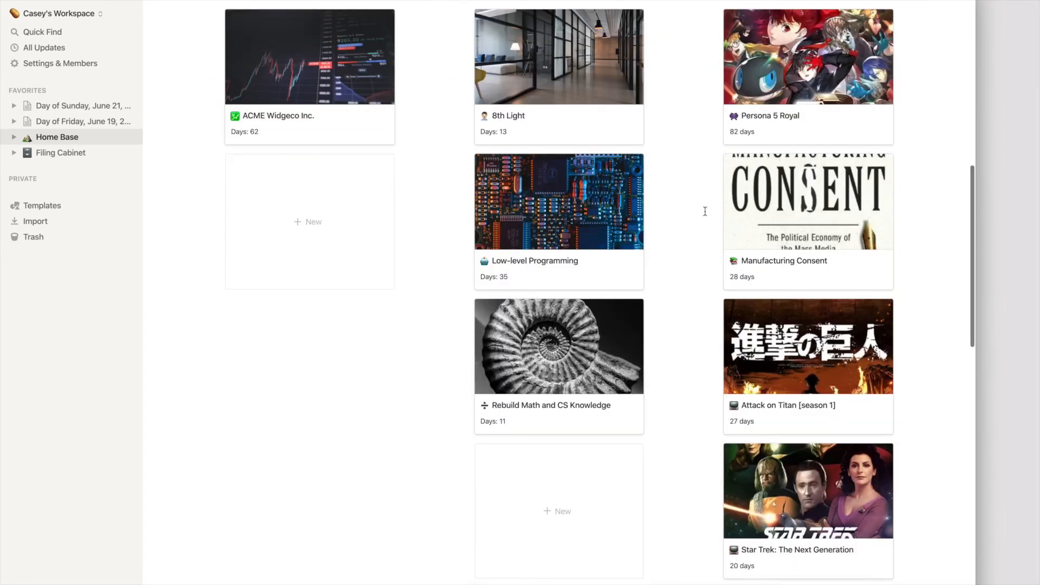
pyautogui.scroll(3, 704, 211)
pyautogui.scroll(2, 704, 212)
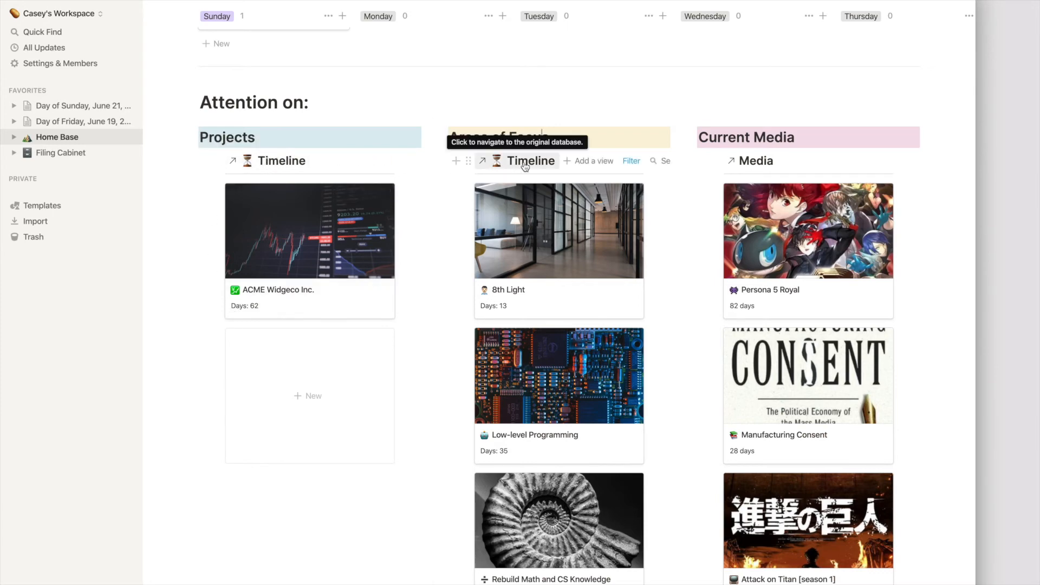
# - Open the original Timeline database from the Projects gallery and look through its calendar of events from April to June 2020
pyautogui.click(281, 163)
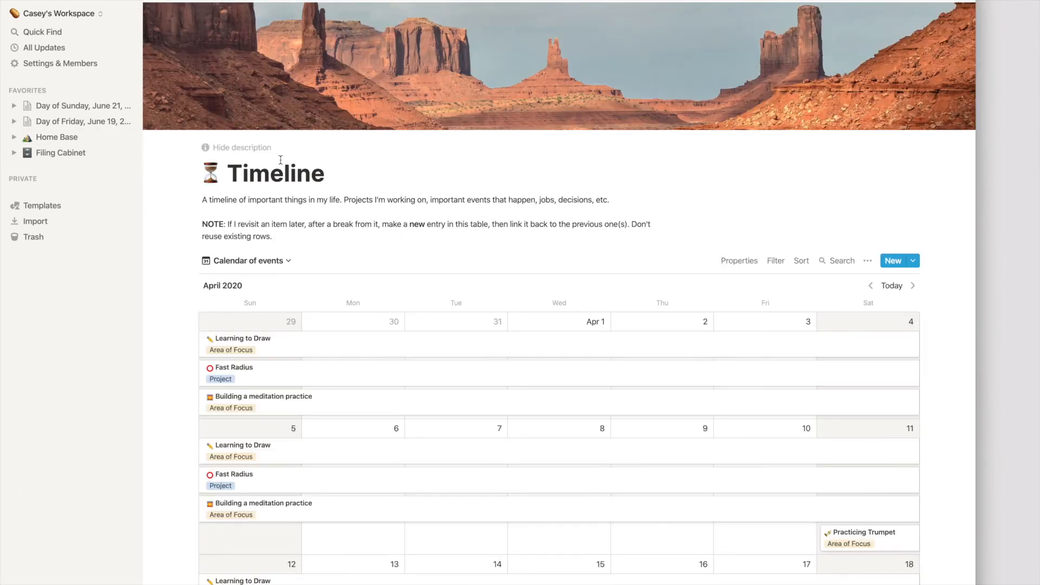
pyautogui.scroll(-3, 509, 413)
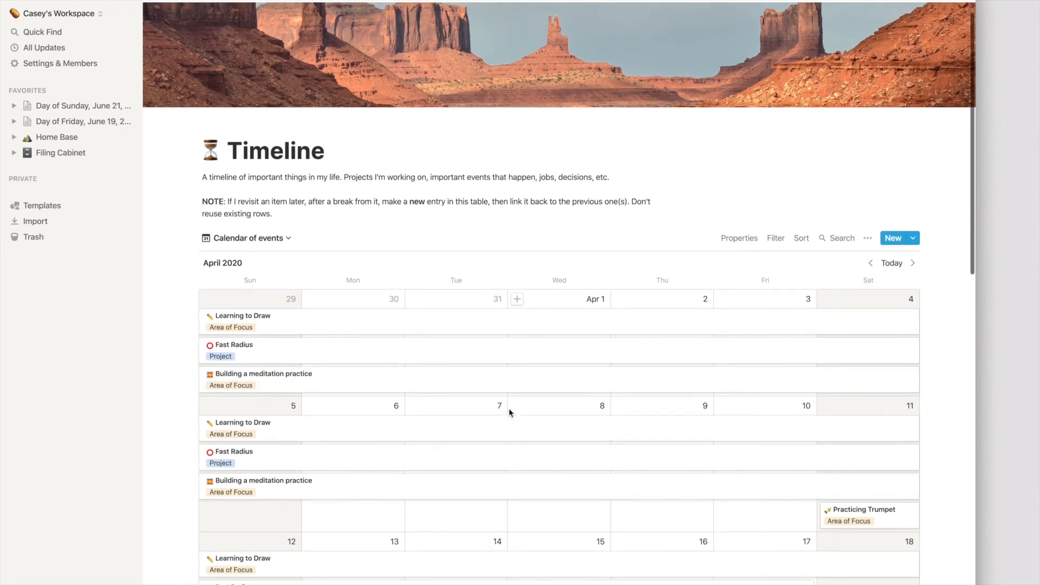
pyautogui.scroll(-8, 509, 413)
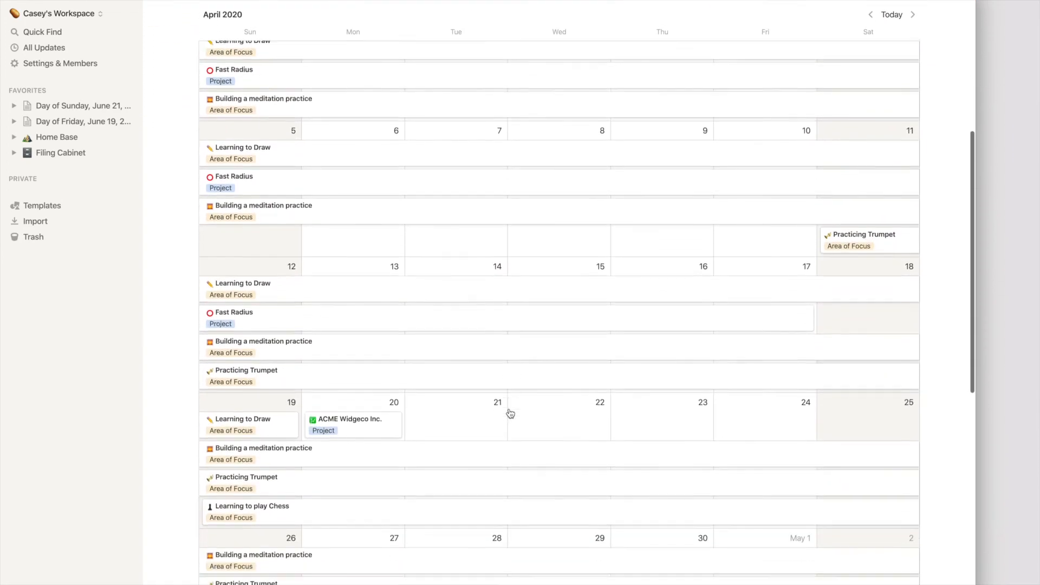
pyautogui.scroll(-10, 510, 413)
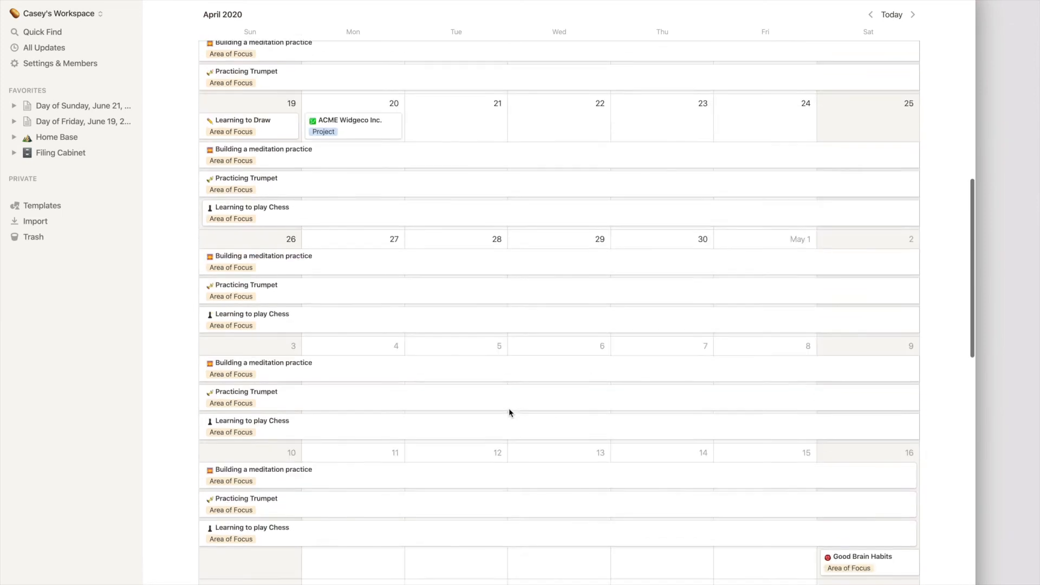
pyautogui.scroll(-2, 509, 413)
pyautogui.scroll(-5, 509, 412)
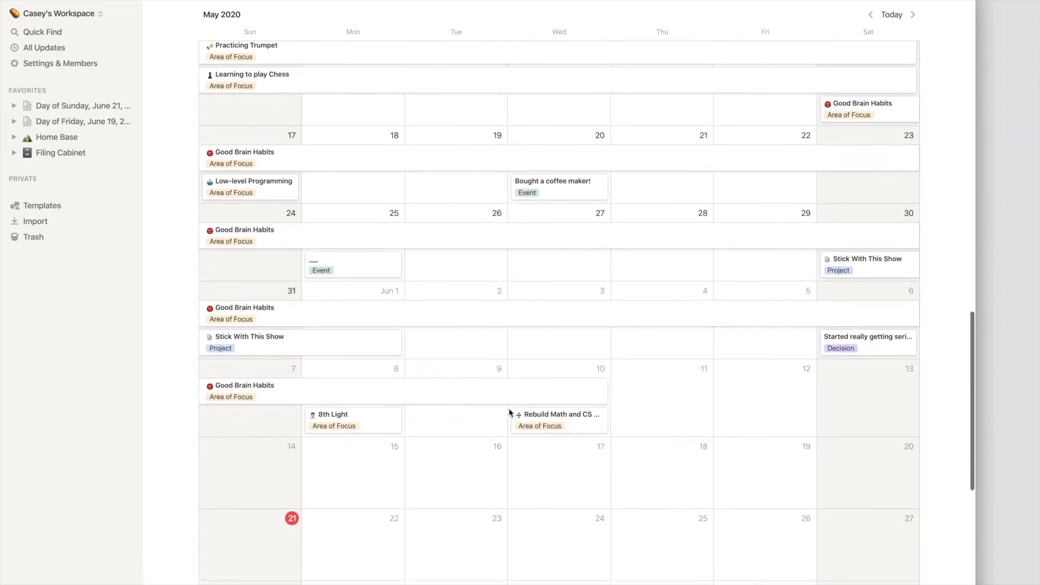
pyautogui.scroll(5, 510, 410)
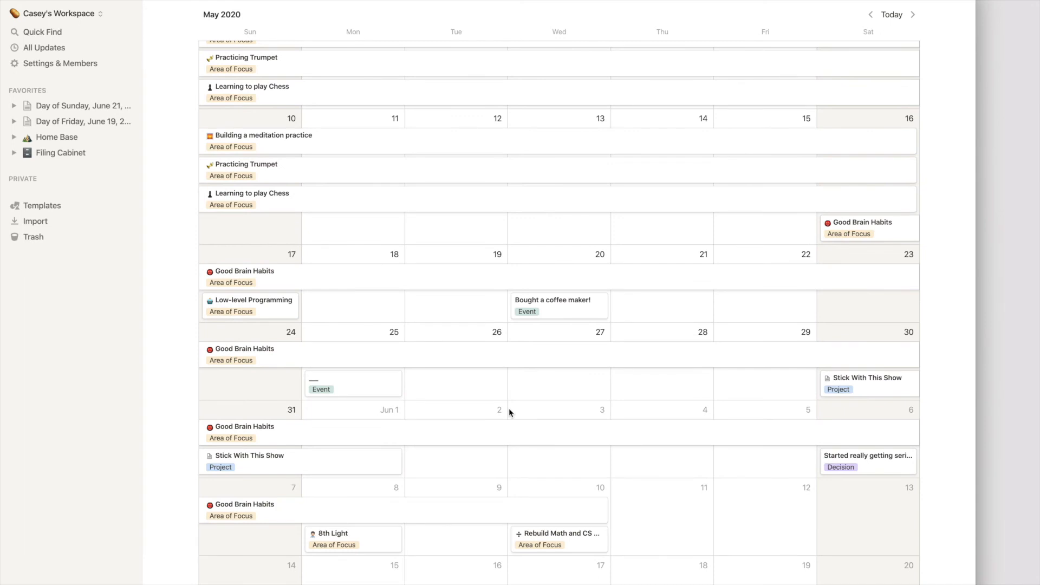
pyautogui.scroll(1, 509, 410)
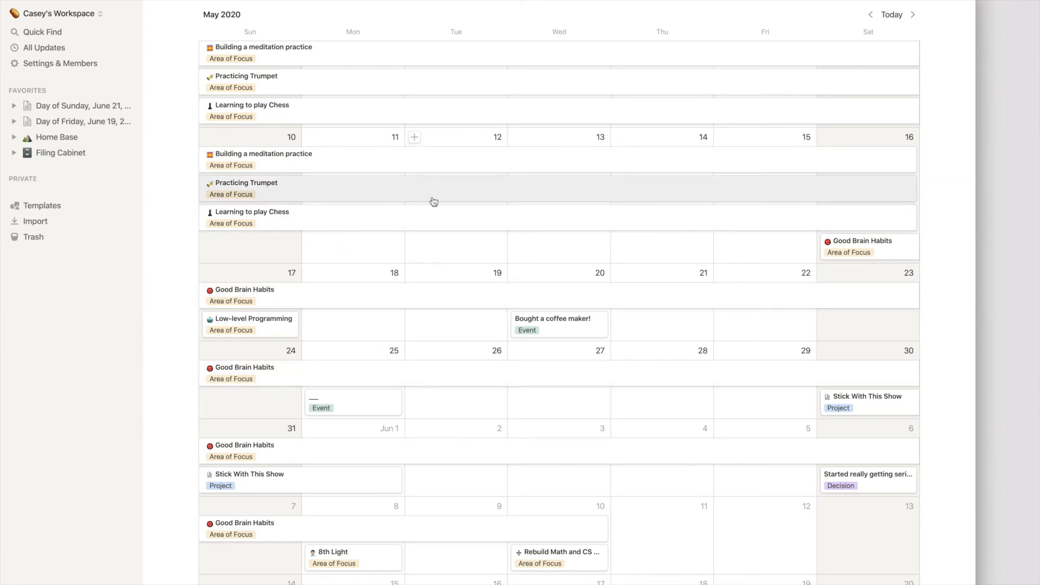
# - Open the Practicing Trumpet entry in the Timeline calendar and inspect the start and end dates of its Date(s) property
pyautogui.click(298, 193)
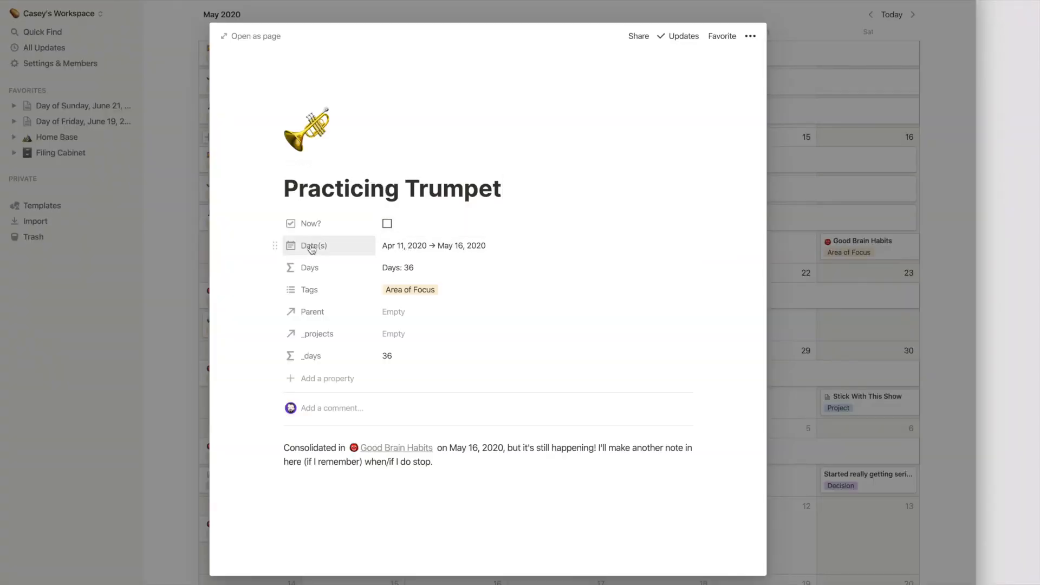
pyautogui.click(469, 247)
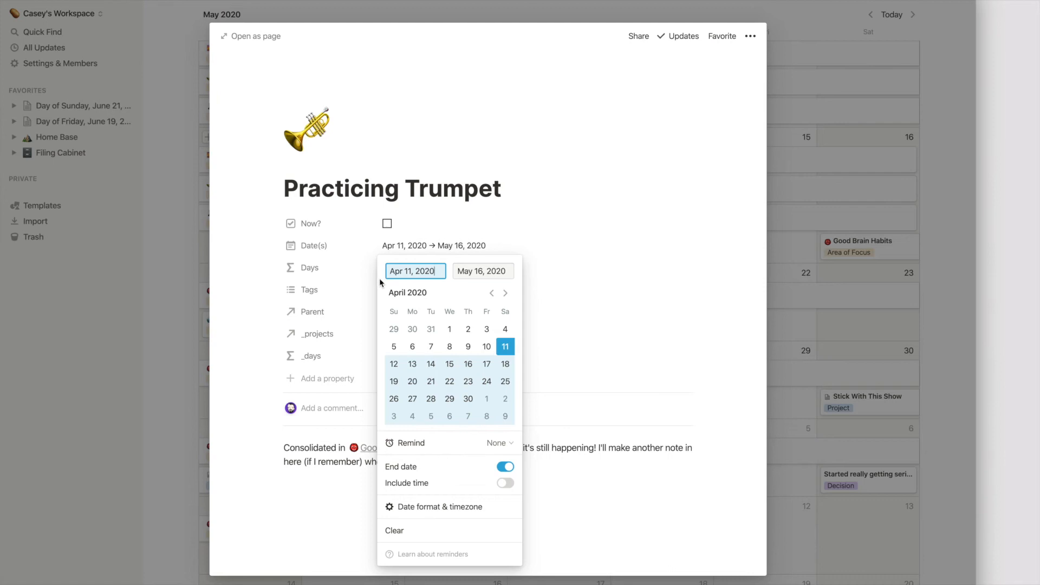
pyautogui.click(284, 516)
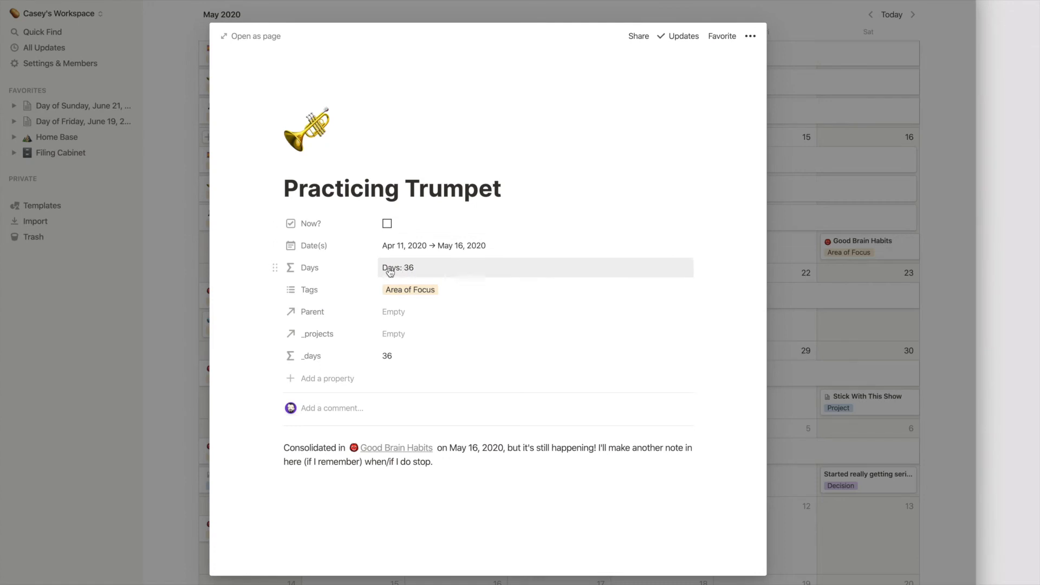
# - Open the formula of the Days property in the Practicing Trumpet entry and examine its concat expression
pyautogui.click(450, 273)
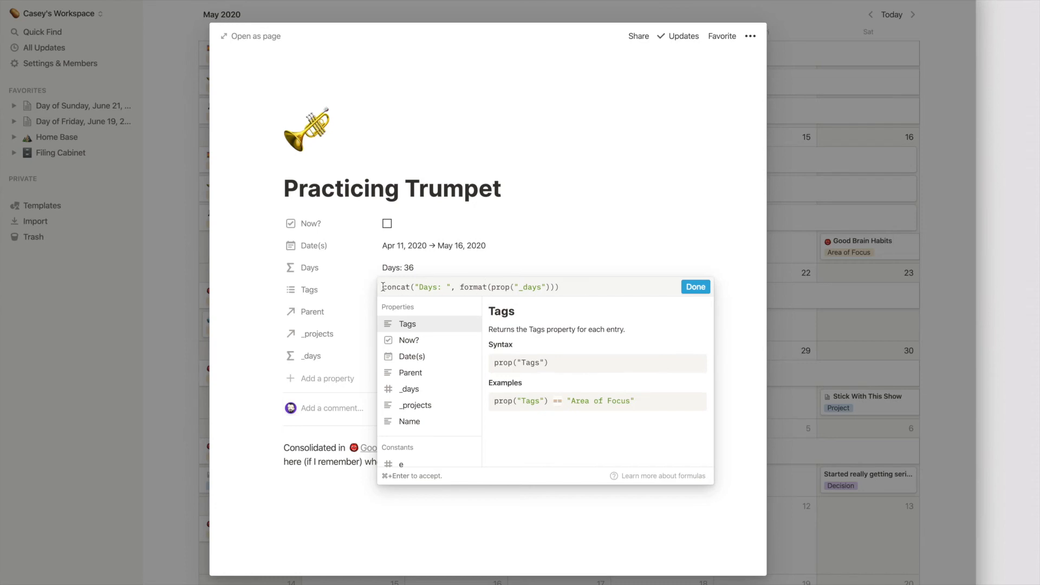
pyautogui.moveTo(383, 287); pyautogui.dragTo(551, 287)
pyautogui.click(582, 287)
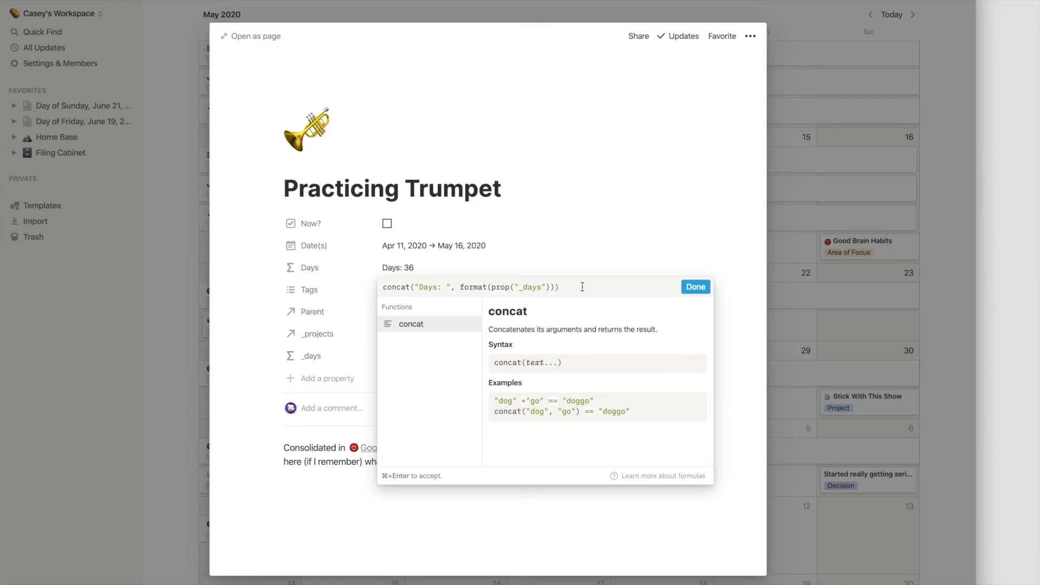
# - Close the Days formula and the Practicing Trumpet entry, and return to Home Base to view the day counts on the Attention on cards
pyautogui.click(407, 252)
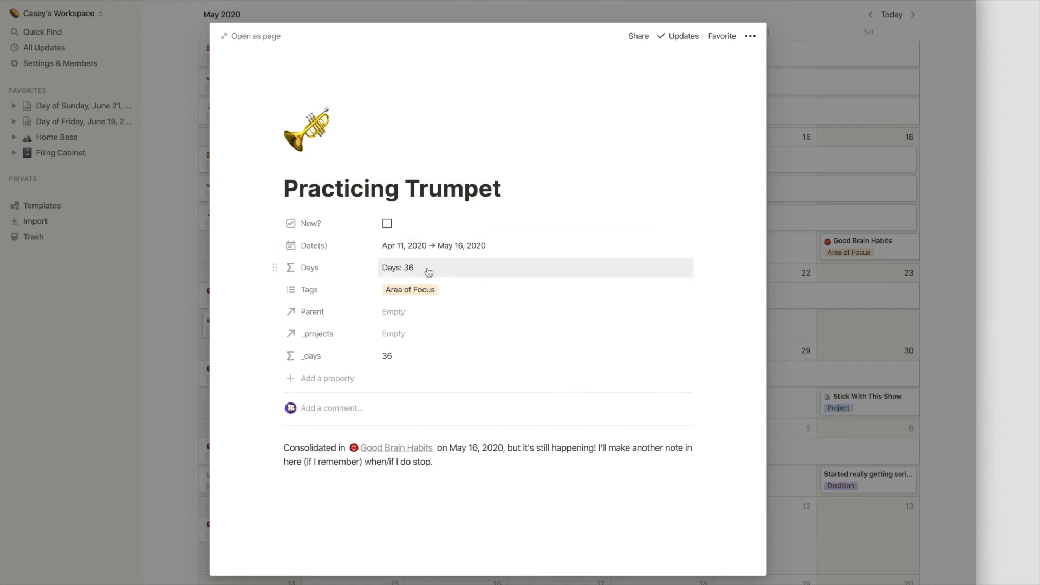
pyautogui.click(162, 82)
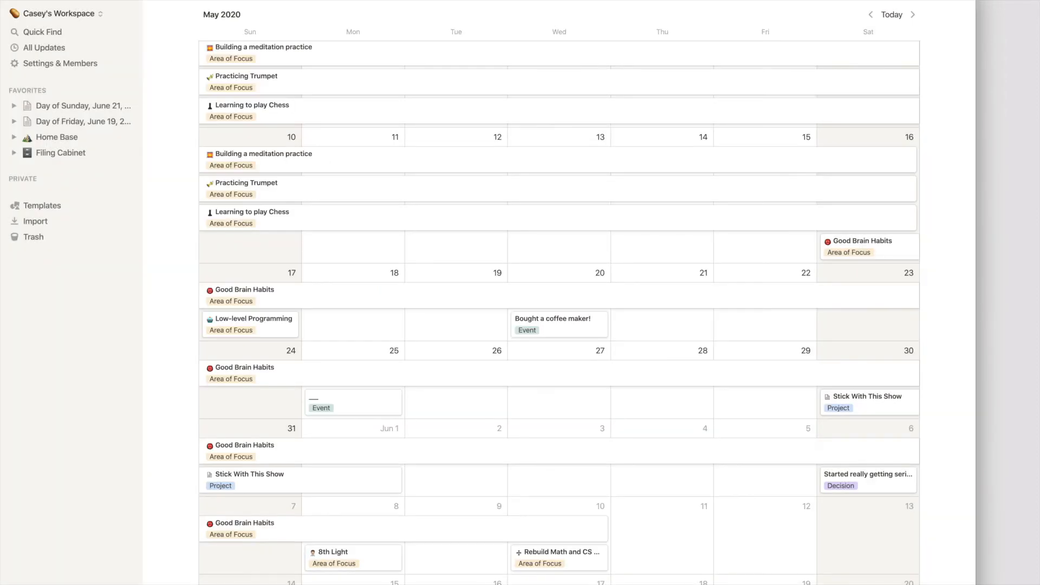
pyautogui.click(56, 137)
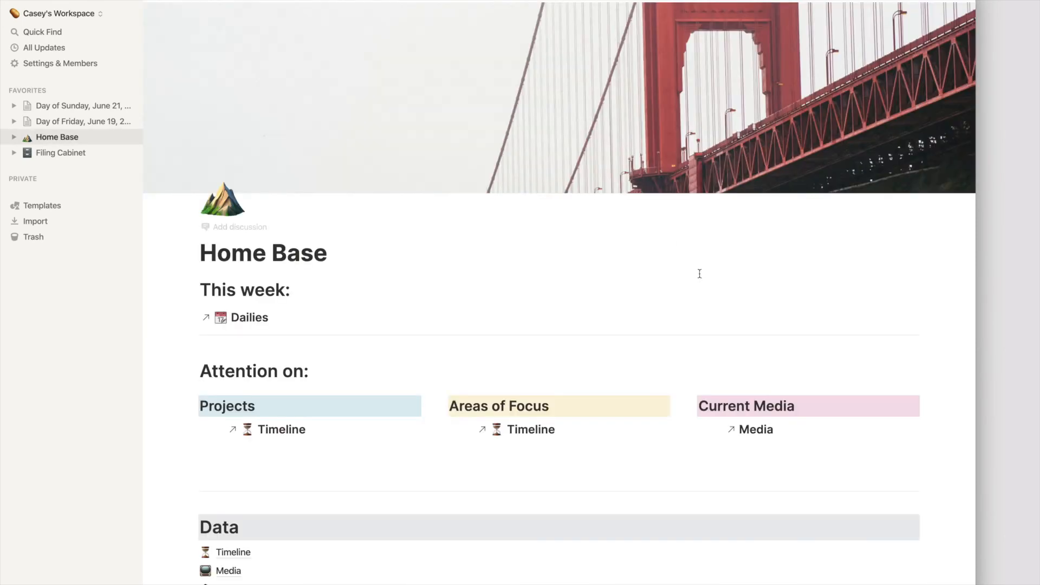
pyautogui.scroll(-1, 766, 354)
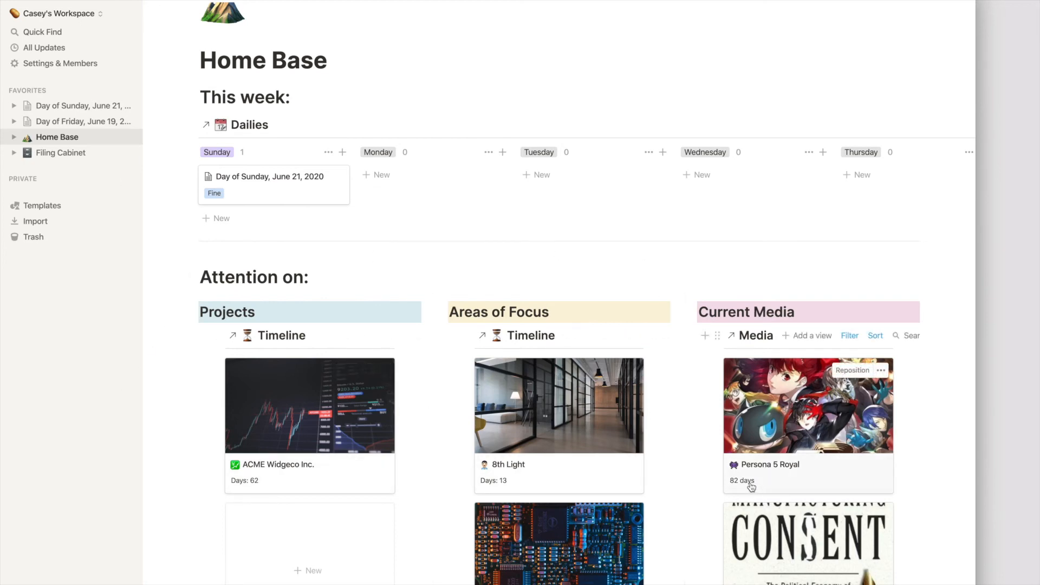
# - Open the original Timeline database from the Projects gallery again and find the Practicing Trumpet entry in its April 2020 calendar
pyautogui.click(263, 335)
pyautogui.scroll(-5, 333, 327)
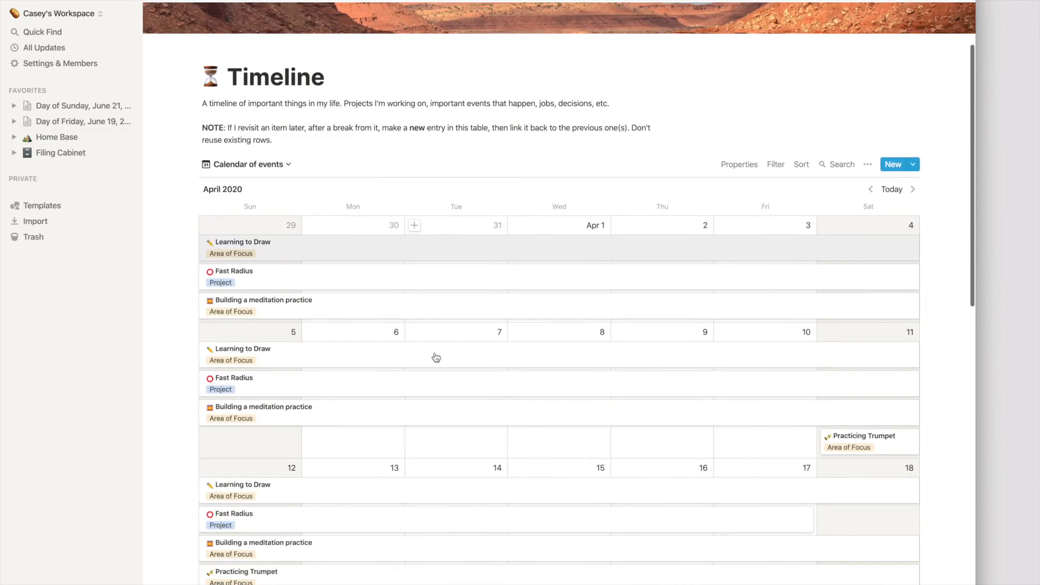
pyautogui.scroll(-7, 362, 445)
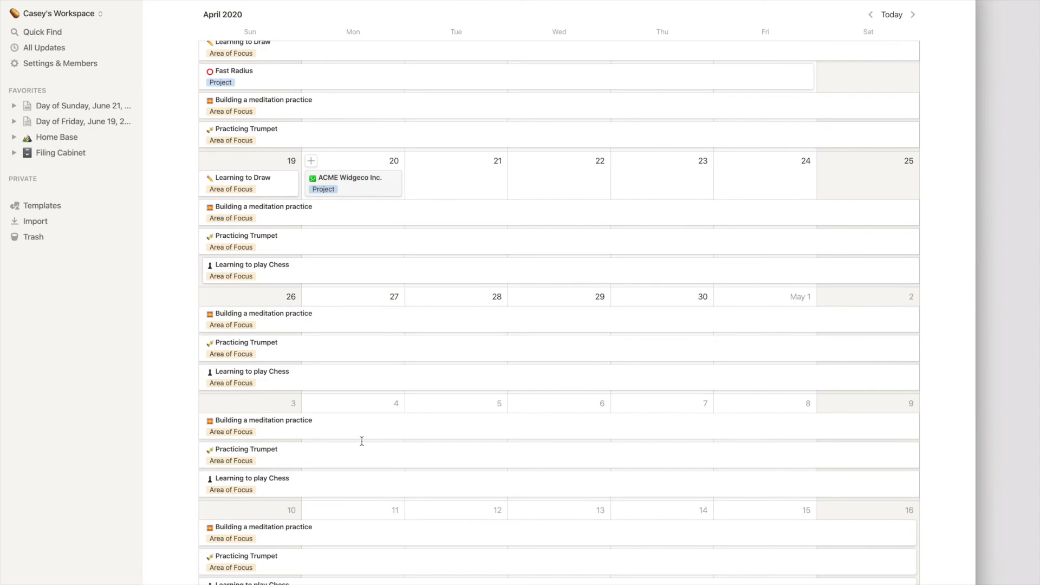
# - Open the Practicing Trumpet entry and examine the if/dateBetween formula of its _days property
pyautogui.click(303, 222)
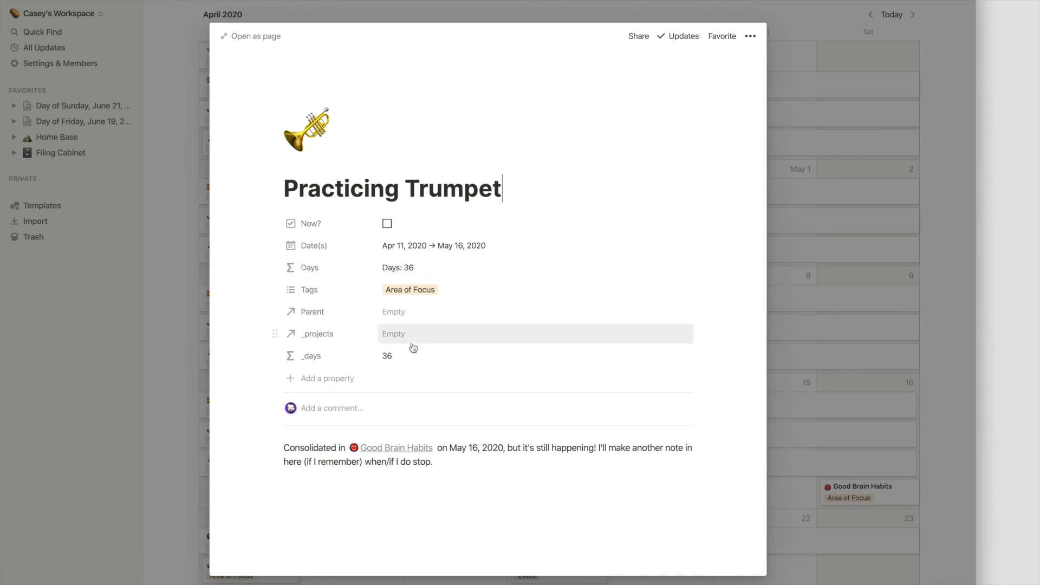
pyautogui.click(410, 367)
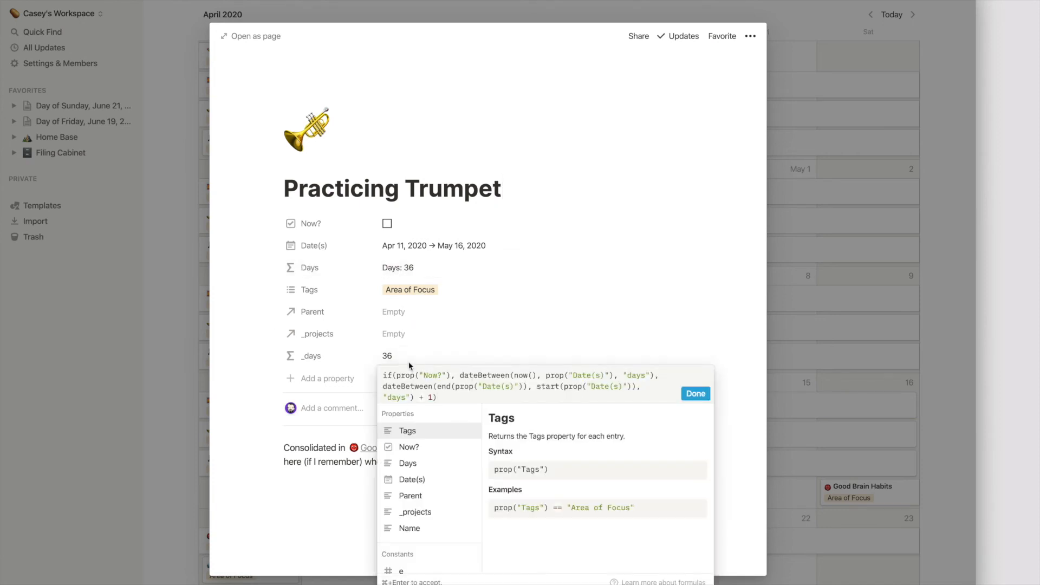
pyautogui.moveTo(452, 398); pyautogui.dragTo(370, 371)
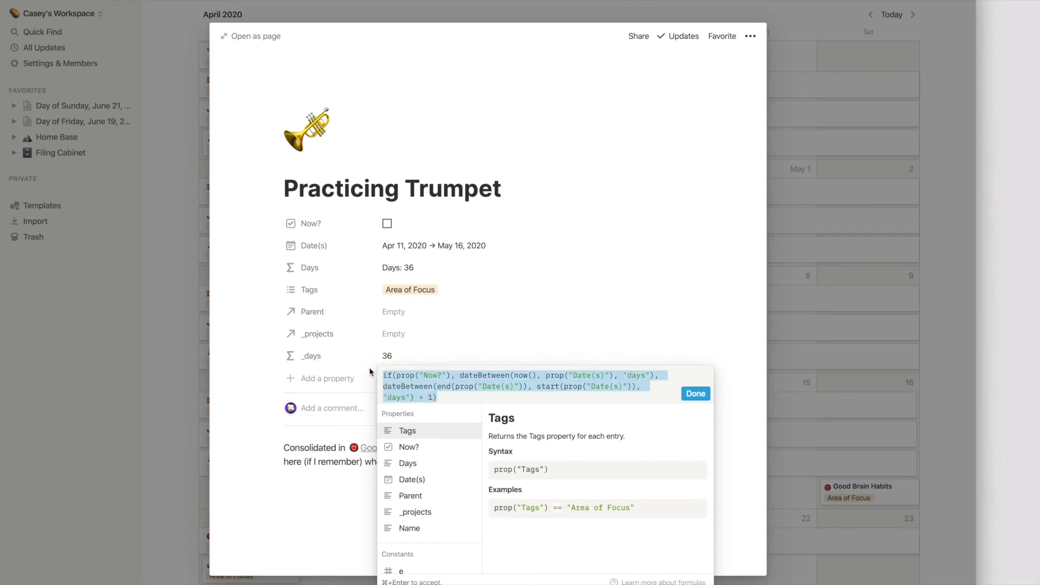
pyautogui.click(459, 398)
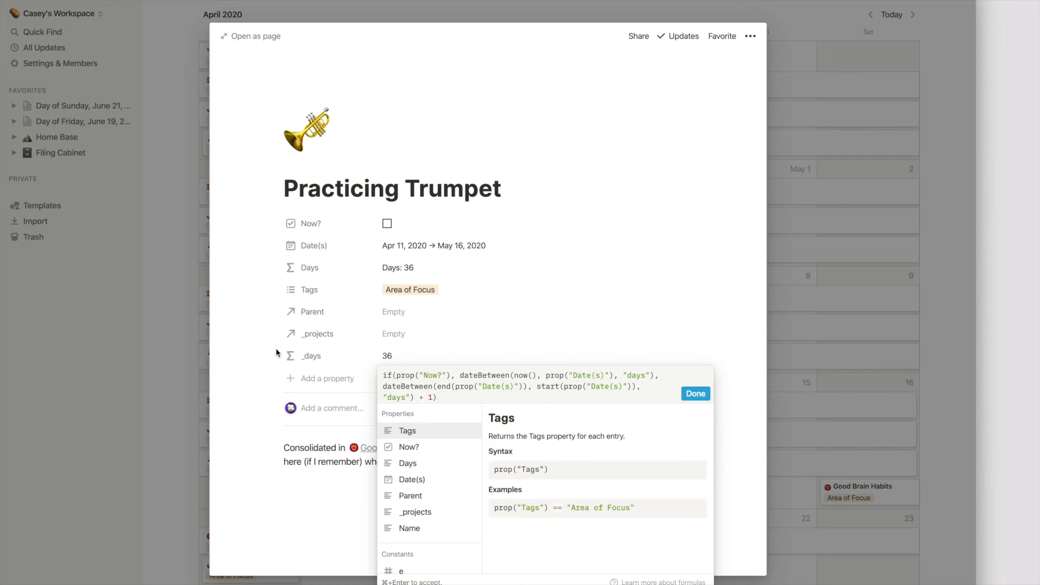
pyautogui.click(245, 419)
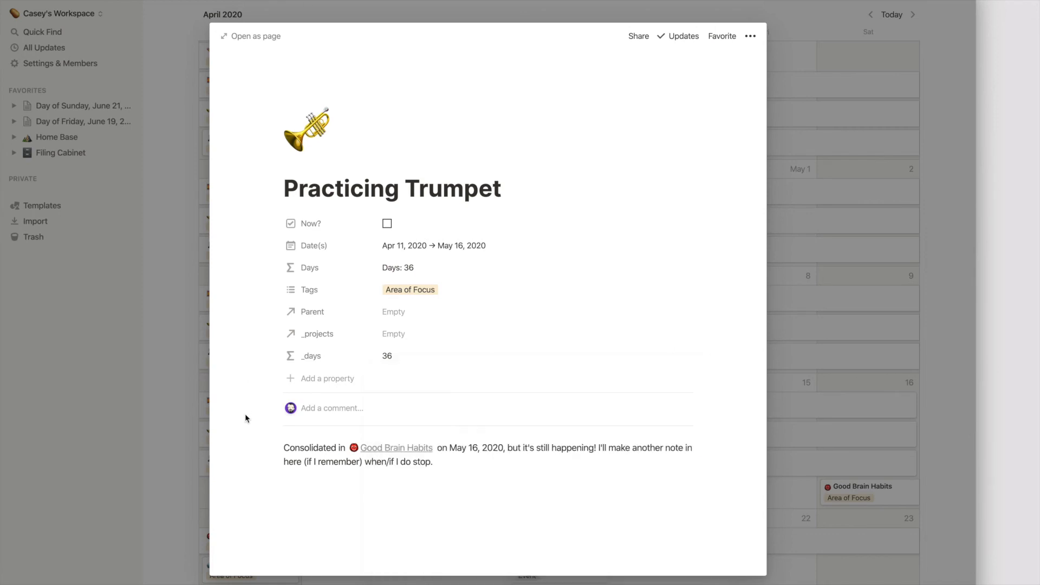
# - View the available options of the Tags property in the Practicing Trumpet entry, and close the entry without changing it
pyautogui.click(473, 295)
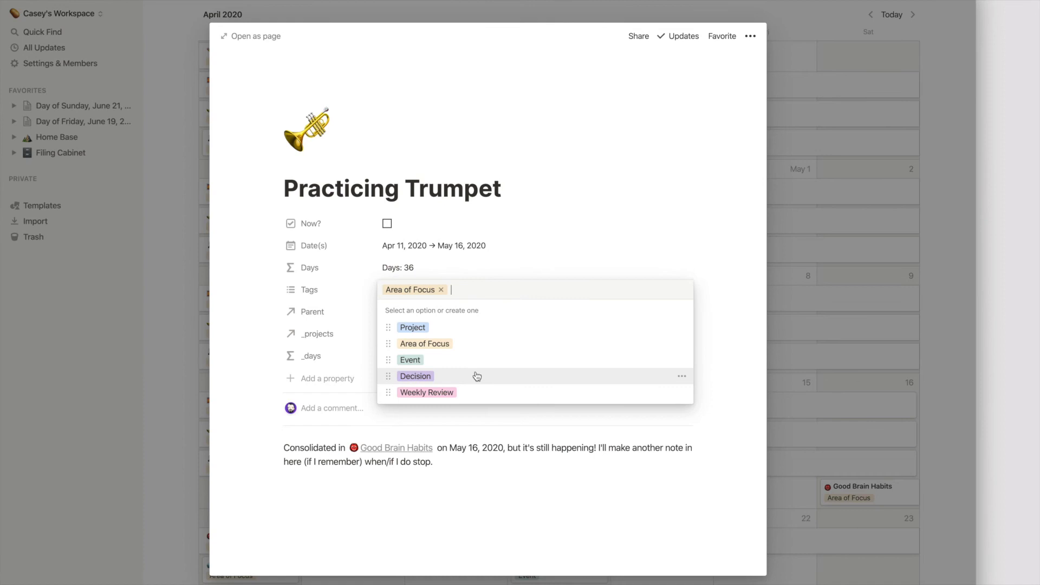
pyautogui.click(848, 341)
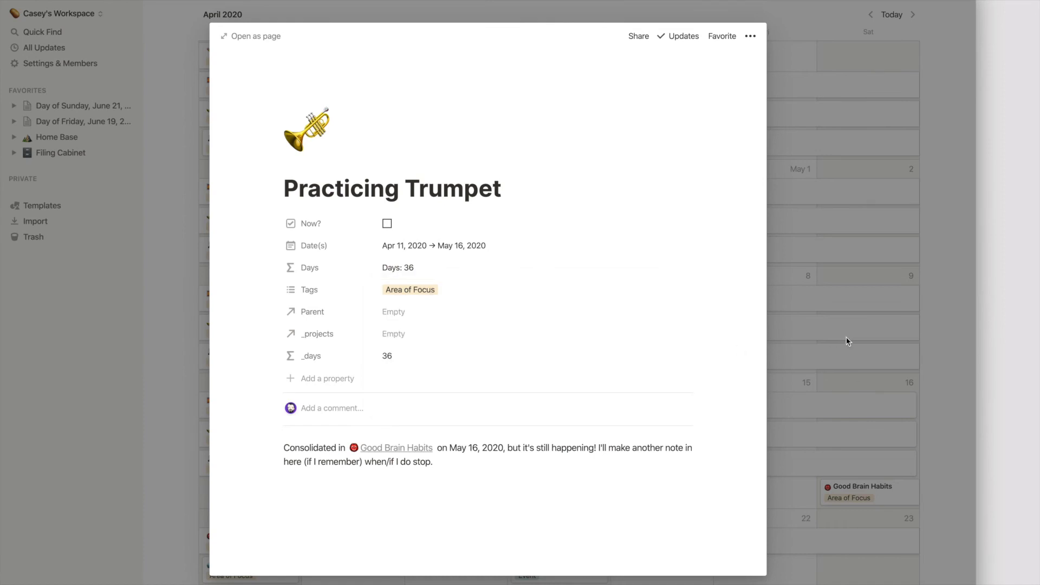
pyautogui.click(808, 318)
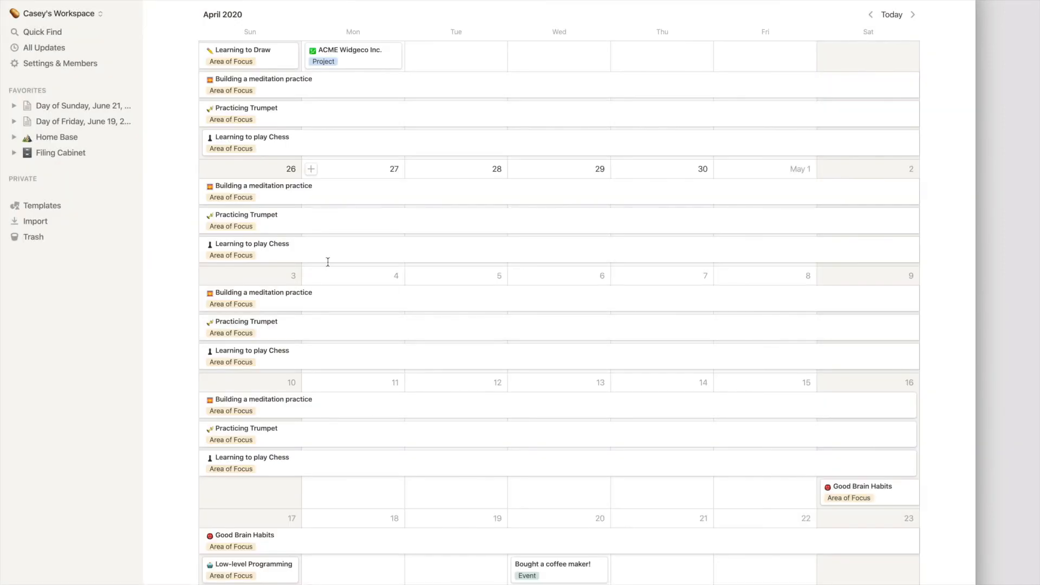
# - Look through the Timeline calendar's events from late April to June 2020 and inspect the properties of the 8th Light entry
pyautogui.scroll(-1, 328, 262)
pyautogui.scroll(-3, 327, 262)
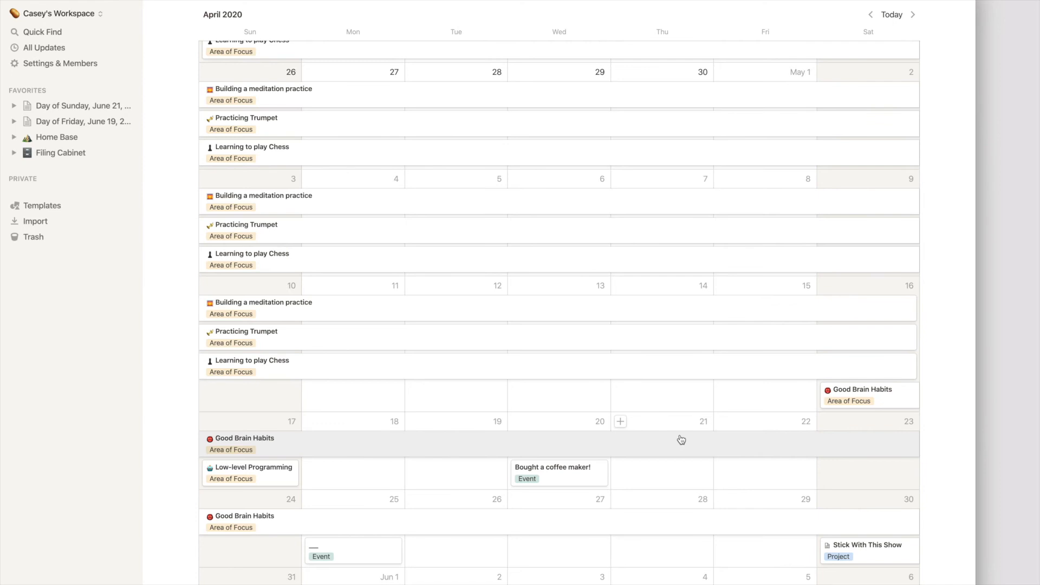
pyautogui.scroll(-3, 681, 439)
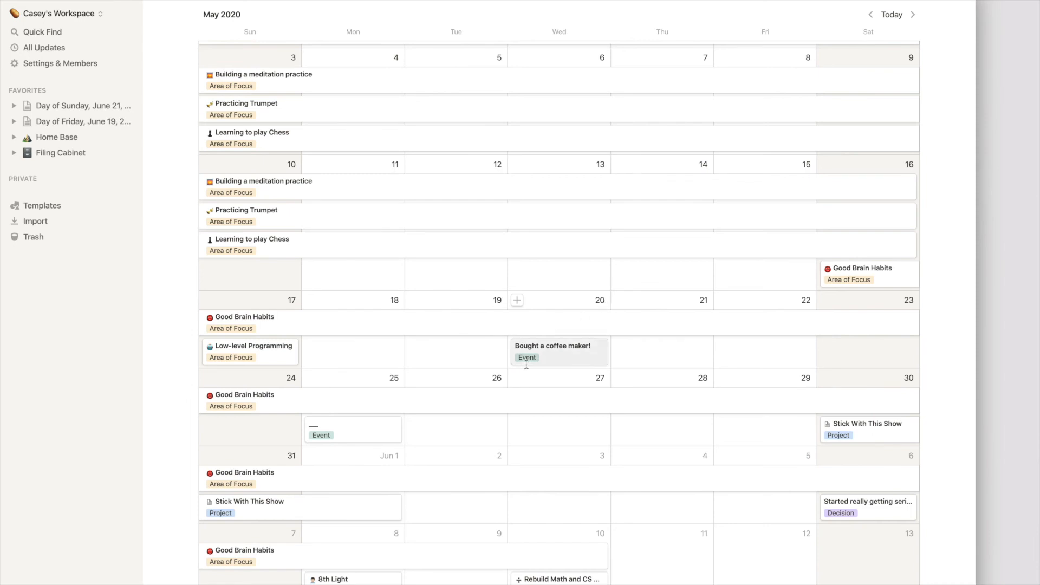
pyautogui.scroll(-3, 559, 374)
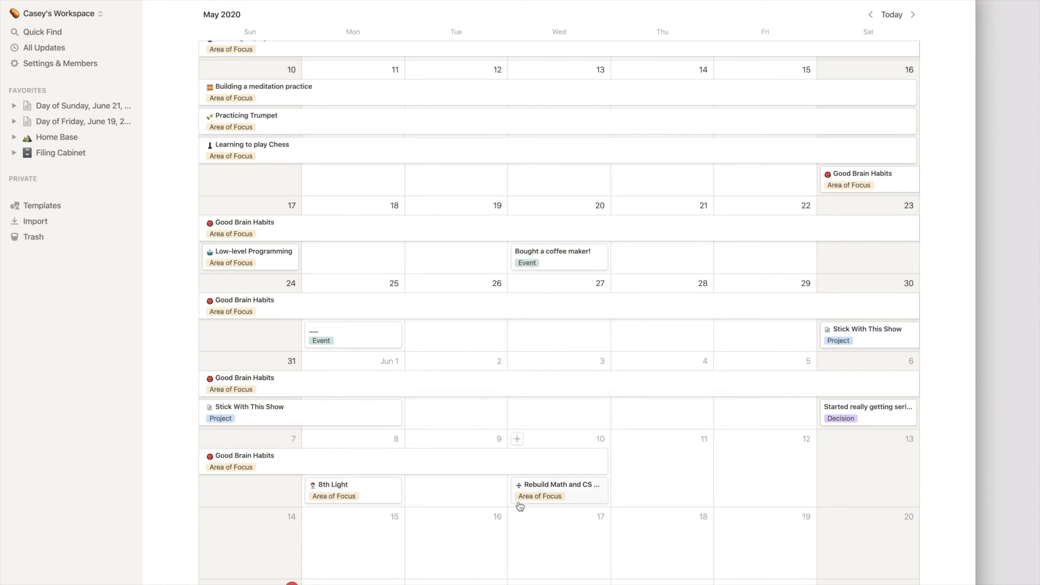
pyautogui.scroll(-2, 558, 502)
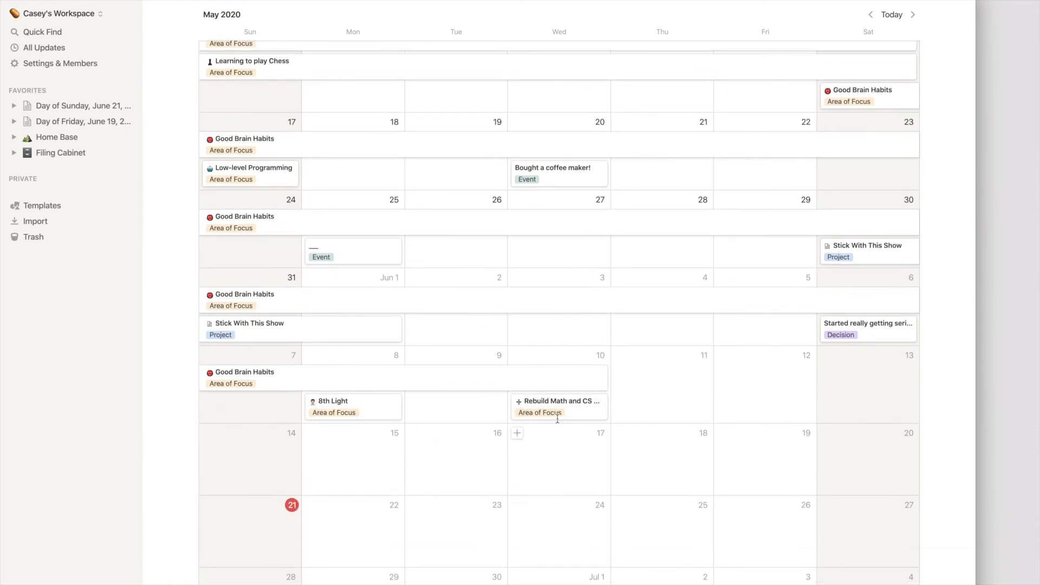
pyautogui.scroll(-3, 563, 414)
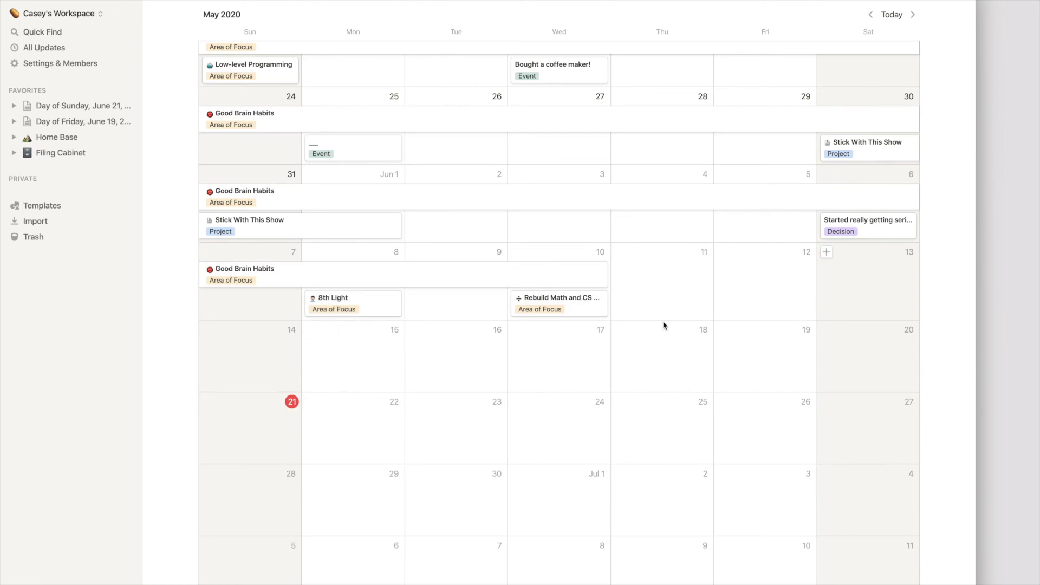
pyautogui.click(355, 312)
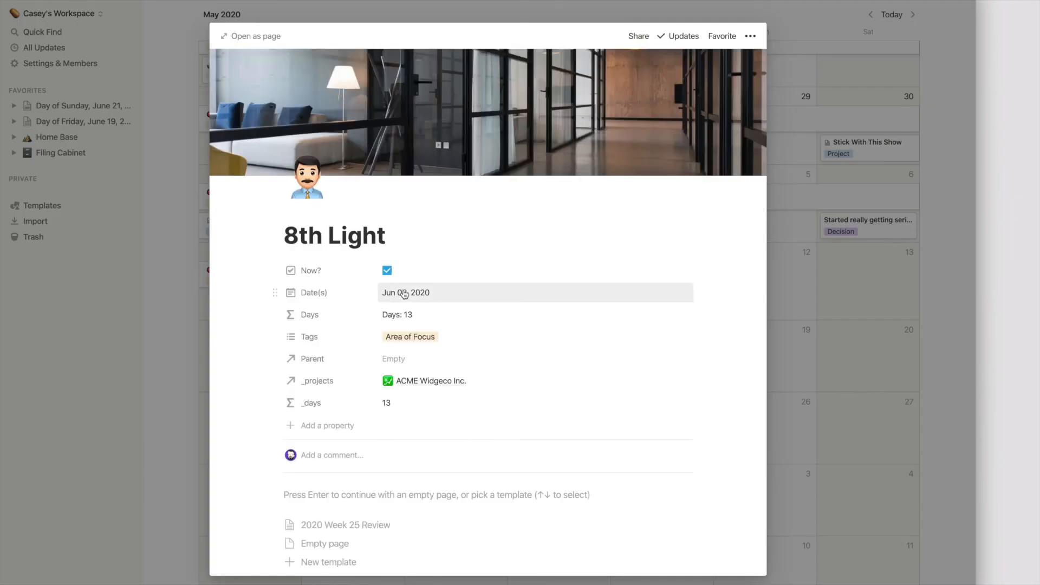
pyautogui.click(193, 376)
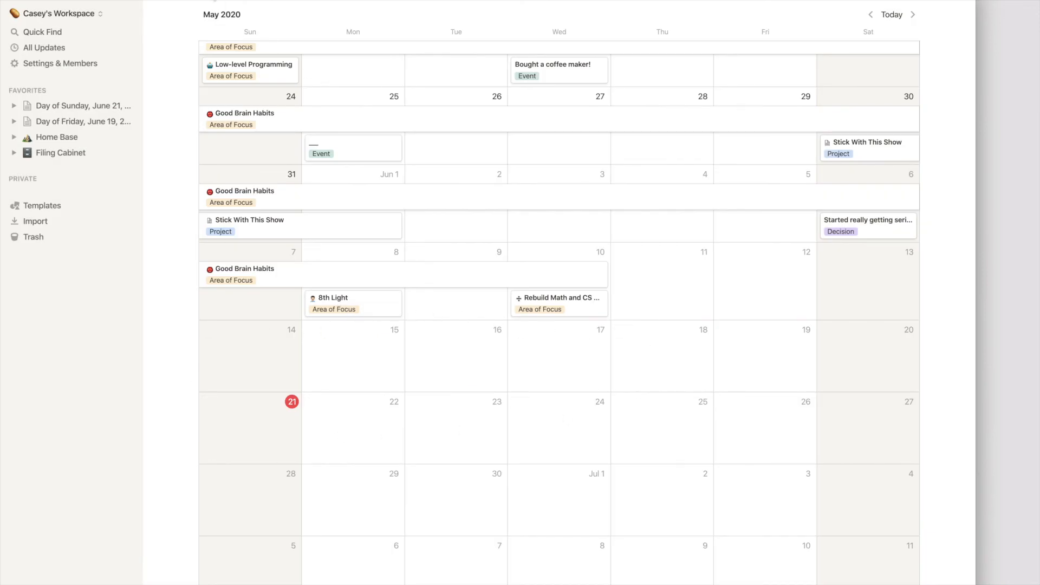
# - Return to Home Base's Attention on section, and switch to the mind map to select the Media topic under Attention On
pyautogui.click(57, 137)
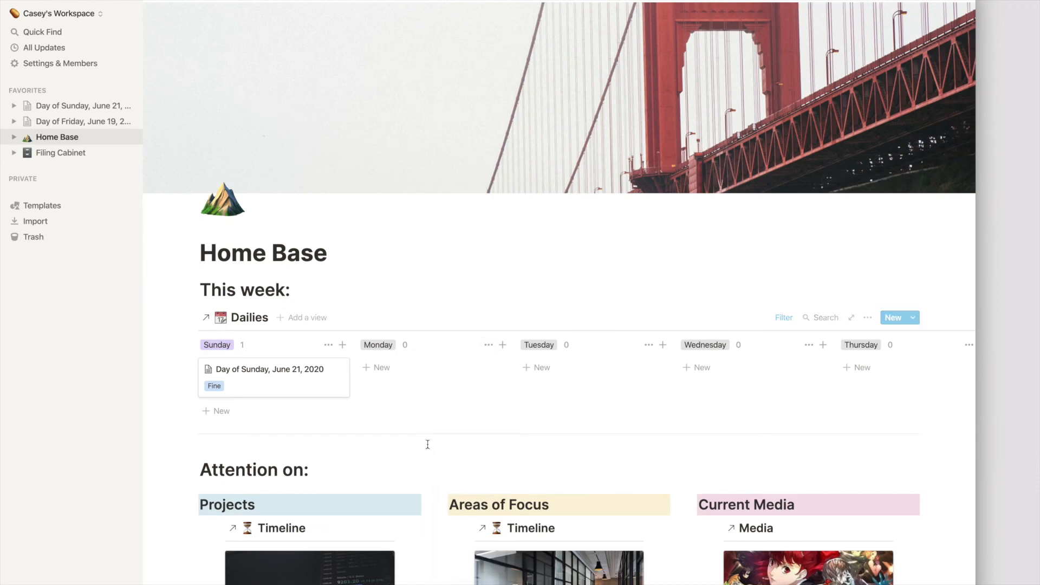
pyautogui.scroll(-5, 427, 444)
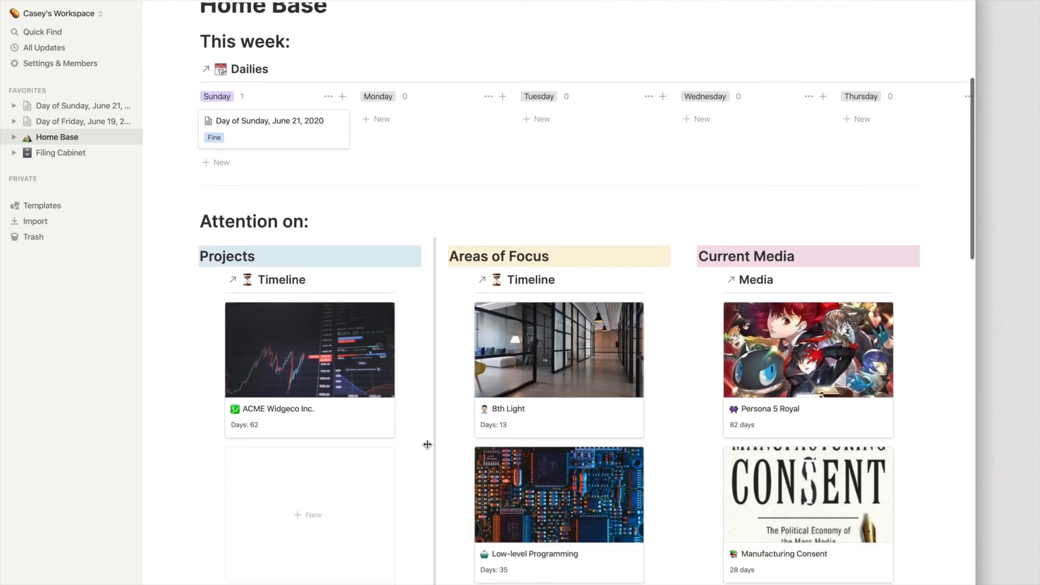
pyautogui.press('super+Tab')
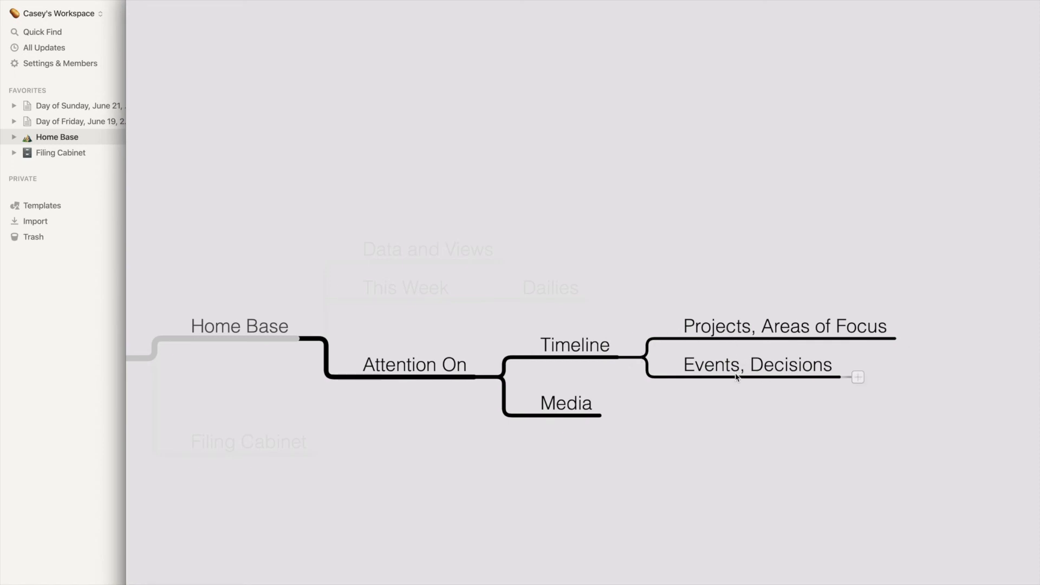
pyautogui.click(553, 408)
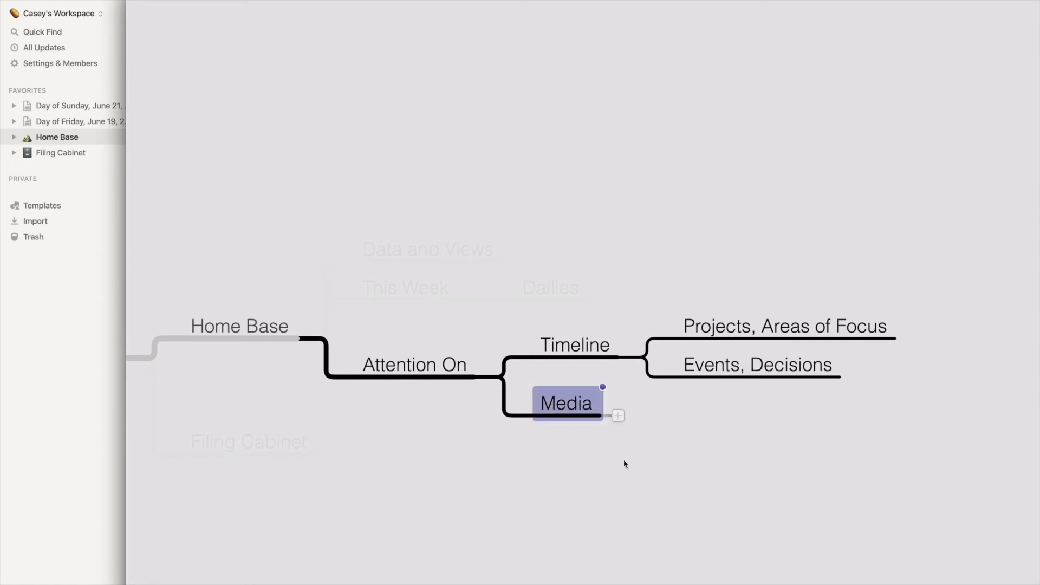
# - Switch to Notion, open the original Media database from the Current Media gallery and look through its May and June 2020 calendar
pyautogui.press('super+Tab')
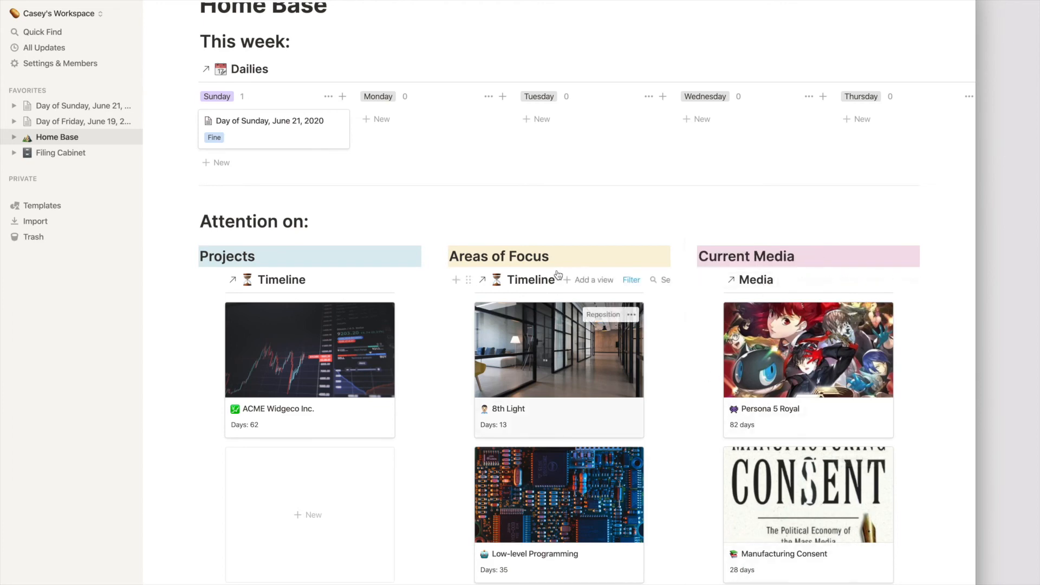
pyautogui.click(756, 280)
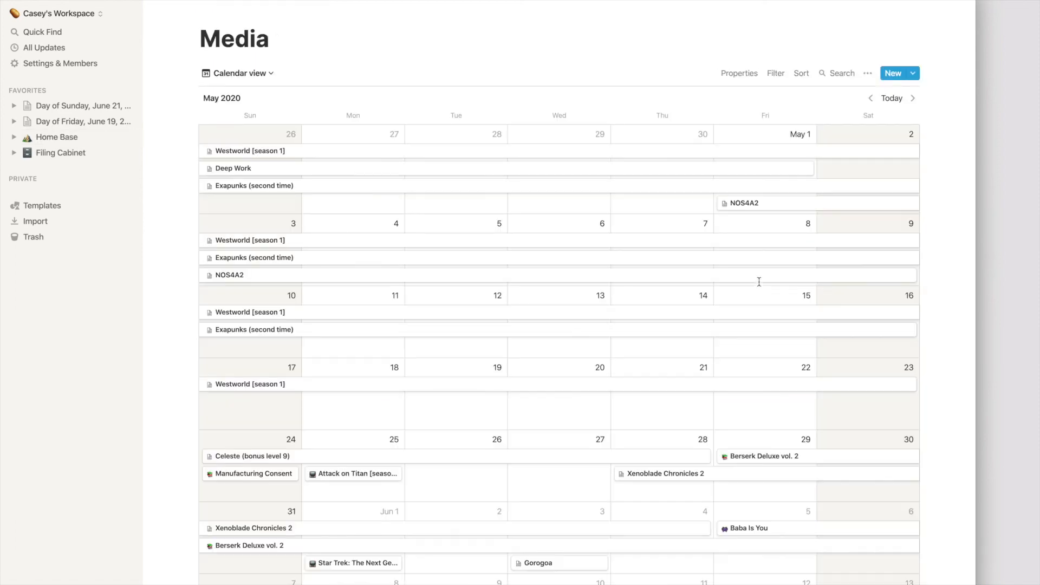
pyautogui.scroll(-5, 408, 363)
pyautogui.scroll(-4, 394, 356)
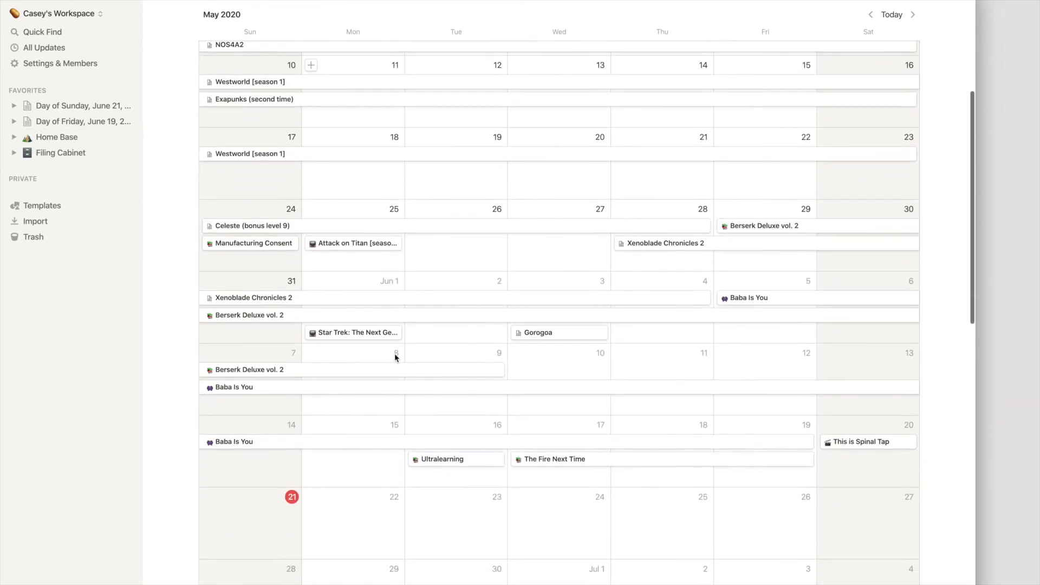
pyautogui.scroll(1, 395, 354)
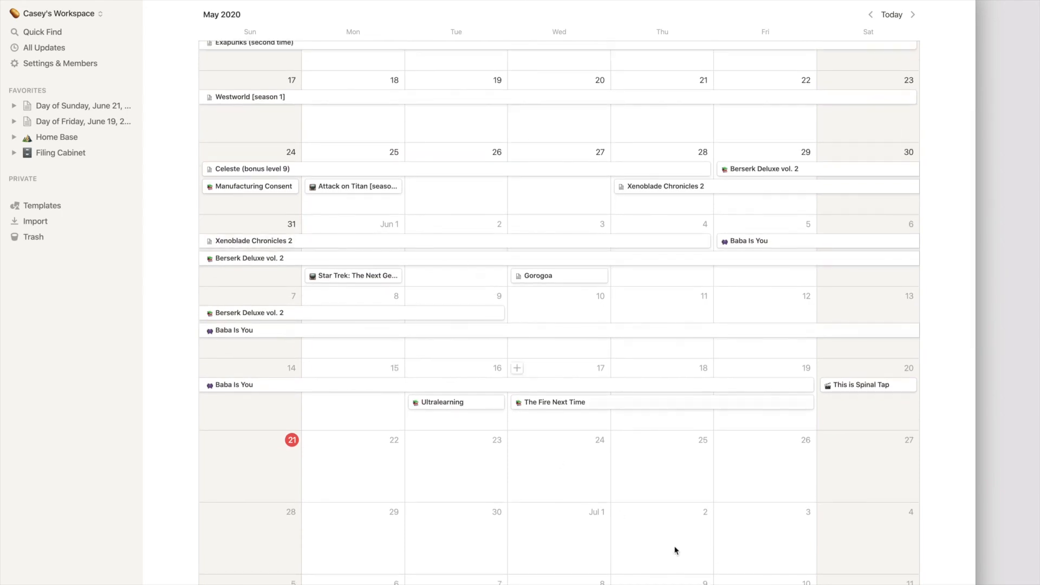
pyautogui.scroll(1, 430, 344)
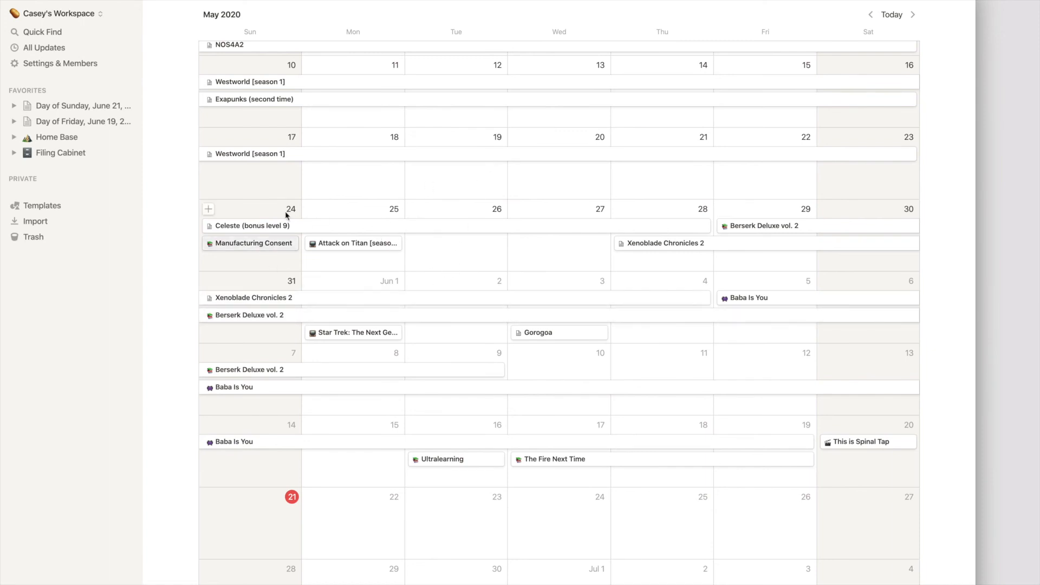
pyautogui.scroll(1, 290, 118)
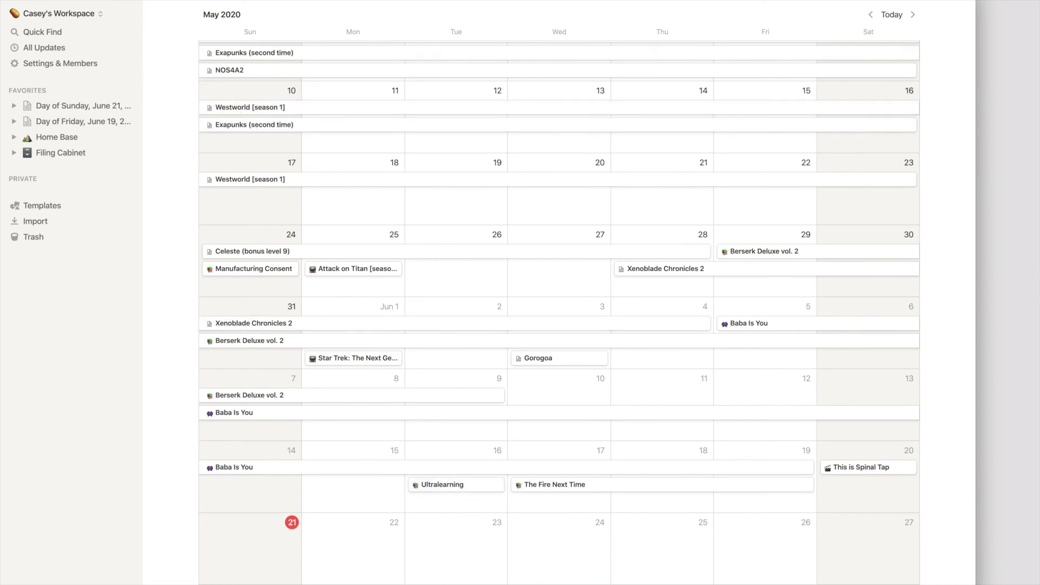
# - Return to Home Base and examine the Projects, Areas of Focus and Current Media galleries under Attention on
pyautogui.click(206, 1)
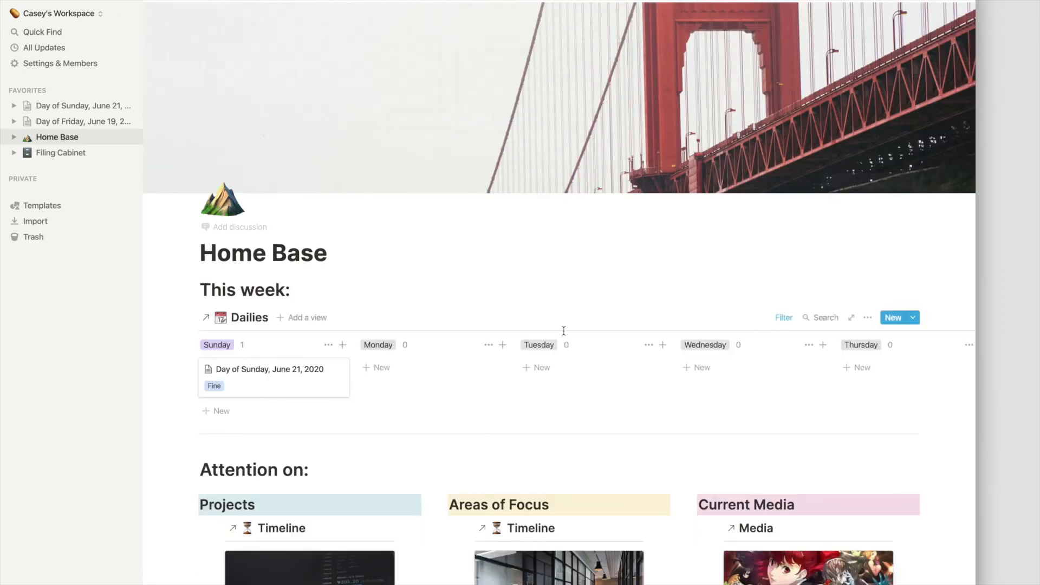
pyautogui.scroll(-3, 535, 195)
pyautogui.scroll(-4, 535, 195)
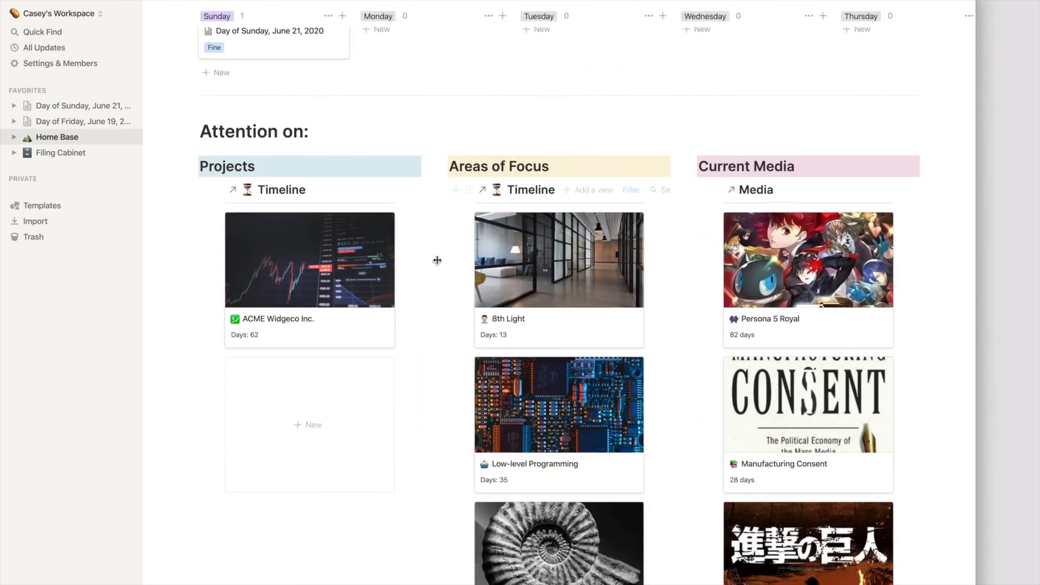
pyautogui.scroll(-2, 428, 328)
pyautogui.scroll(-1, 428, 328)
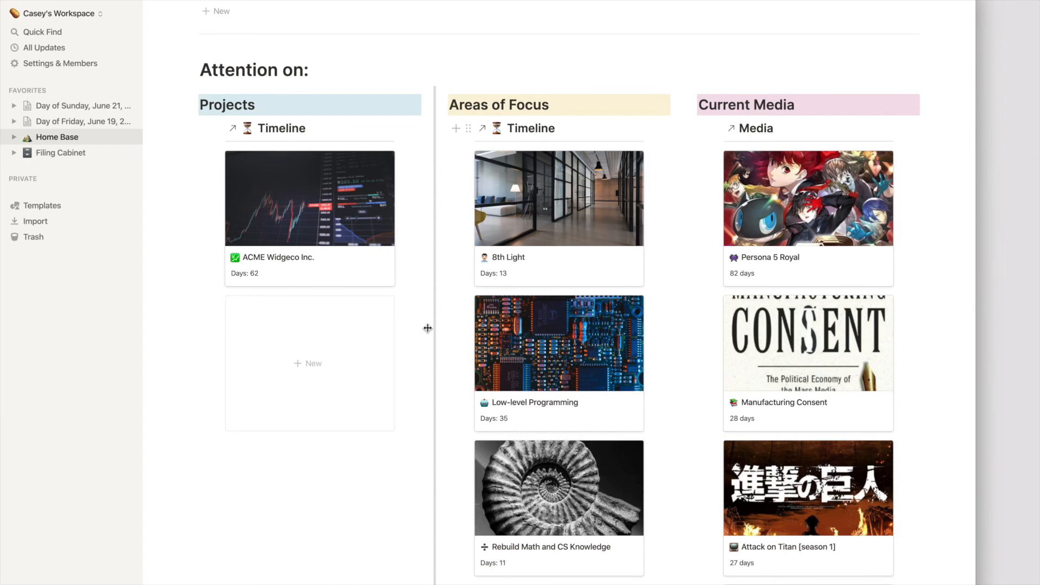
pyautogui.scroll(-1, 428, 328)
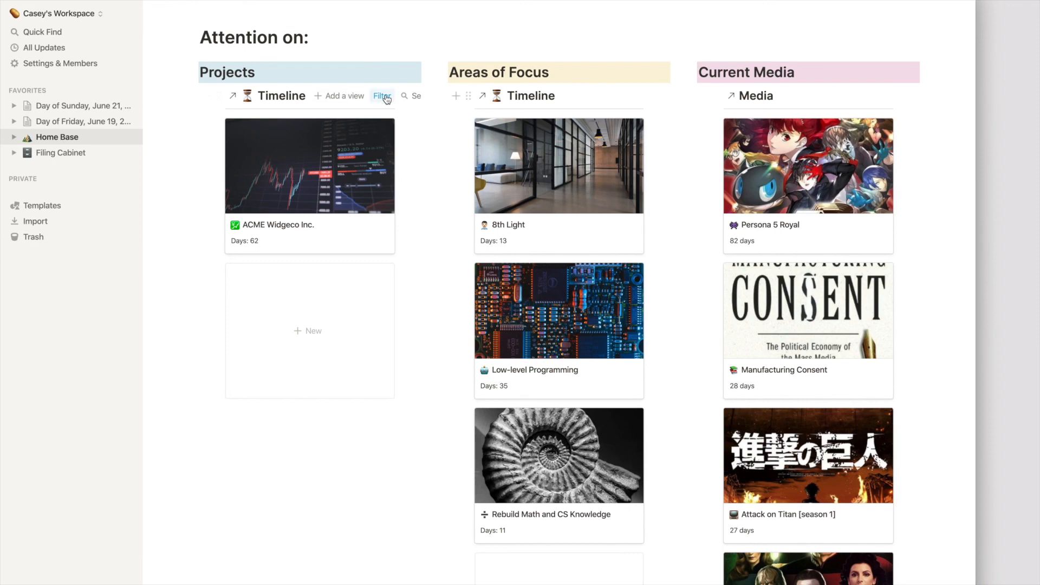
# - Inspect the filter conditions and the available view types of the Timeline gallery under Projects, leaving both as they are
pyautogui.click(387, 99)
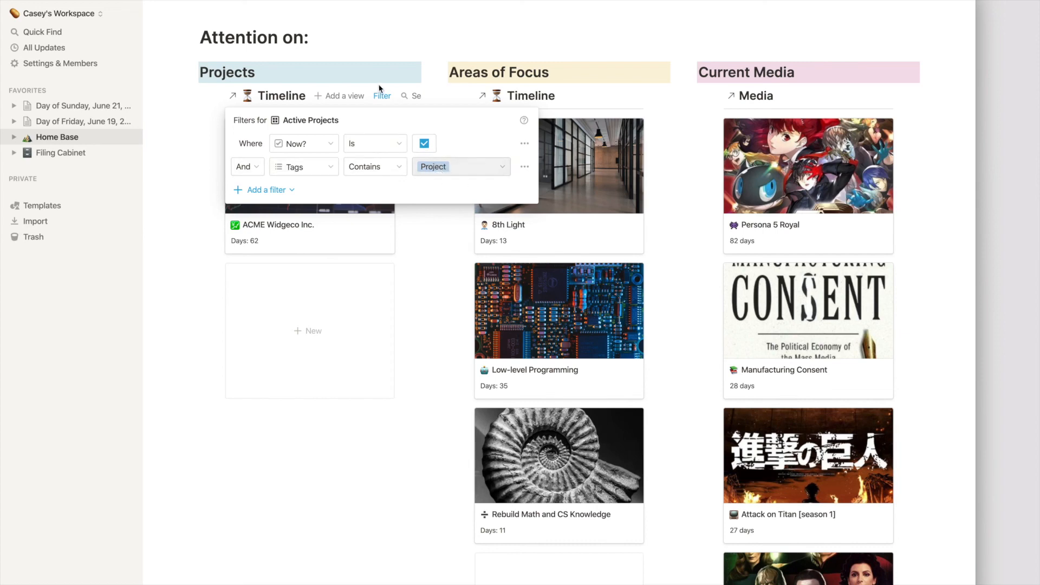
pyautogui.click(159, 142)
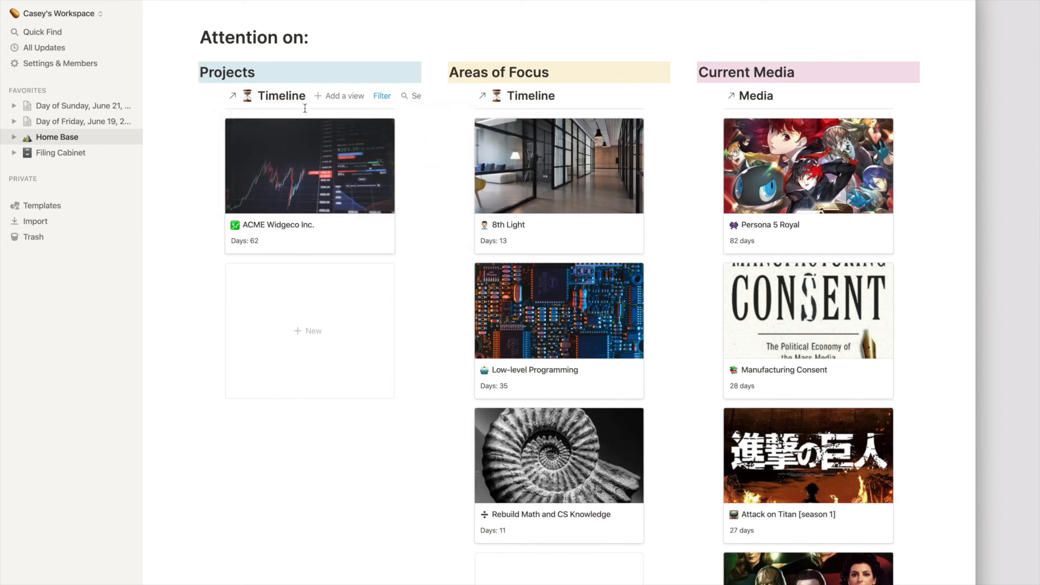
pyautogui.click(327, 97)
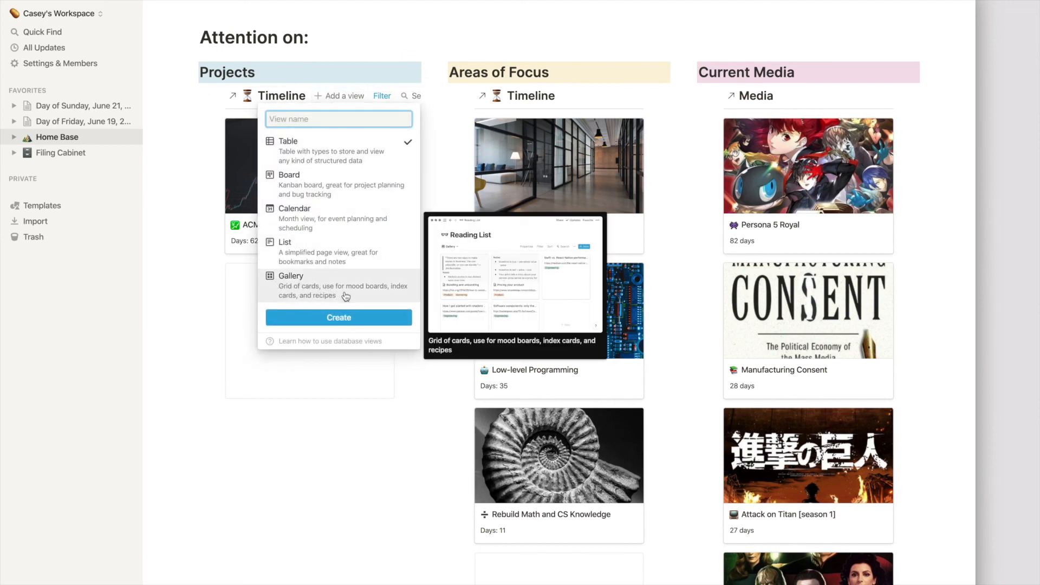
pyautogui.click(185, 231)
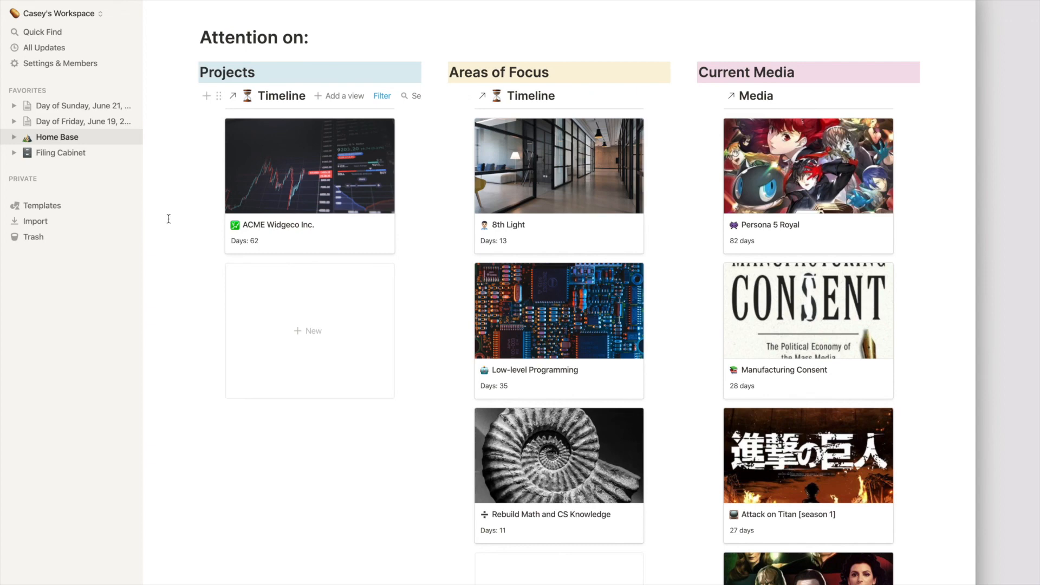
# - Switch to the mind map, clear the Media selection and shift the focus back out to show the Home Base and Filing Cabinet branches
pyautogui.press('super+Tab')
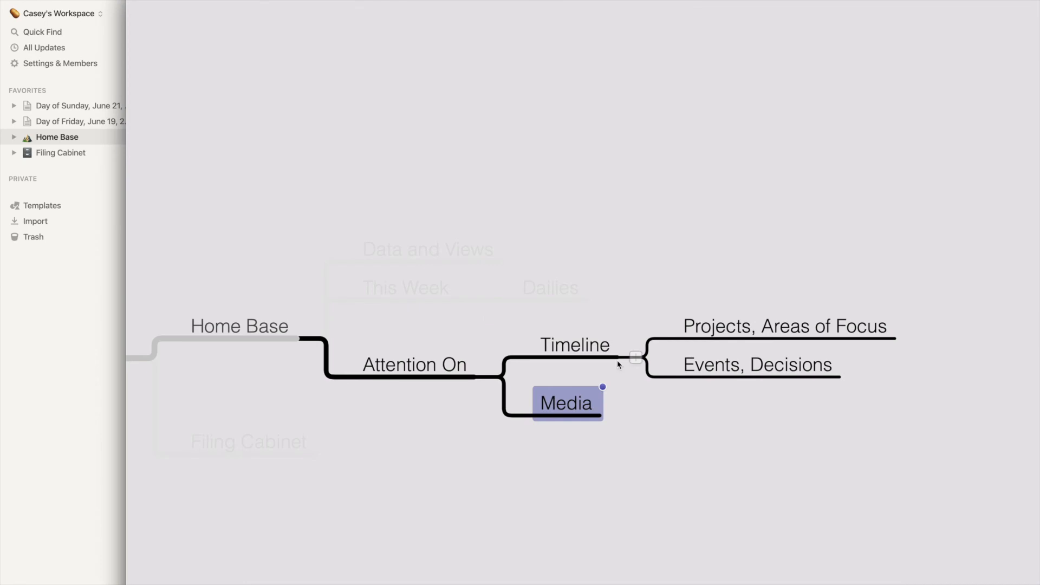
pyautogui.click(665, 516)
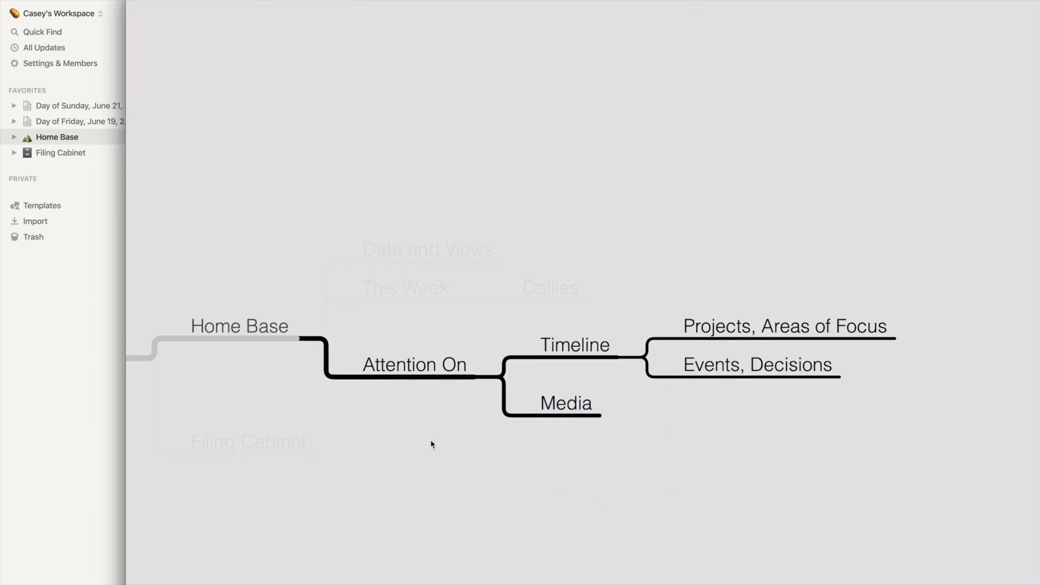
pyautogui.click(224, 332)
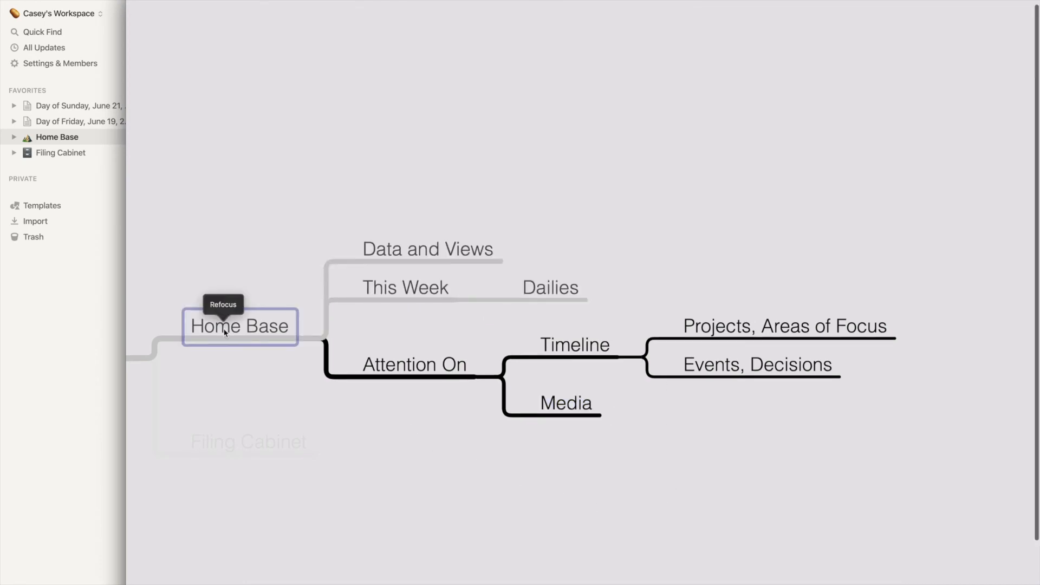
pyautogui.doubleClick(248, 422)
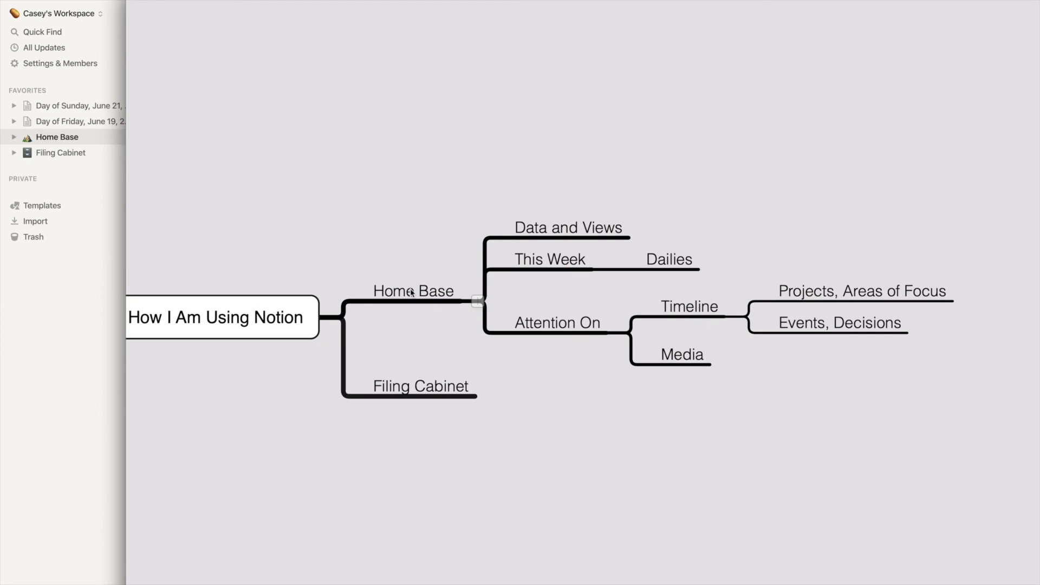
# - Switch to Notion and look through Home Base, from This week and Attention on to the Data list and the leftover pages beneath it
pyautogui.press('super+Tab')
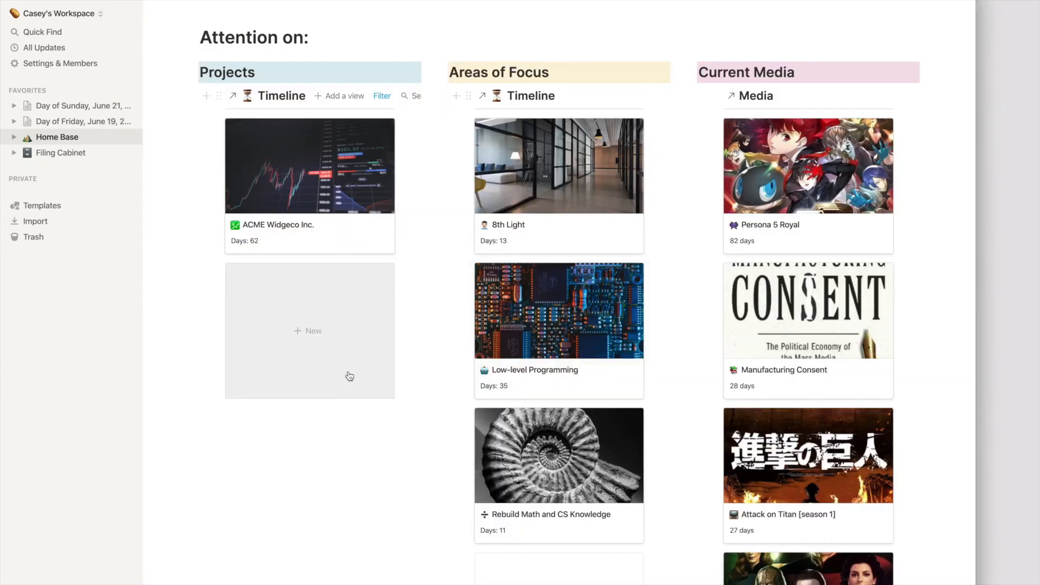
pyautogui.scroll(-5, 348, 376)
pyautogui.scroll(-12, 349, 375)
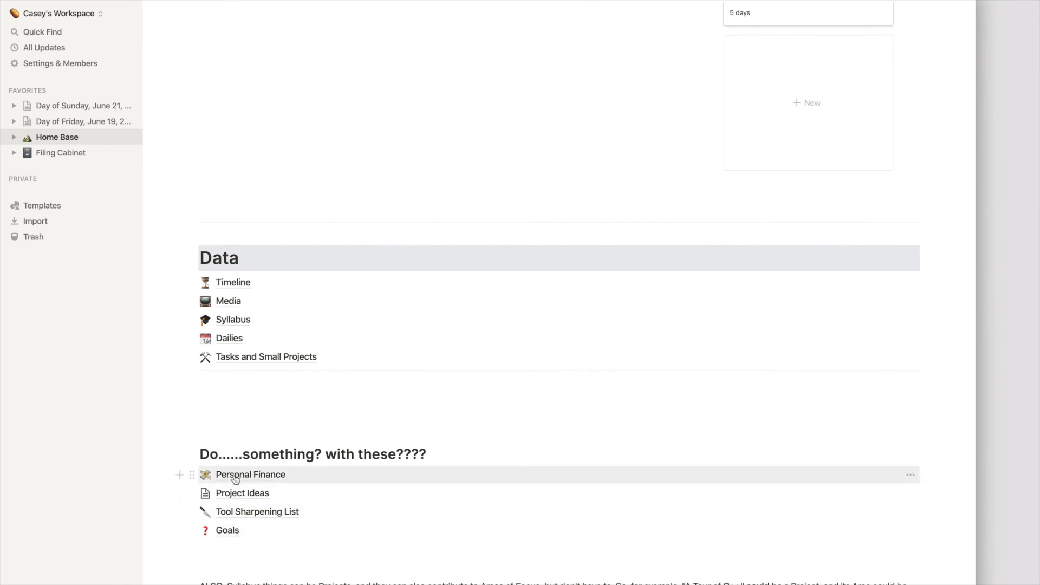
pyautogui.scroll(2, 357, 412)
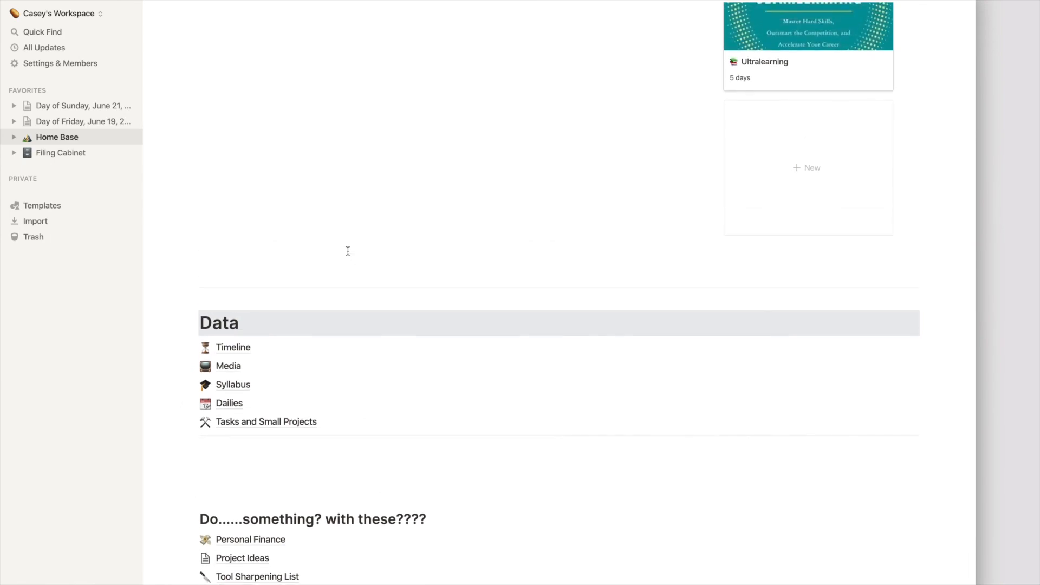
pyautogui.scroll(10, 348, 251)
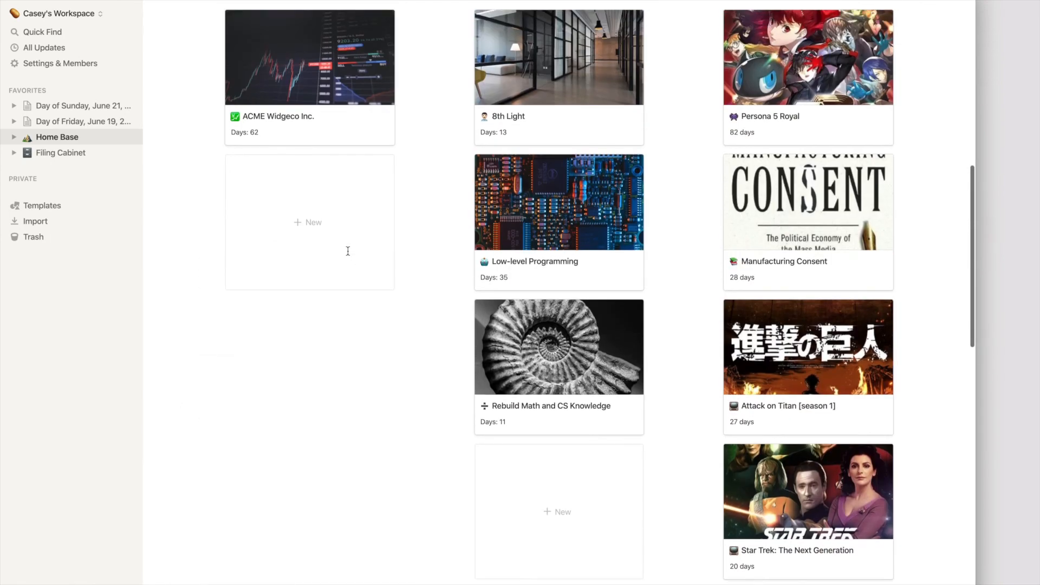
pyautogui.scroll(8, 348, 250)
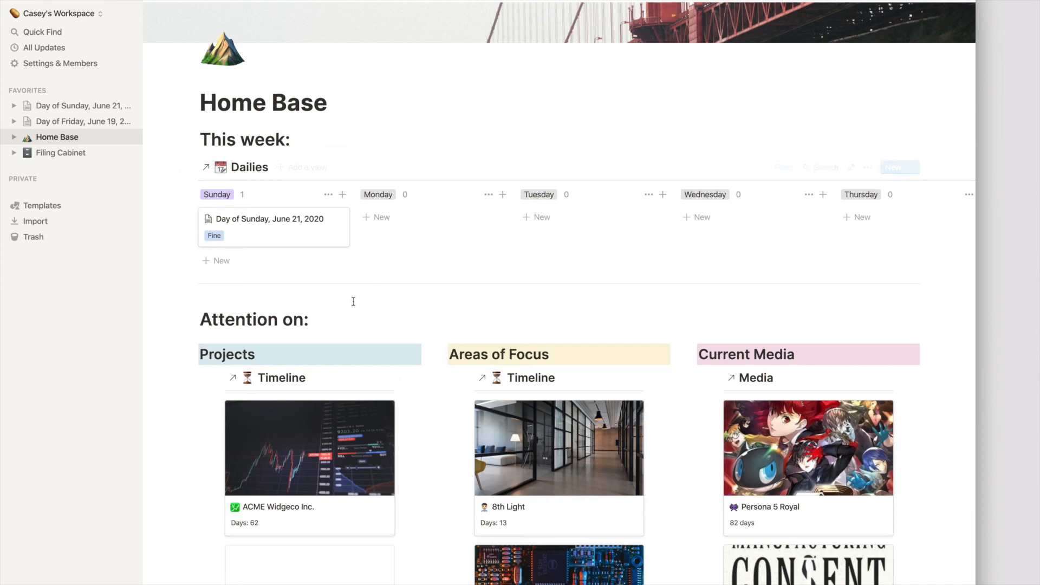
pyautogui.scroll(-10, 353, 301)
pyautogui.scroll(-5, 353, 301)
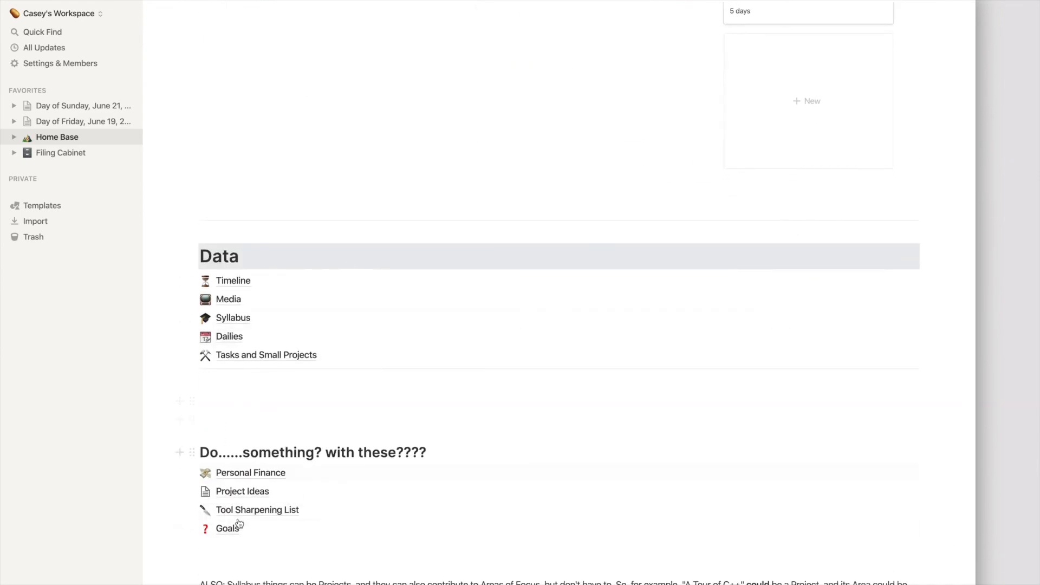
pyautogui.scroll(15, 412, 229)
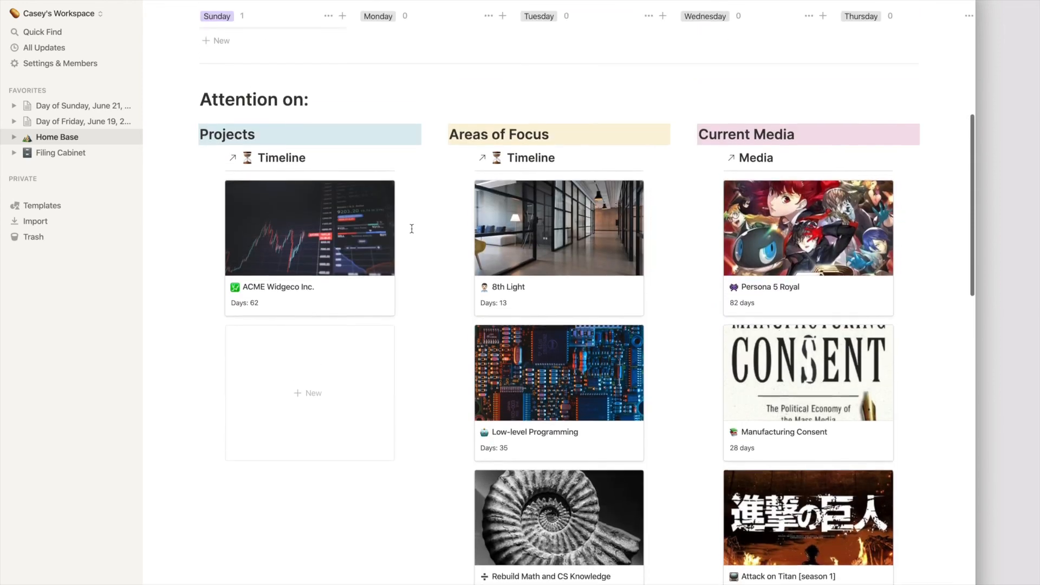
# - Switch to the mind map, focus it on the Filing Cabinet topic and clear the selection
pyautogui.press('super+Tab')
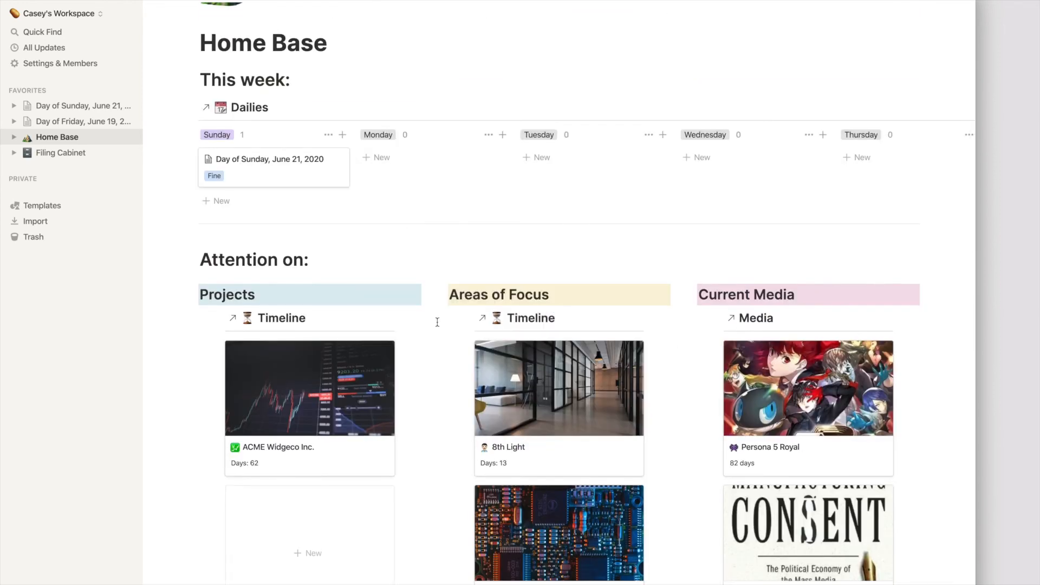
pyautogui.press('super+Tab')
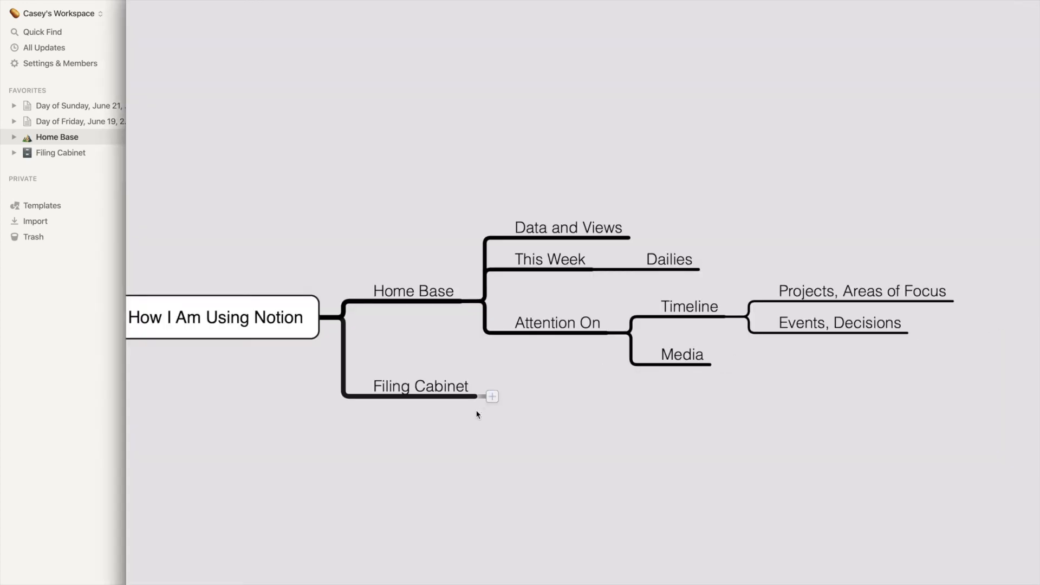
pyautogui.click(398, 390)
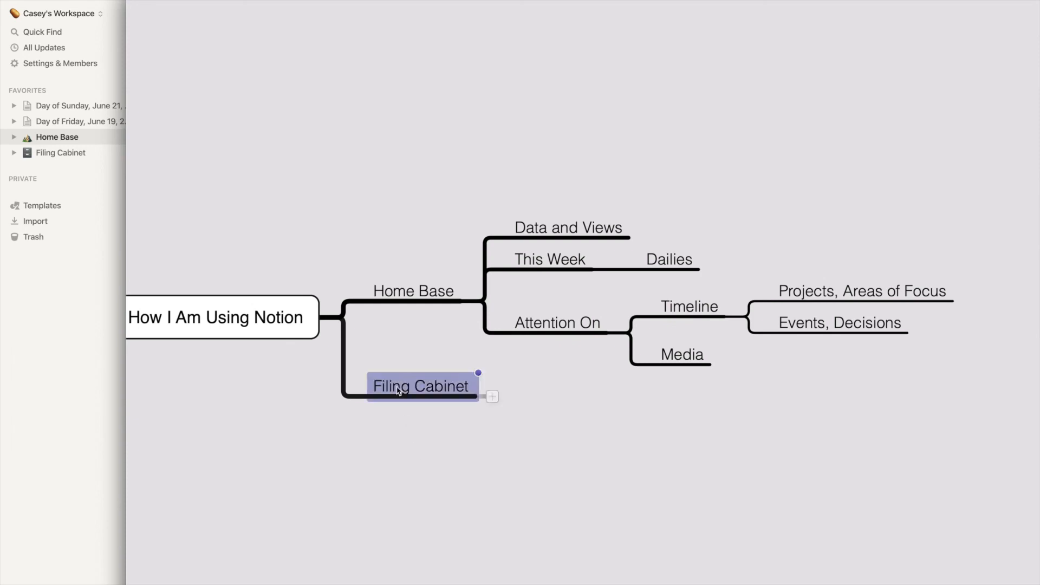
pyautogui.press('super+shift+f')
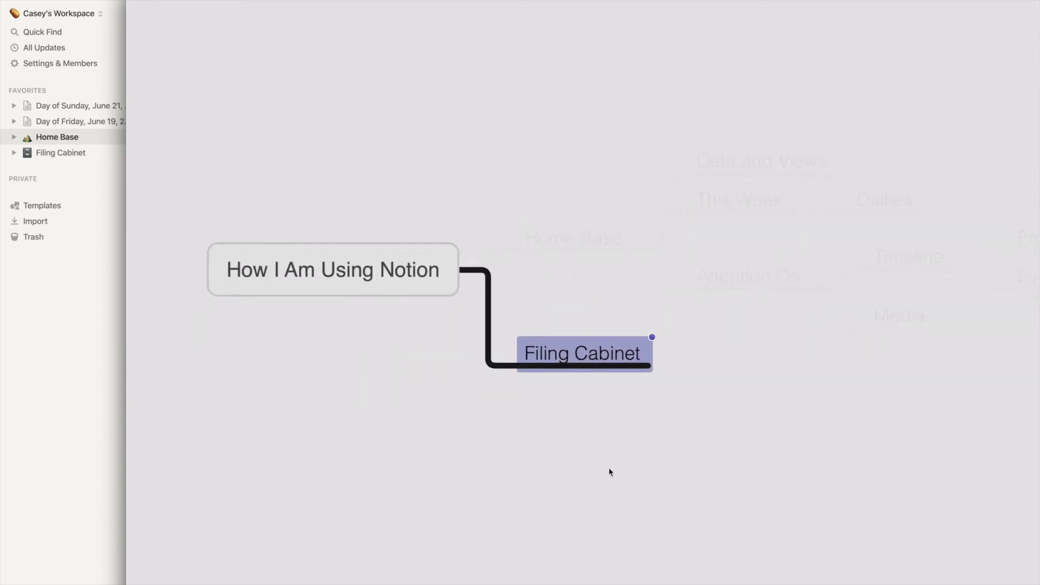
pyautogui.click(609, 469)
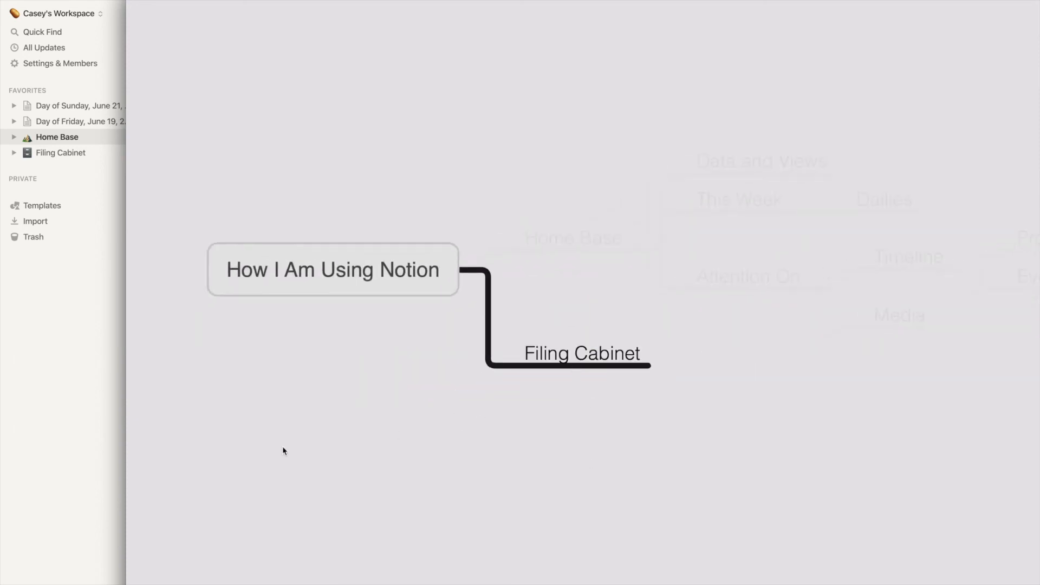
# - Switch to Notion and open the Filing Cabinet, its Tech Notes, the C++ page and the linked A Tour of C++ page
pyautogui.press('super+Tab')
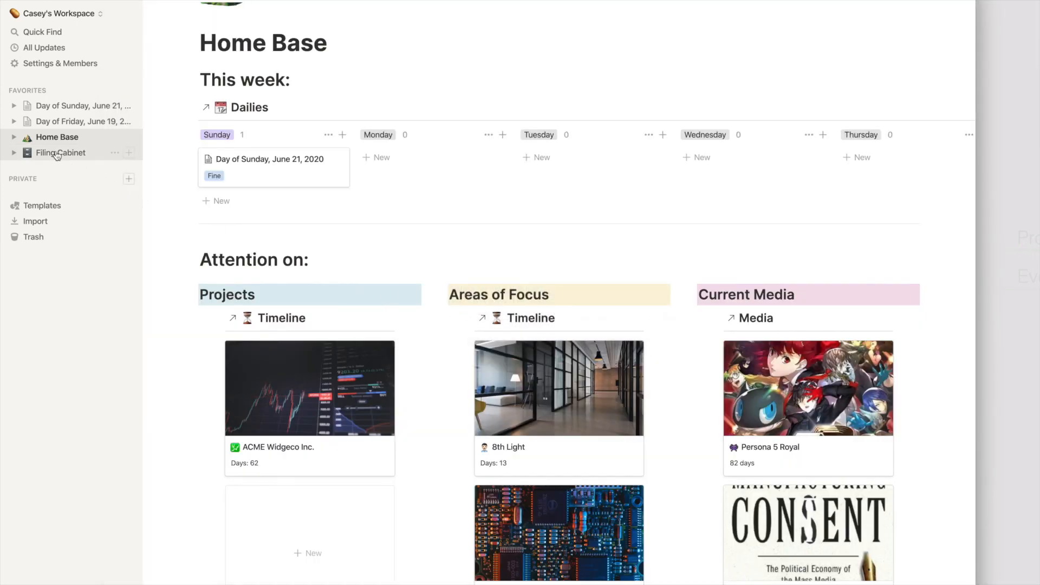
pyautogui.click(57, 154)
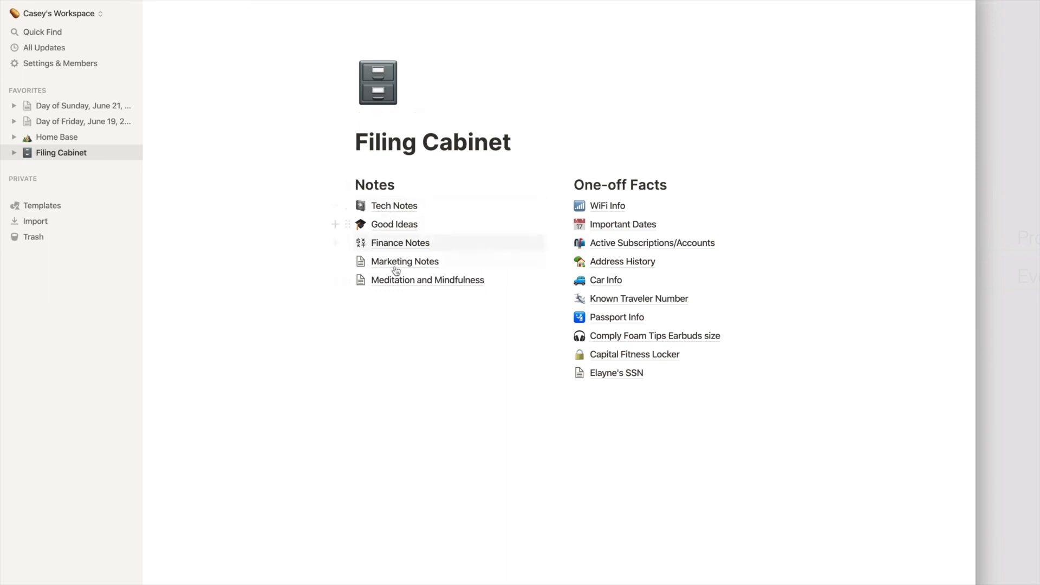
pyautogui.click(381, 205)
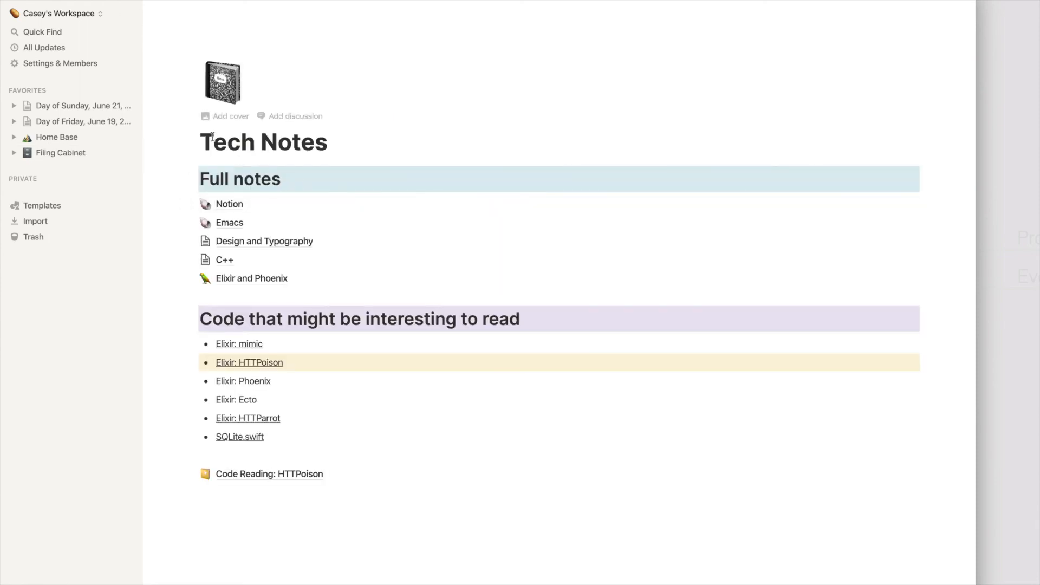
pyautogui.click(221, 260)
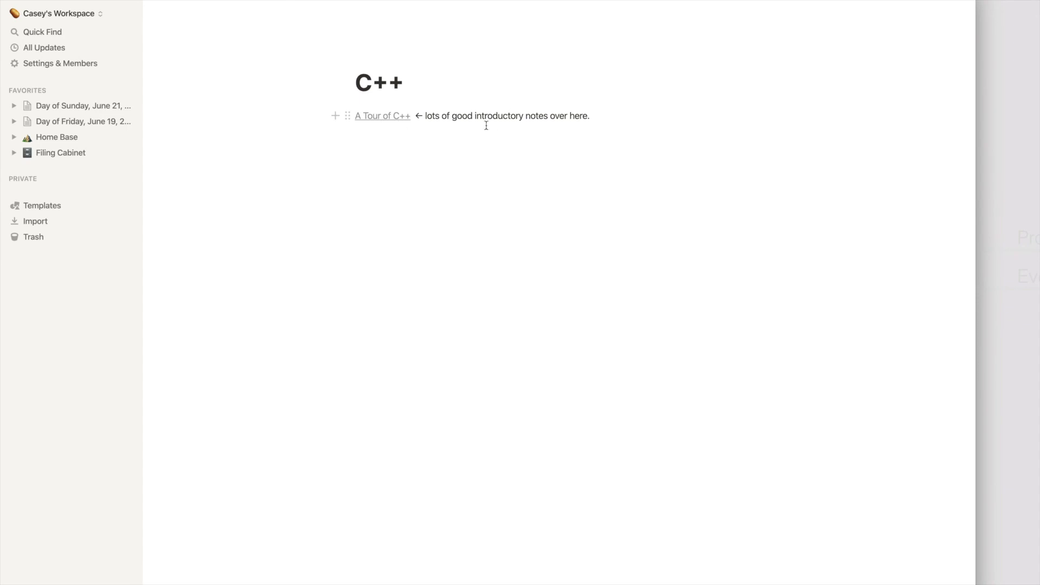
pyautogui.click(381, 116)
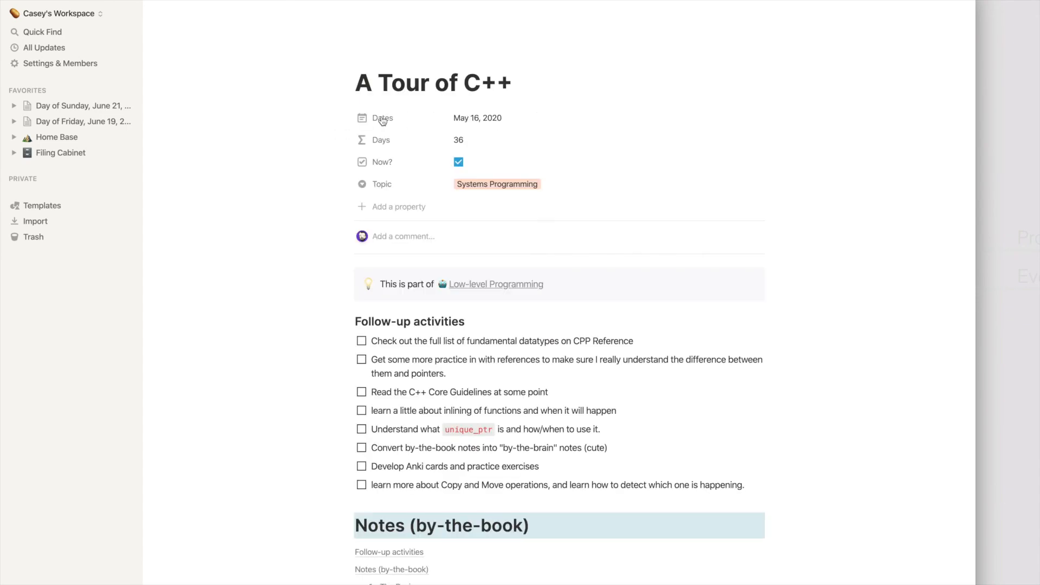
# - Look through the A Tour of C++ by-the-book notes, covering each chapter's vocab, ideas and code samples
pyautogui.scroll(-18, 282, 312)
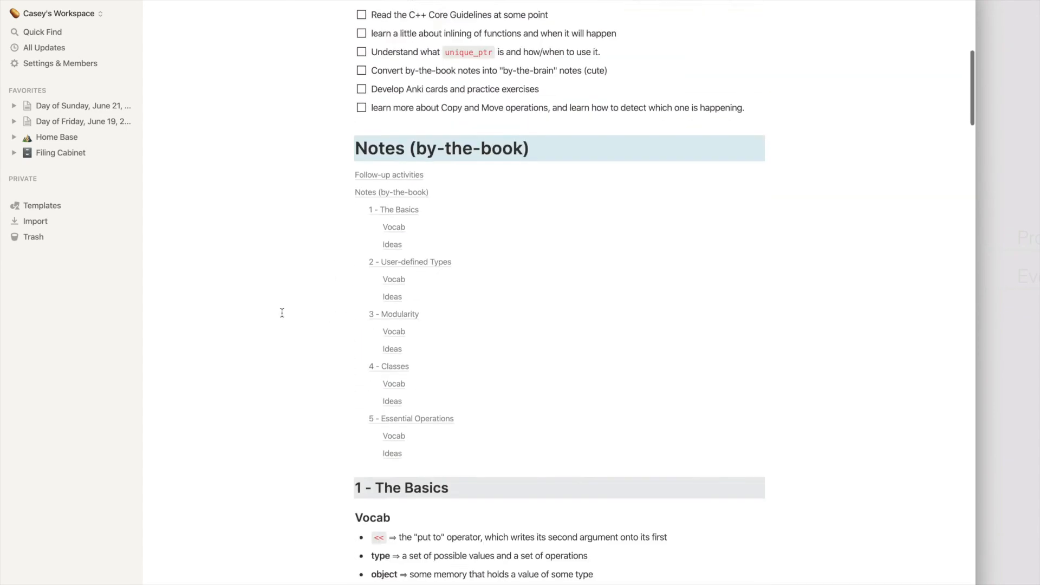
pyautogui.scroll(-4, 445, 361)
pyautogui.scroll(-8, 446, 361)
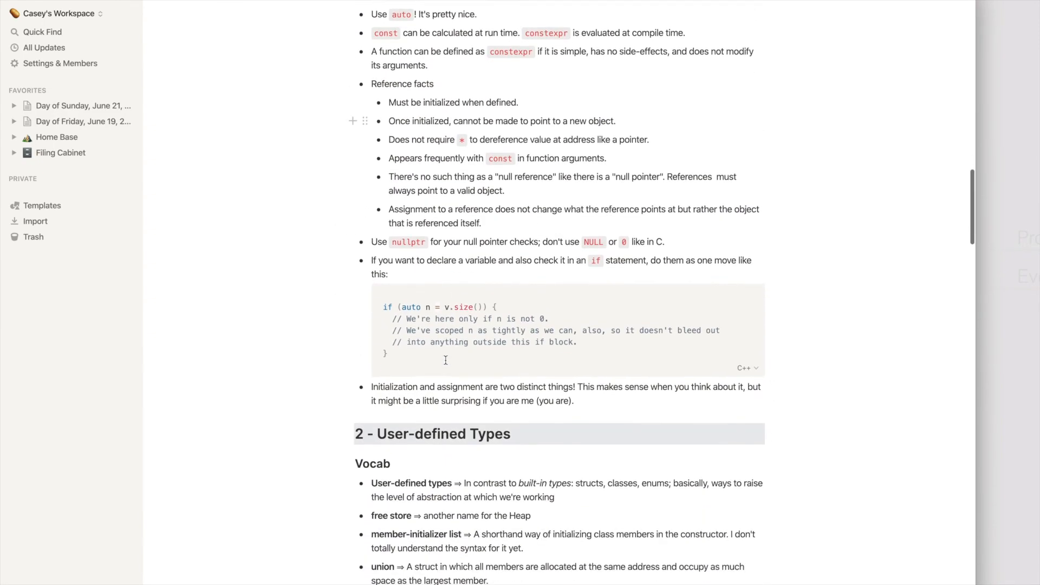
pyautogui.scroll(-12, 446, 361)
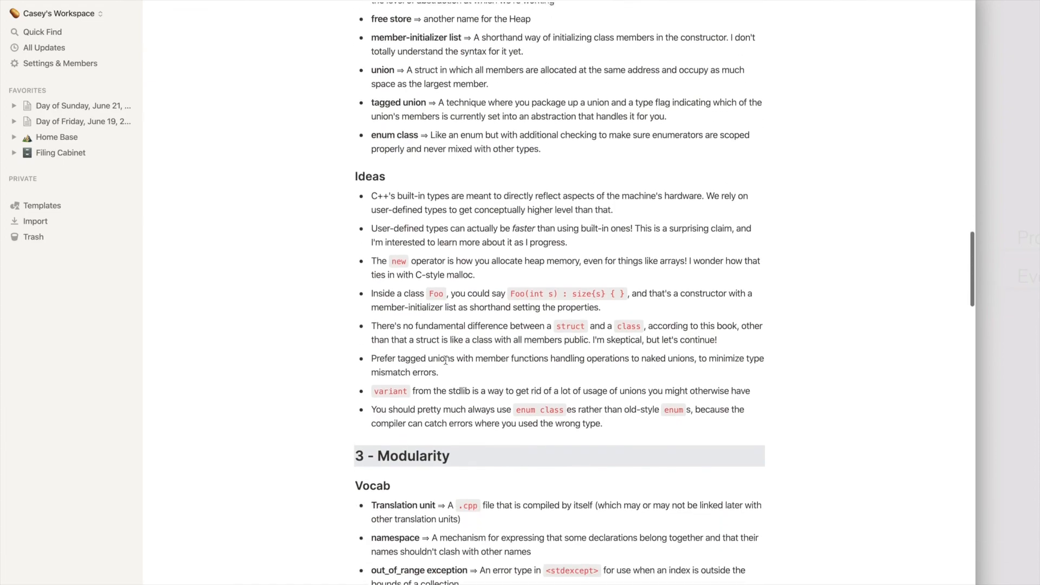
pyautogui.scroll(-16, 446, 360)
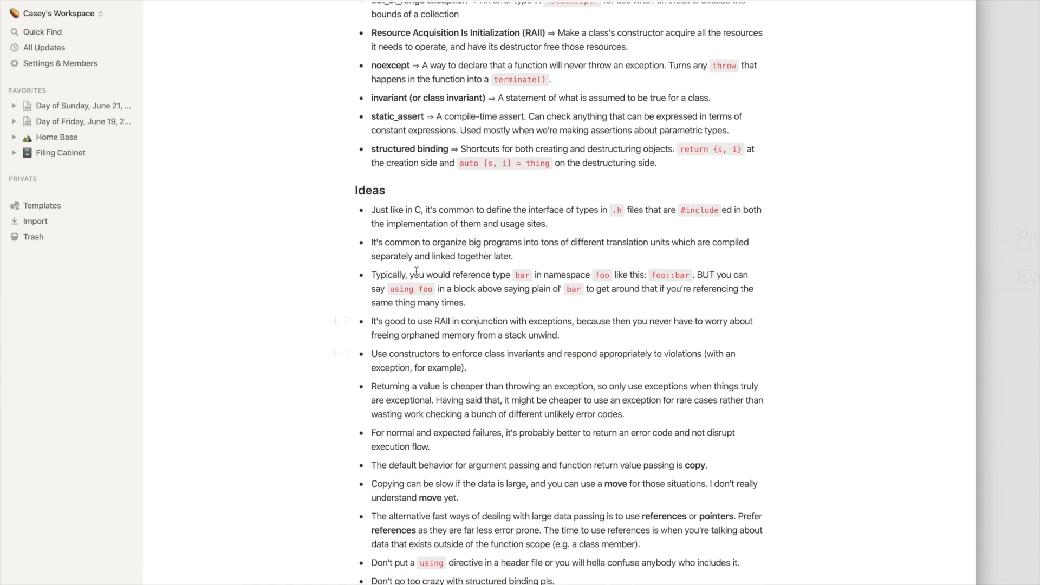
pyautogui.scroll(-20, 416, 271)
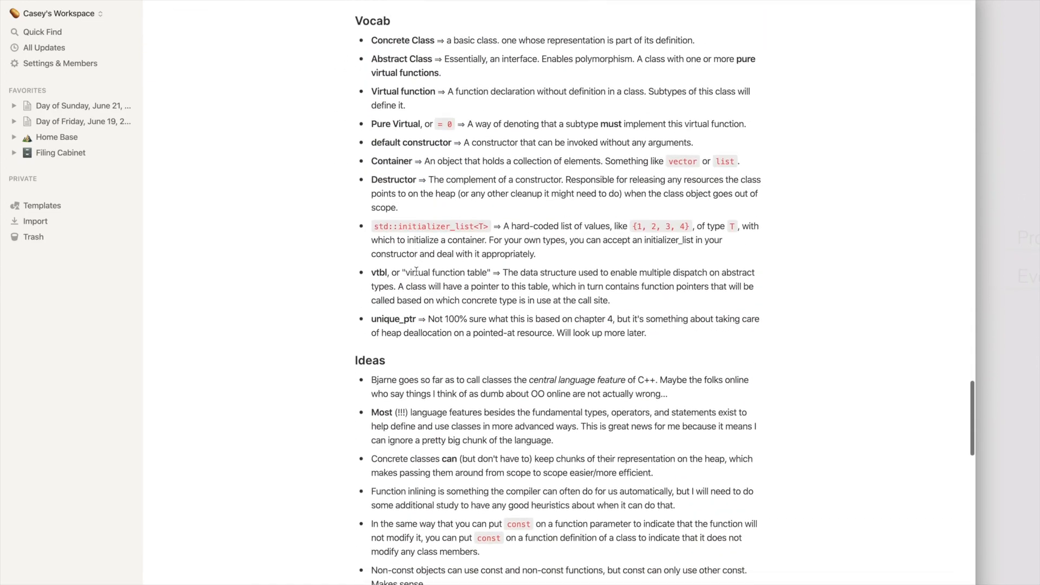
pyautogui.scroll(-10, 416, 271)
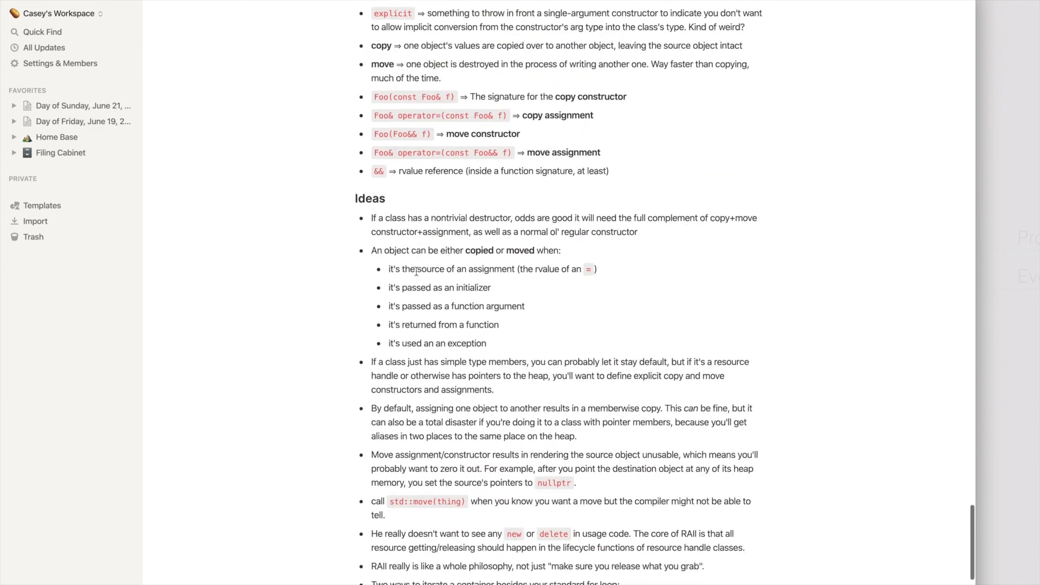
pyautogui.scroll(-3, 422, 302)
pyautogui.scroll(4, 422, 301)
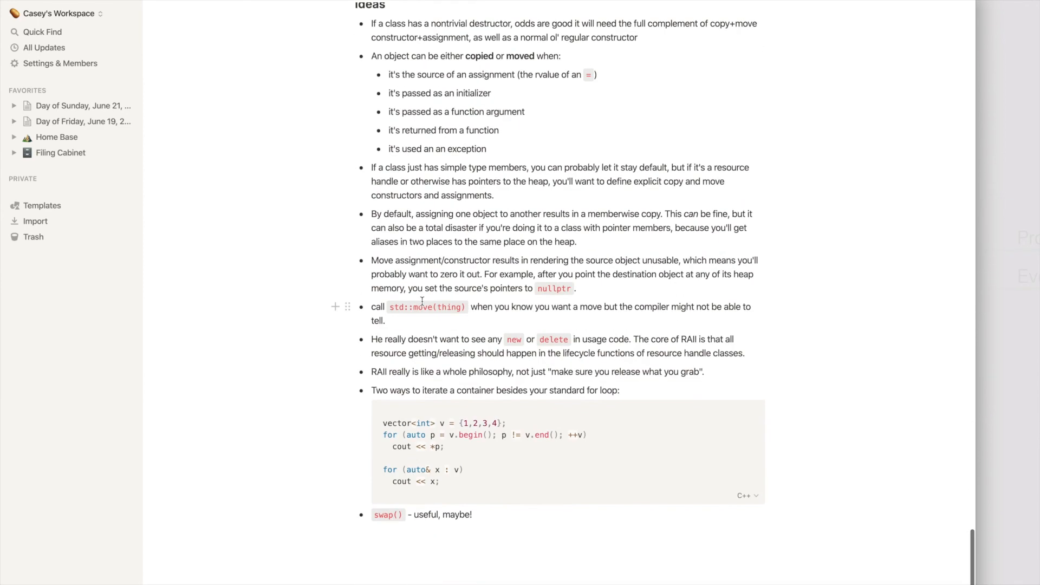
pyautogui.scroll(-1, 422, 301)
pyautogui.scroll(-2, 421, 301)
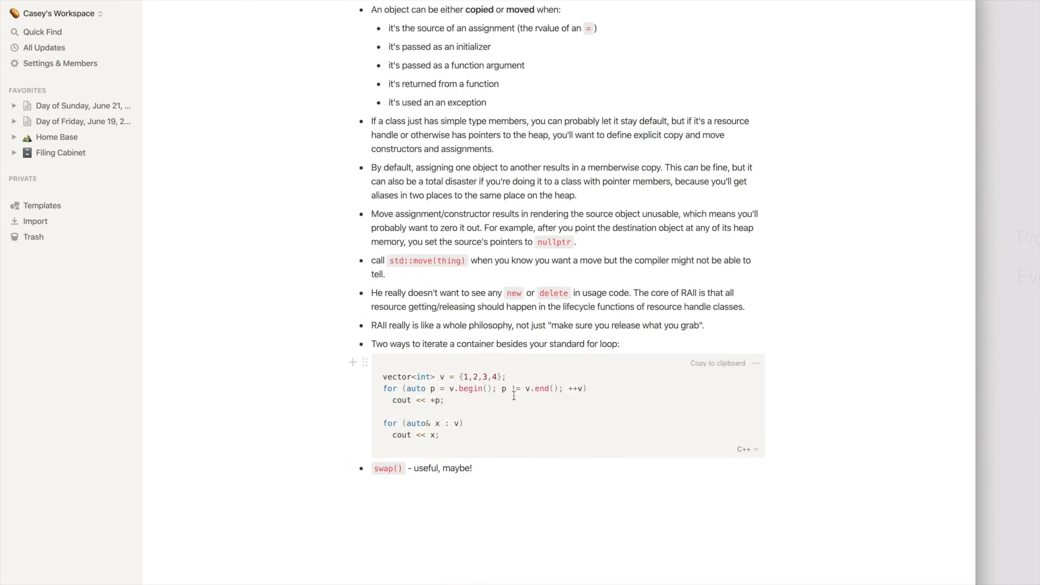
pyautogui.scroll(20, 423, 502)
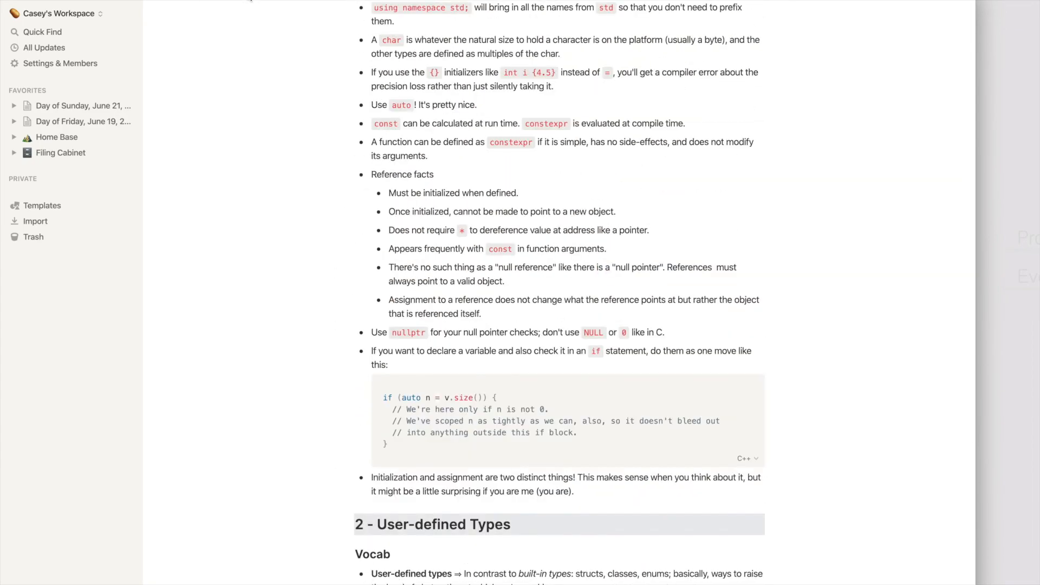
# - Return to the Filing Cabinet page and briefly show the workspace search with its recent pages and searches
pyautogui.click(49, 153)
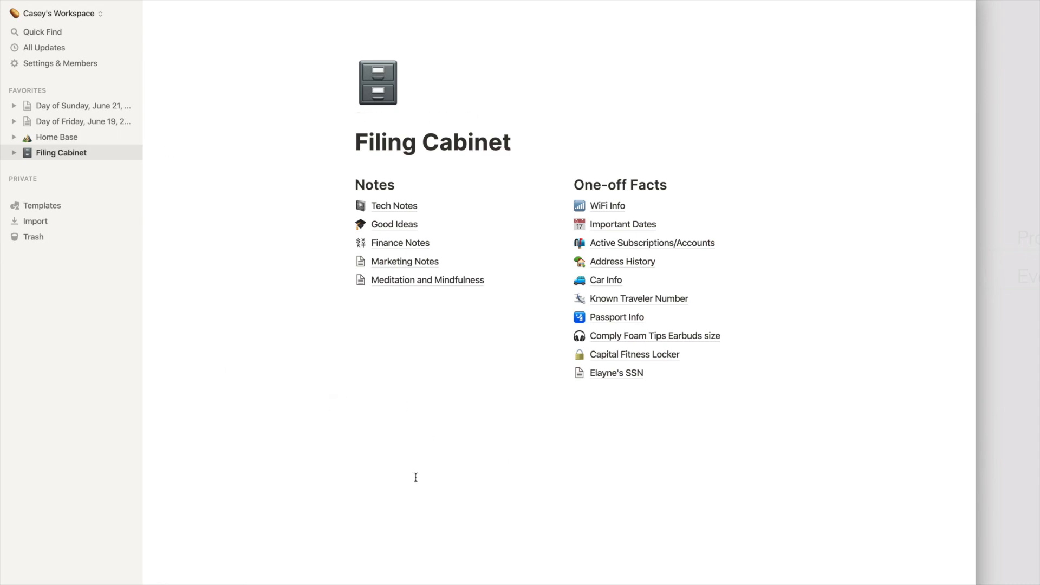
pyautogui.press('super+p')
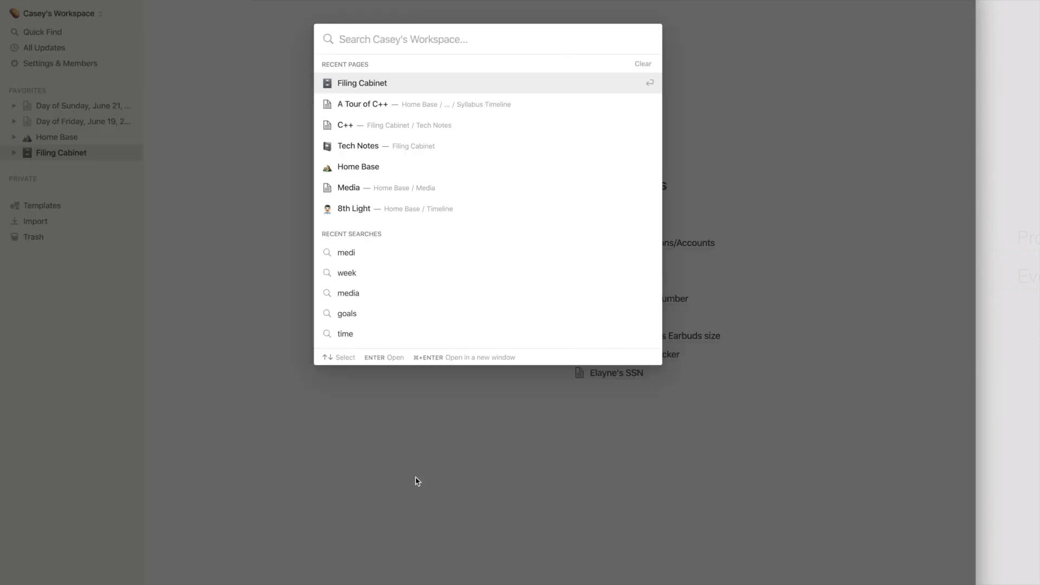
pyautogui.click(418, 481)
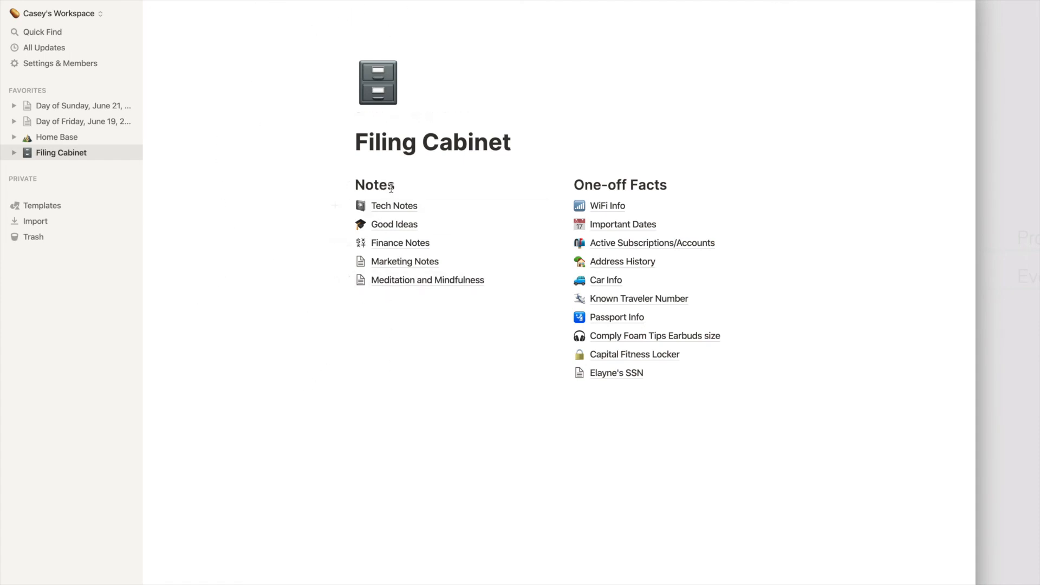
# - Open Home Base, skim its sections and bring the mind map back to the front
pyautogui.click(46, 142)
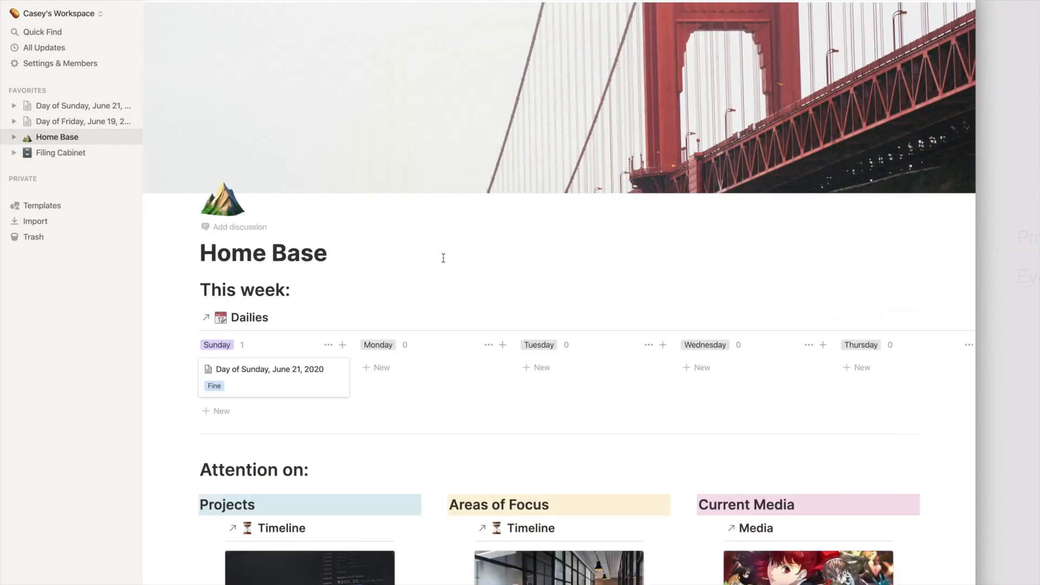
pyautogui.scroll(-5, 443, 259)
pyautogui.scroll(-5, 443, 259)
pyautogui.scroll(10, 443, 258)
pyautogui.click(1010, 291)
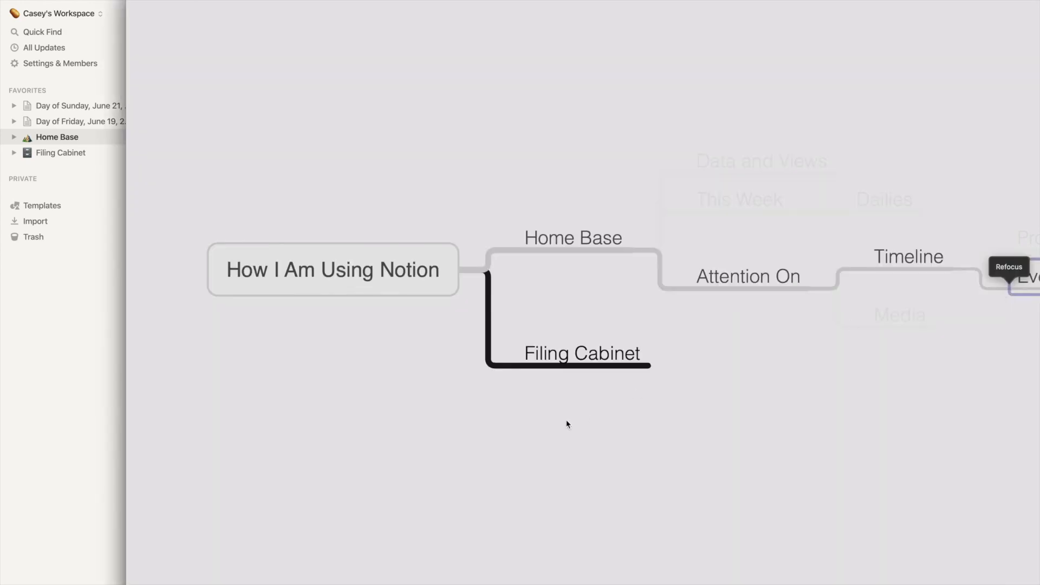